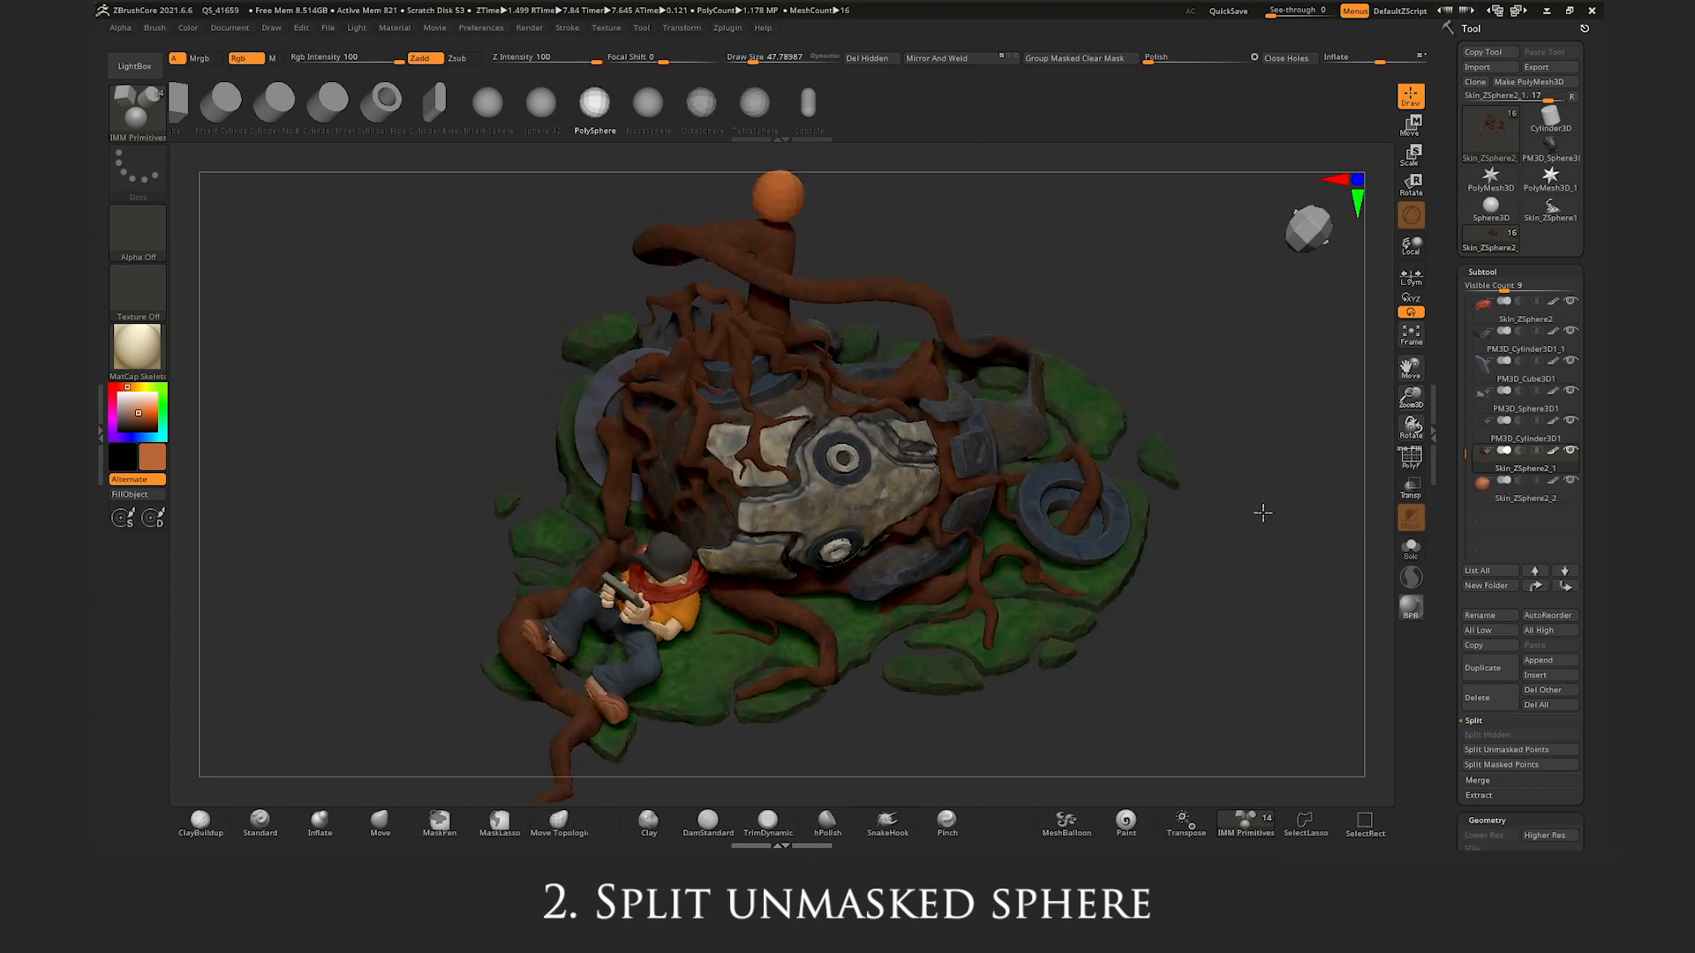
Move the orange sphere beside the upper branch and duplicate it into a row of spheres with the transform gizmo
drag(1410, 366, 1383, 429)
key(w)
drag(946, 275, 695, 278)
drag(989, 363, 1174, 363)
ctrl+drag(714, 340, 565, 341)
ctrl+drag(565, 341, 360, 341)
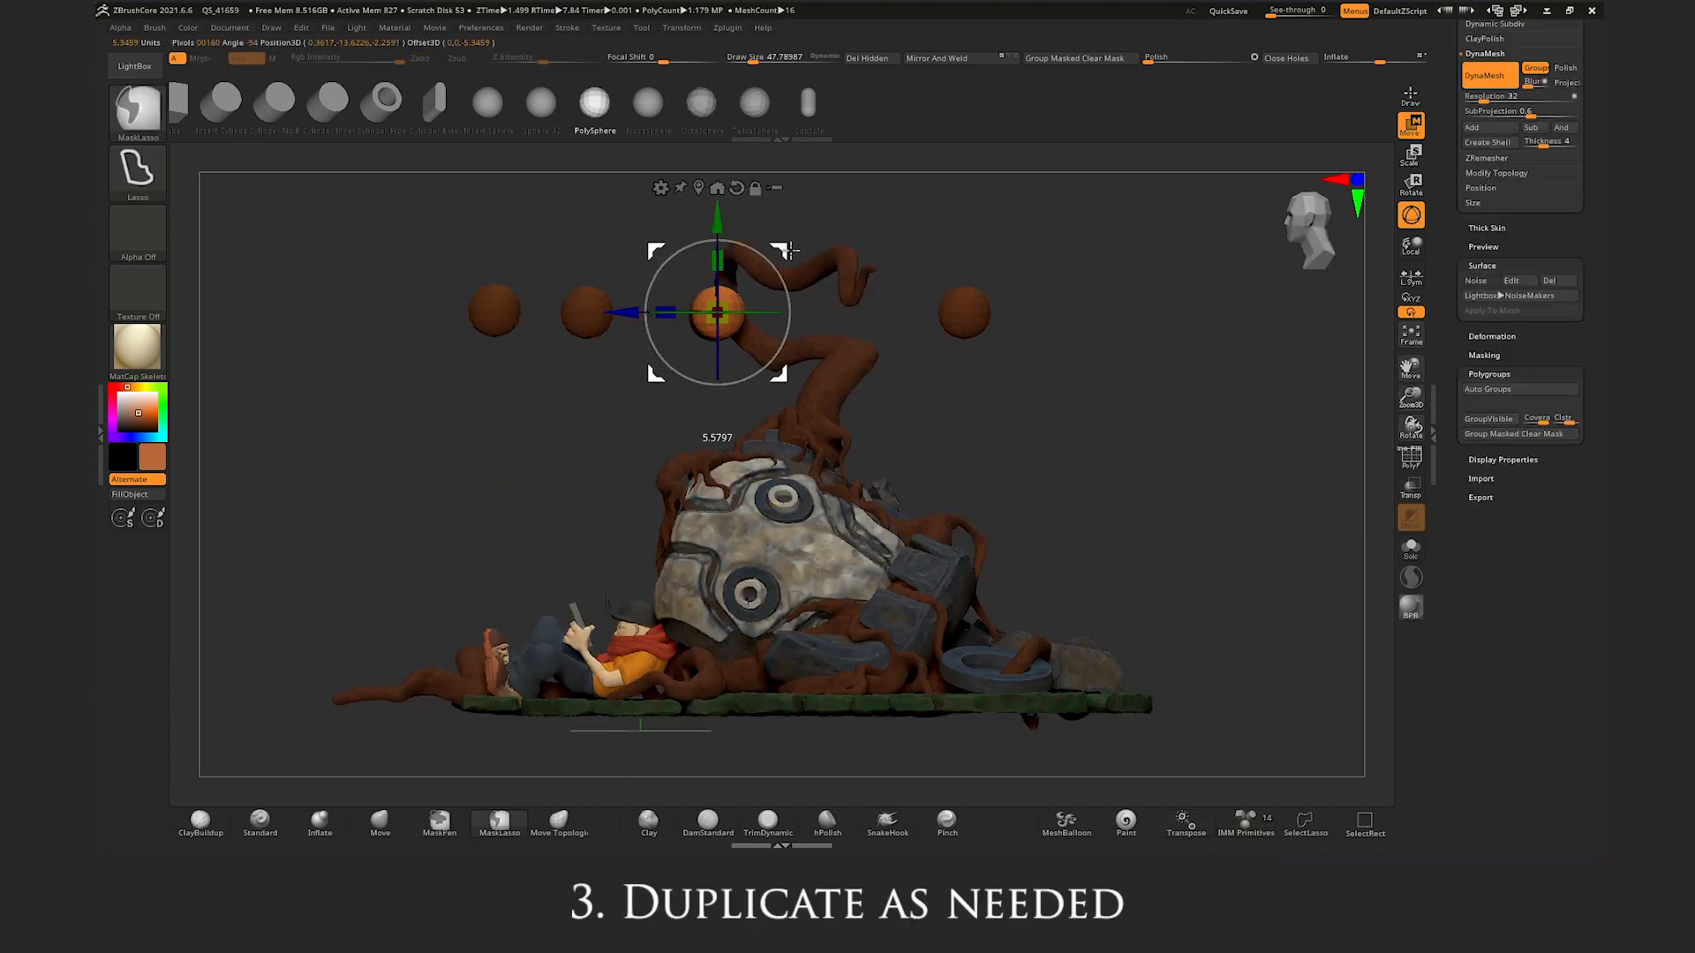
ctrl+drag(605, 314, 763, 315)
Spread the individual spheres out over the tree branches as seen from above, masking the others while moving each one
drag(1114, 328, 1039, 389)
drag(1411, 397, 1403, 442)
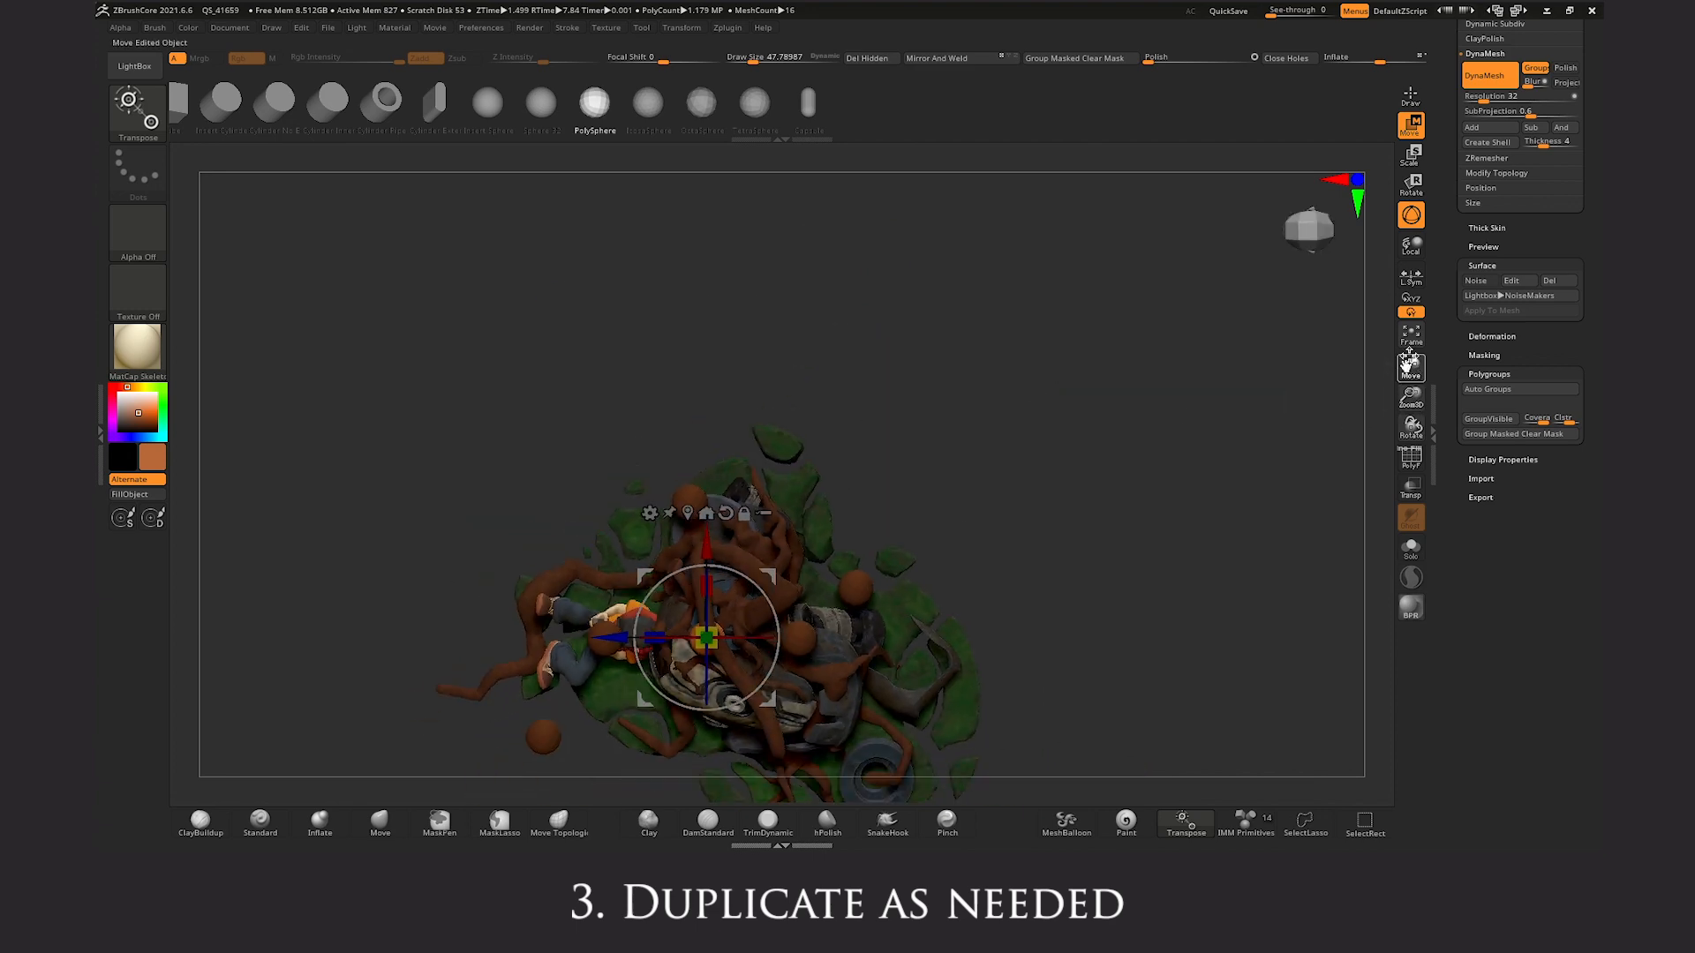
drag(1410, 367, 1426, 197)
drag(783, 404, 753, 553)
alt+click(560, 565)
drag(622, 506, 692, 474)
ctrl+click(699, 620)
drag(763, 559, 805, 546)
ctrl+click(871, 412)
drag(932, 350, 917, 282)
ctrl+click(705, 329)
drag(765, 268, 744, 265)
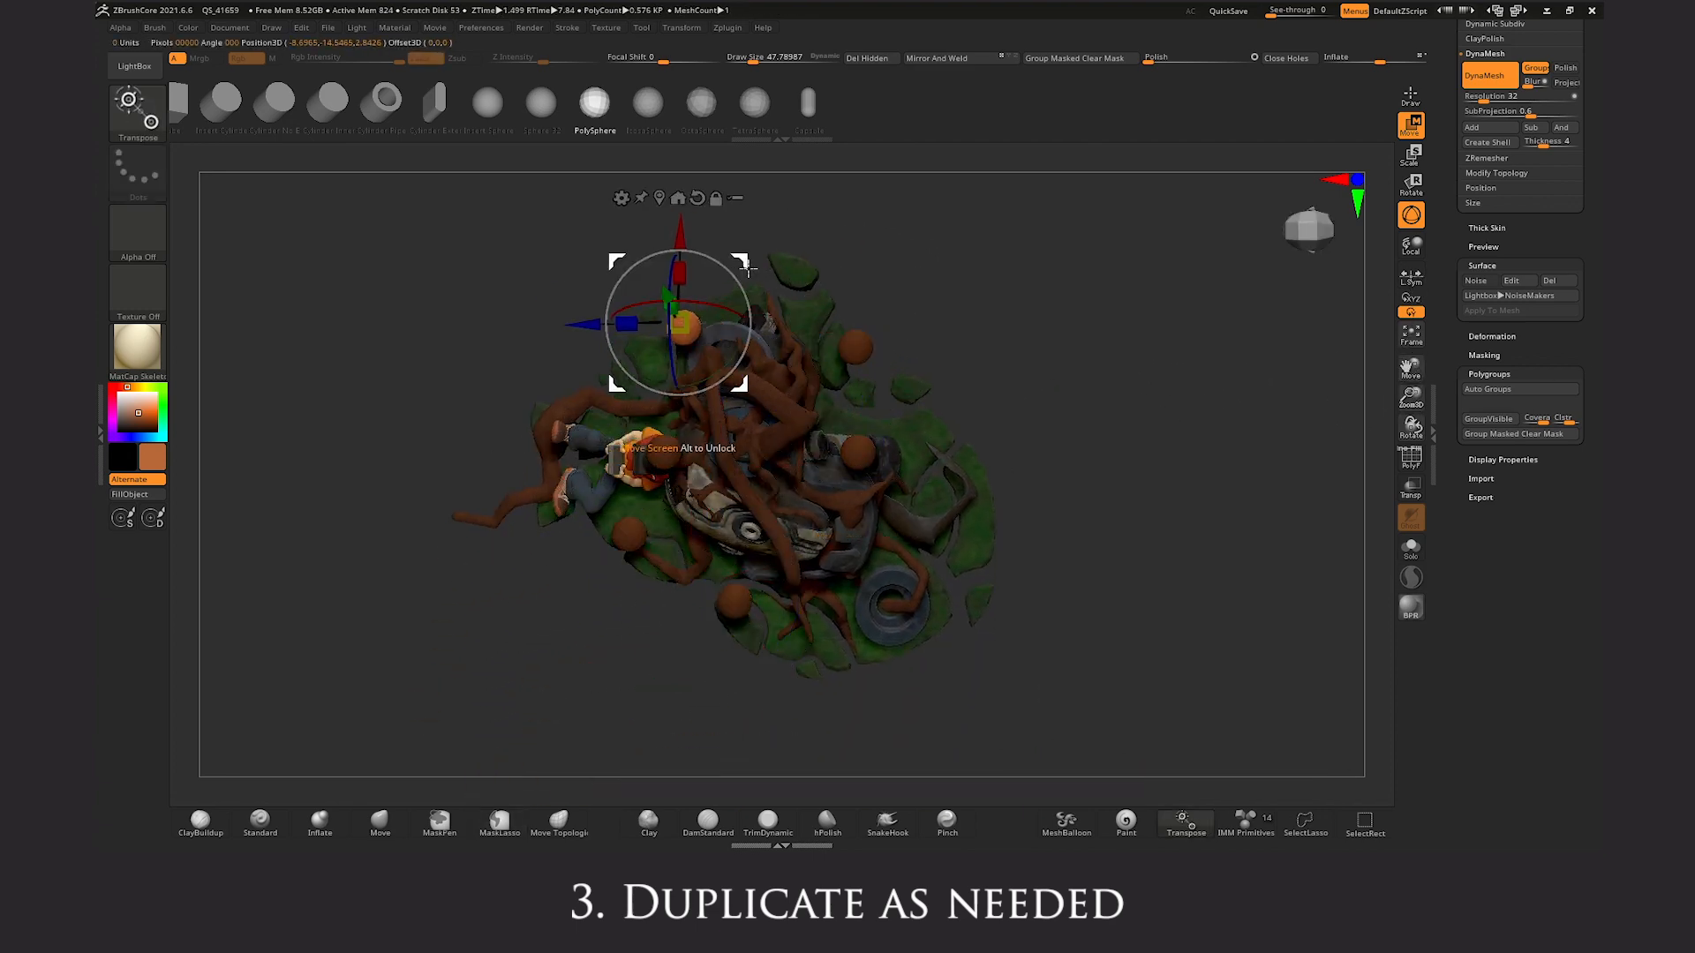
ctrl+click(845, 344)
drag(915, 282, 891, 264)
Duplicate one more sphere over the branches and assign automatic polygroups to all the spheres
ctrl+click(860, 451)
ctrl+drag(922, 386, 914, 474)
key(q)
ctrl+drag(1227, 397, 1263, 407)
click(1518, 389)
Isolate and reposition the remaining spheres to cover the branches, and clear the mask
key(w)
ctrl+click(862, 443)
drag(923, 381, 836, 346)
ctrl+click(853, 535)
drag(915, 473, 930, 392)
ctrl+click(721, 607)
drag(782, 545, 826, 502)
key(q)
ctrl+drag(1072, 381, 1093, 400)
mouse_move(1099, 468)
mouse_down()
mouse_move(1115, 368)
mouse_move(1225, 400)
mouse_up()
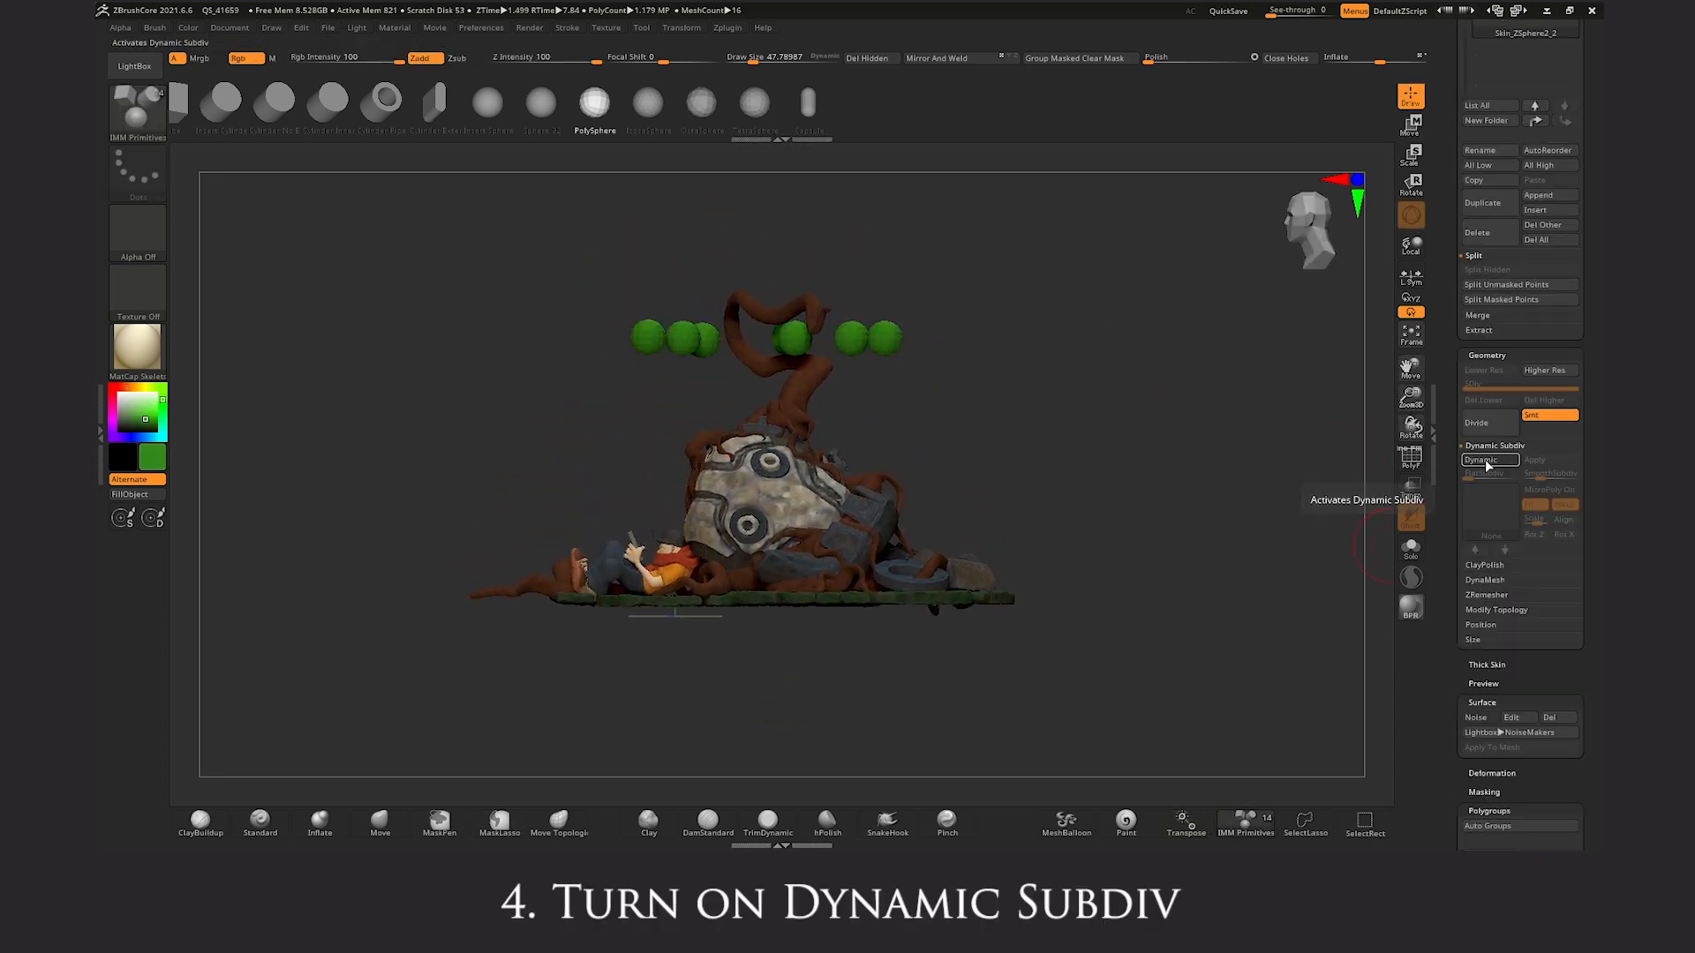
Turn on Dynamic Subdiv and MicroPoly for the green spheres, using the Circle 8 mesh
click(1488, 461)
click(1335, 497)
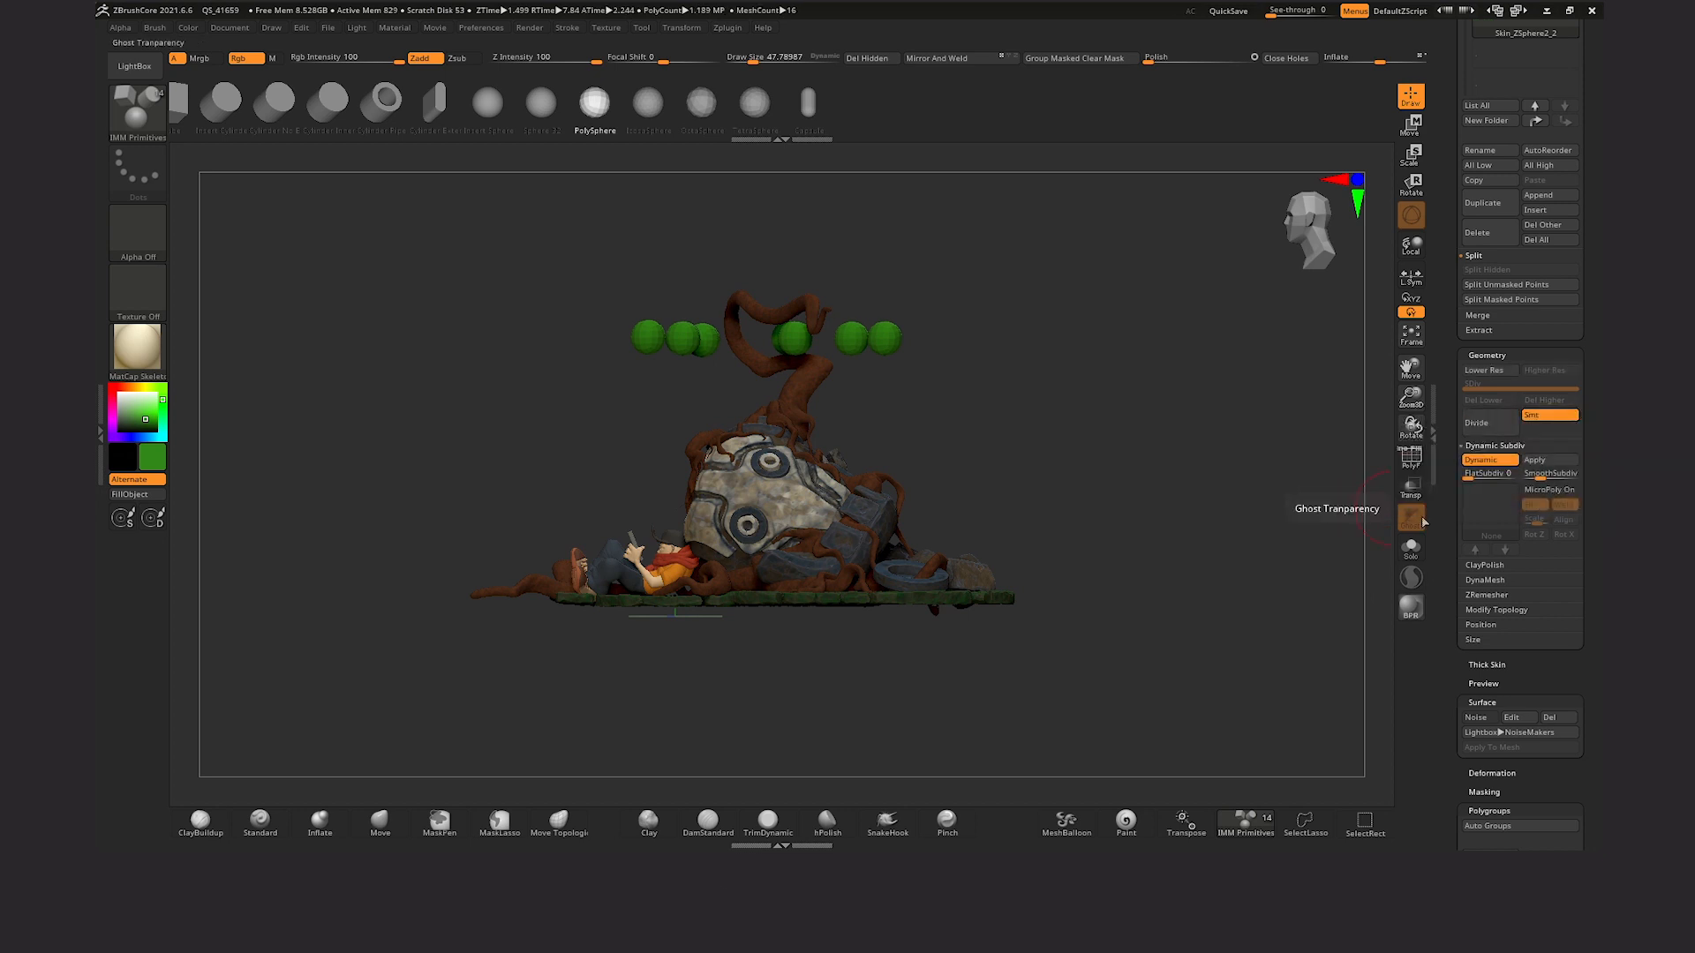
click(1548, 492)
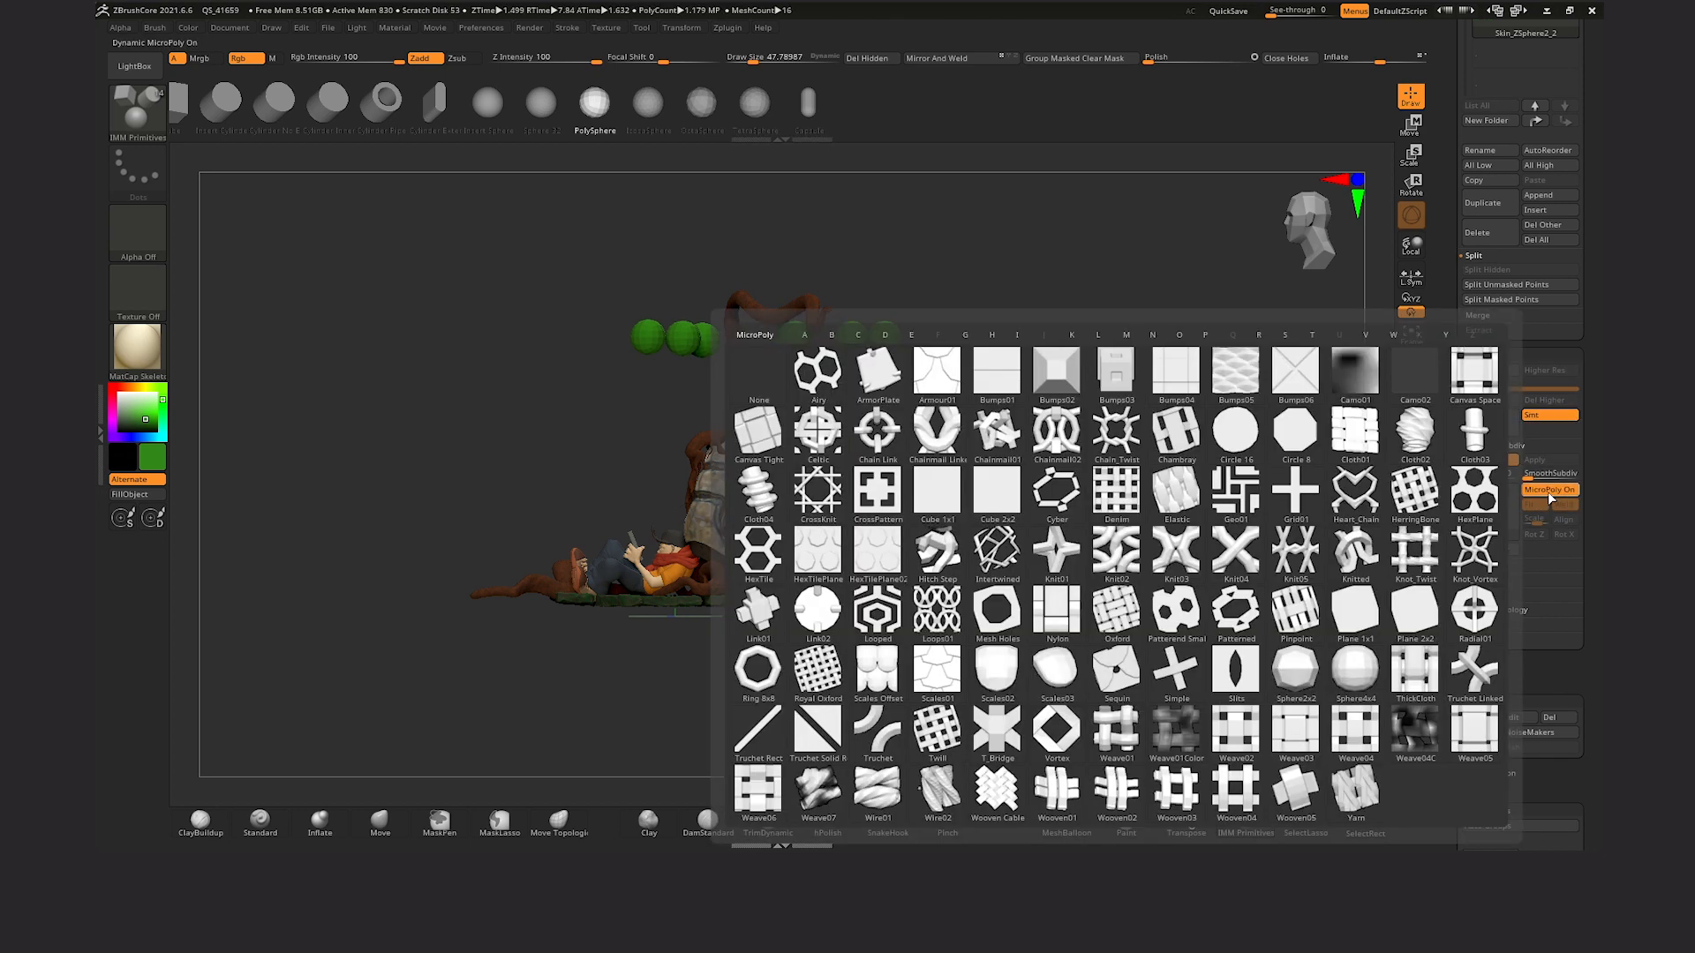
mouse_move(1301, 452)
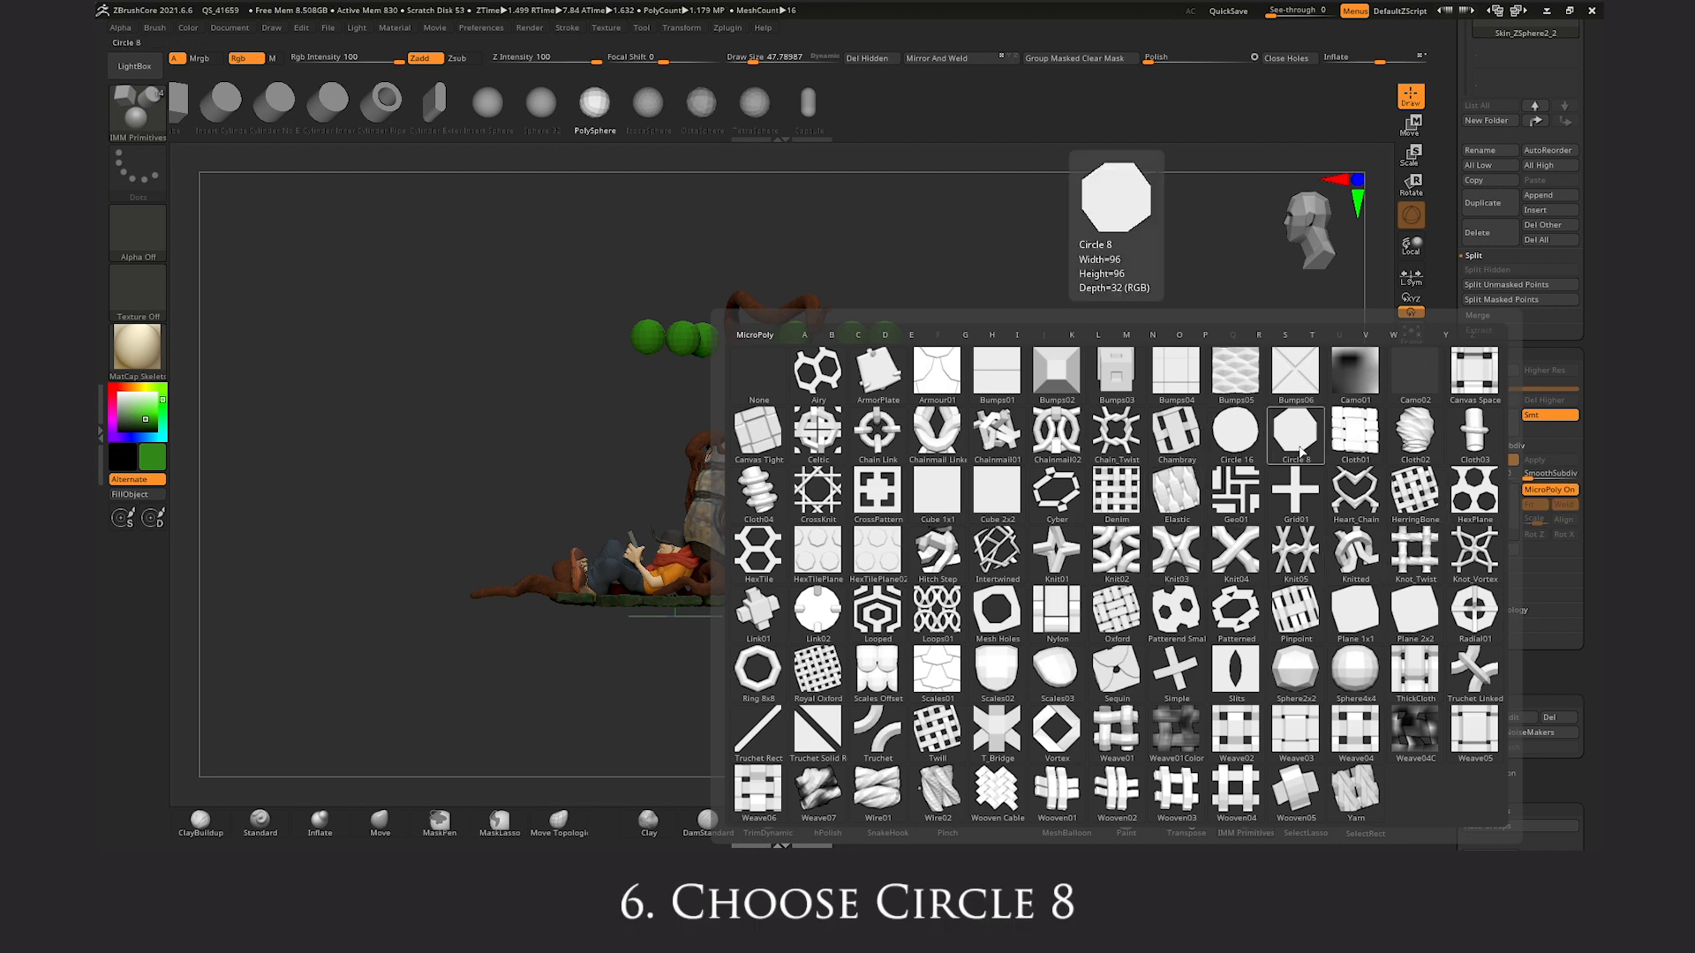
click(1301, 452)
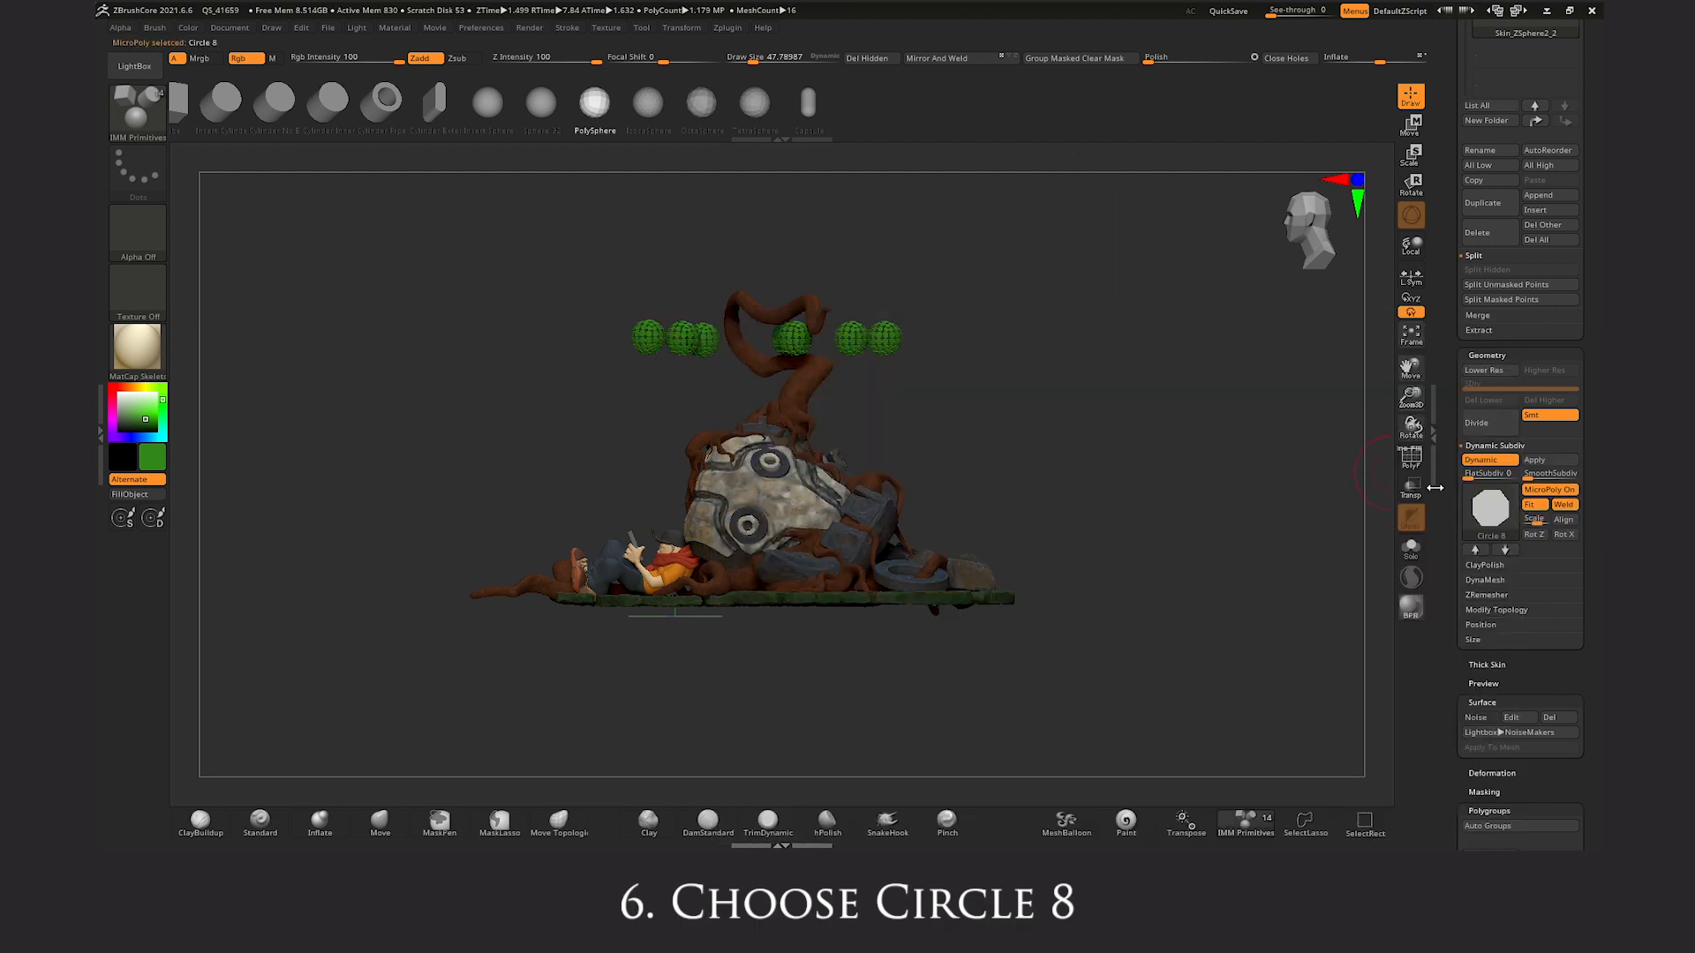
Turn on double-sided display for the leaves and increase the MicroPoly scale
scroll(1535, 530, down, 5)
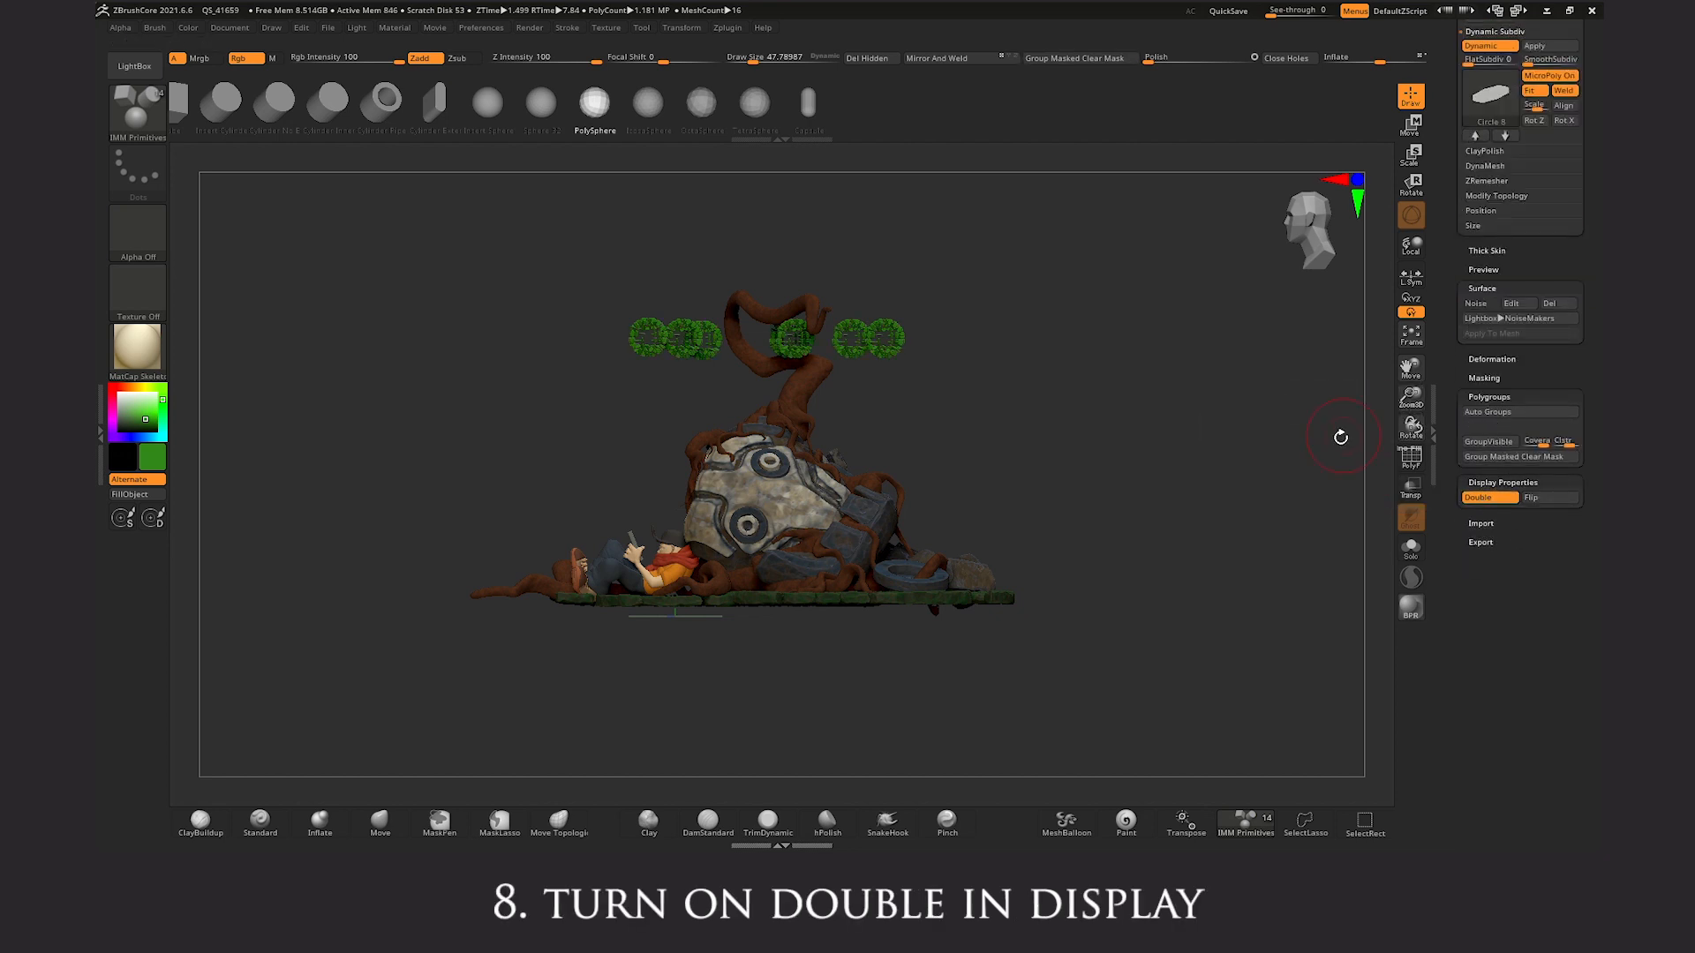
drag(1410, 397, 1411, 459)
alt+drag(1275, 265, 1385, 512)
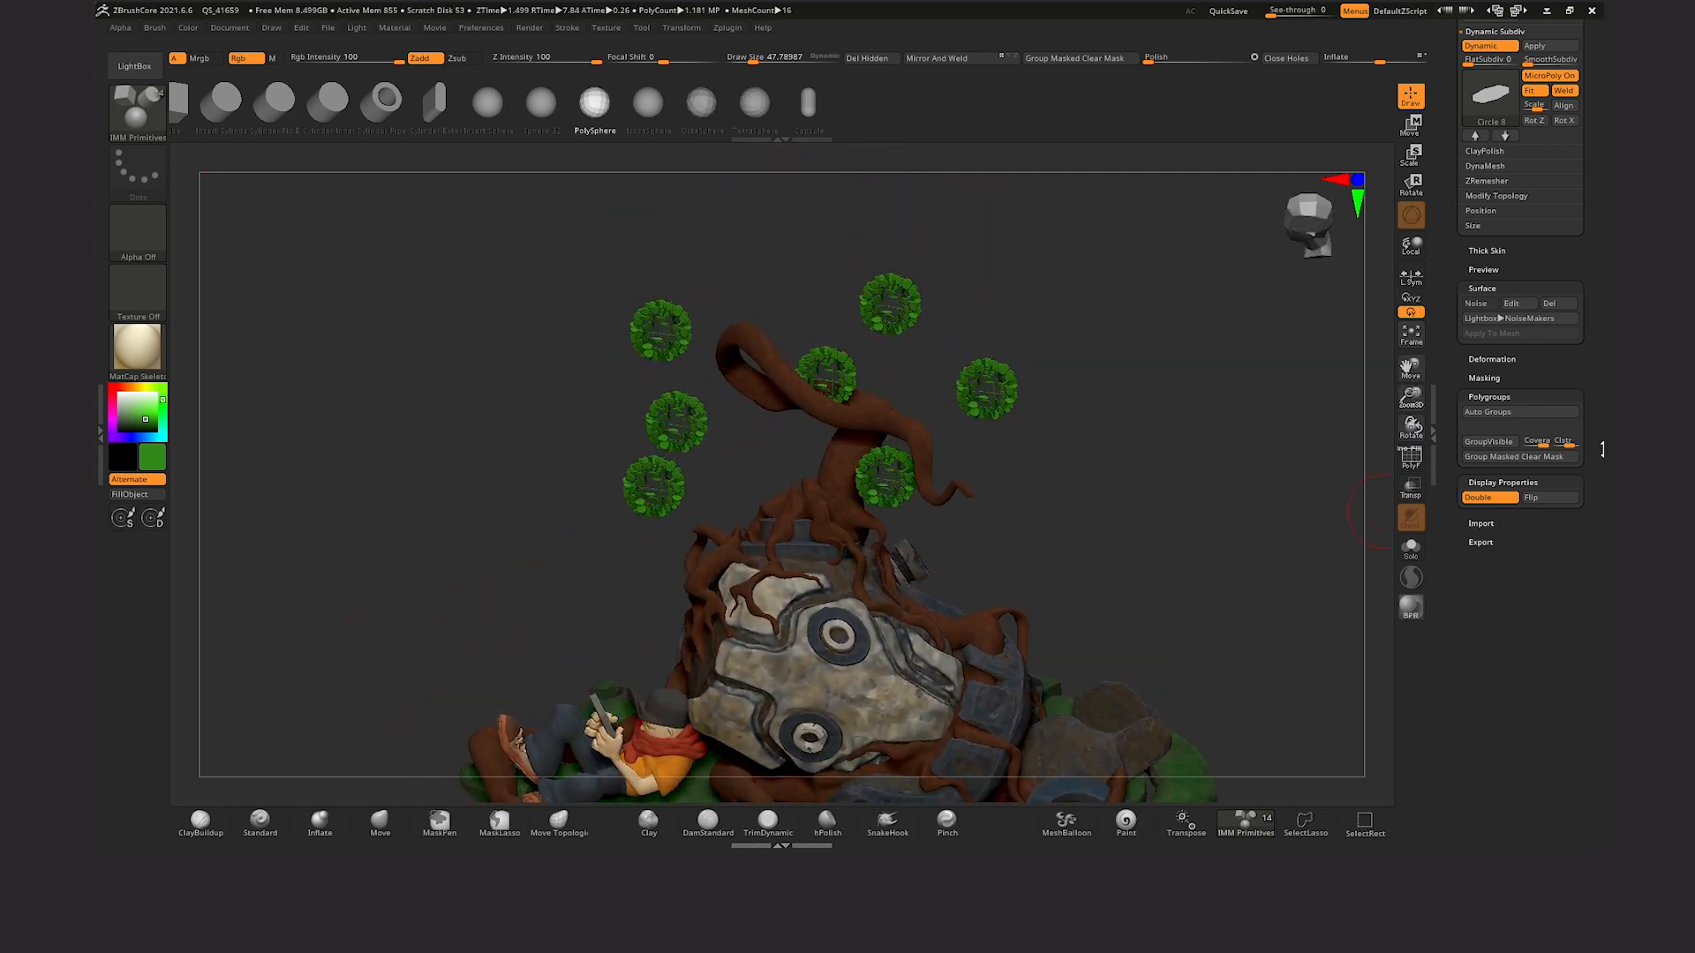
scroll(1460, 512, up, 6)
drag(1533, 642, 1535, 642)
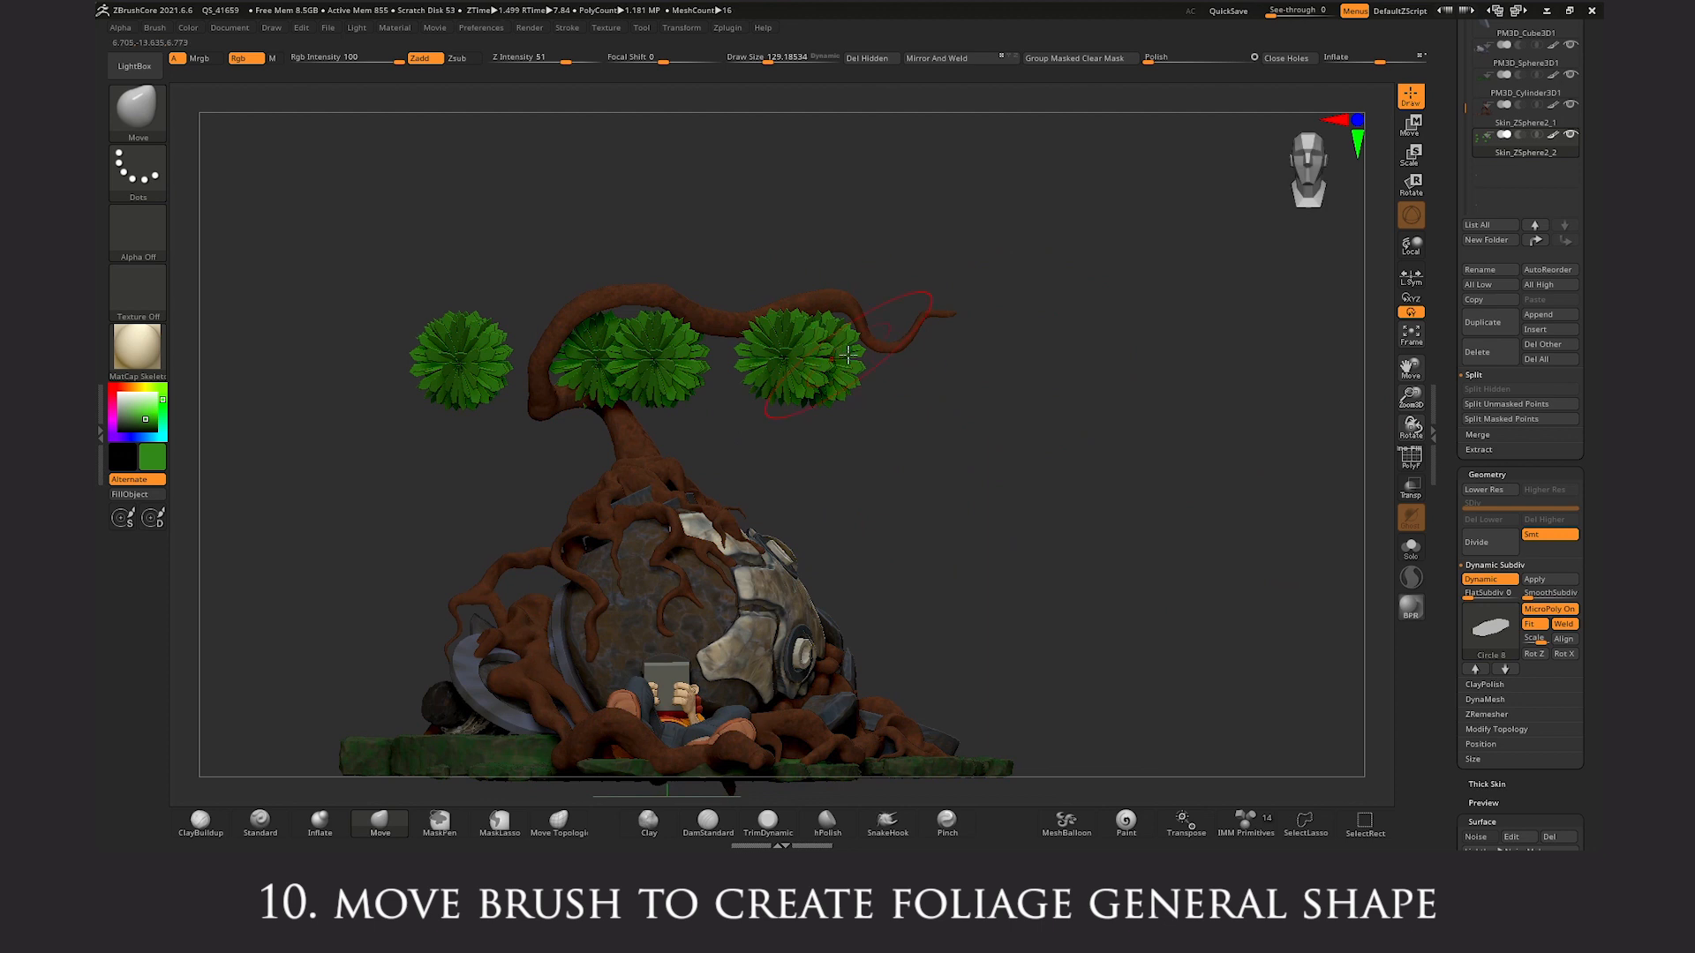
Pull the leaf clusters outward and upward with the Move brush to form the general foliage shape
drag(874, 340, 938, 332)
drag(794, 353, 768, 304)
drag(662, 353, 631, 295)
mouse_move(481, 357)
mouse_down()
mouse_move(517, 322)
mouse_move(442, 298)
mouse_move(426, 314)
mouse_up()
drag(631, 301, 617, 265)
drag(618, 344, 609, 362)
drag(768, 300, 759, 260)
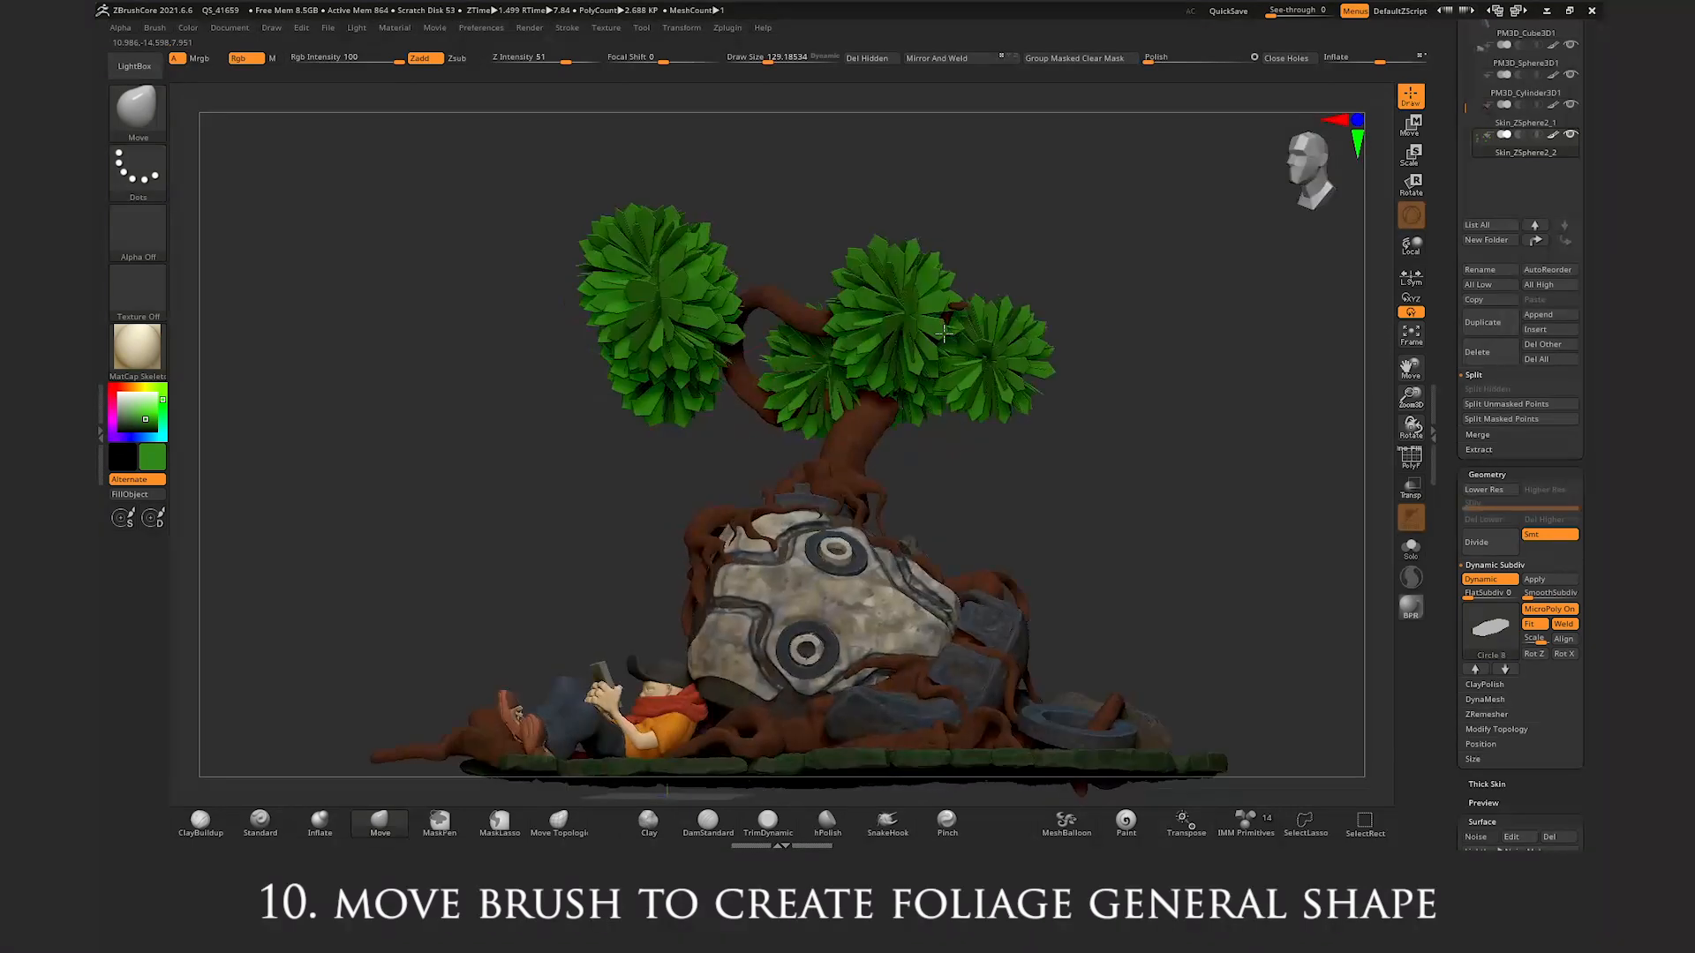
Stretch the leaf clusters upward from the side and reposition the whole foliage over the branches with the gizmo
mouse_move(829, 300)
mouse_down()
mouse_move(839, 264)
mouse_move(807, 252)
mouse_up()
drag(989, 357, 1010, 260)
key(w)
drag(832, 332, 775, 265)
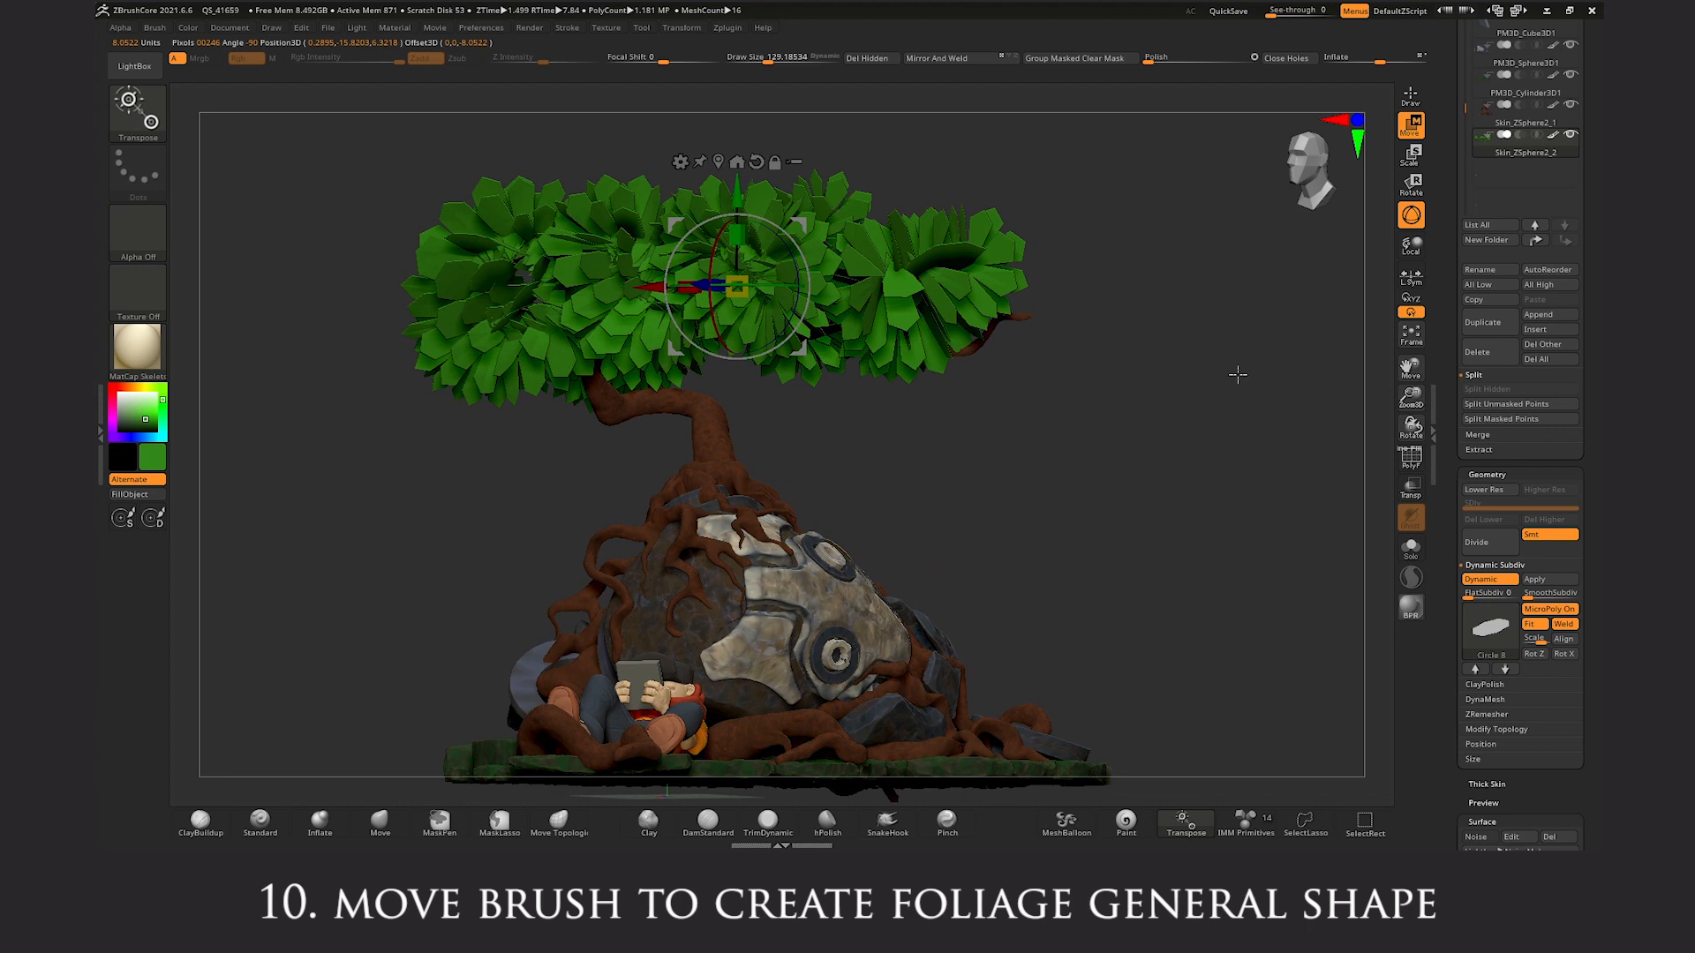
Close the gaps between the leaf clusters from above with the Move Topological brush
drag(1238, 374, 1180, 548)
drag(1411, 398, 1455, 296)
drag(1298, 322, 1253, 411)
click(1410, 96)
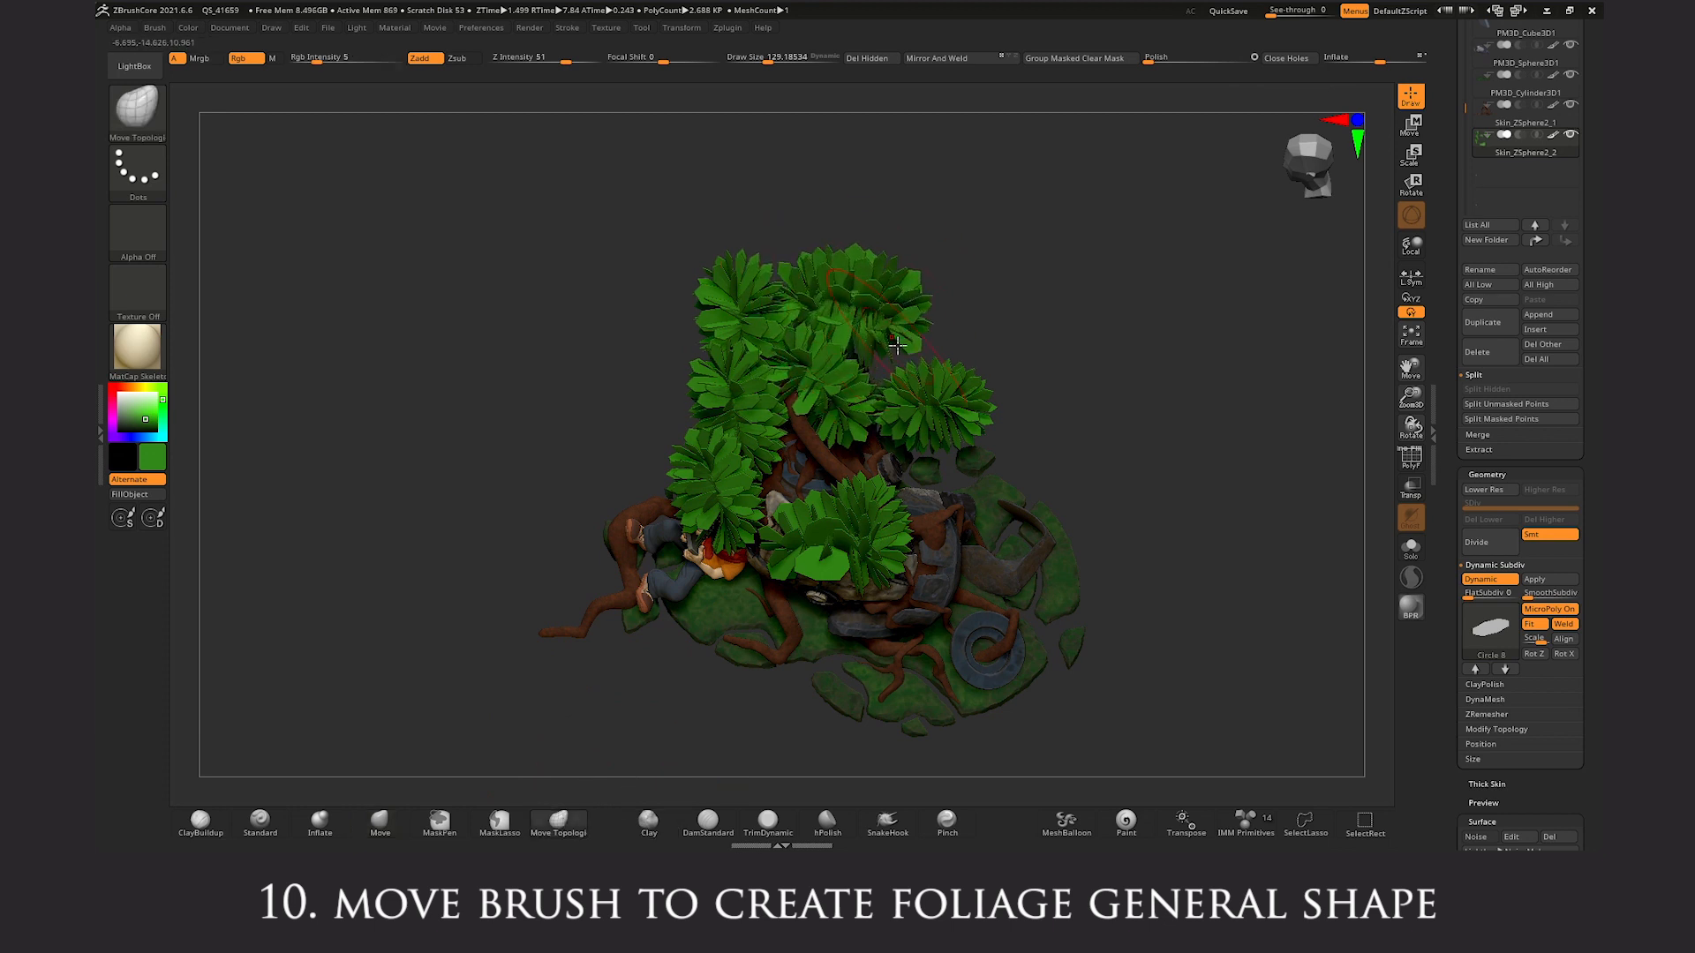
drag(825, 512, 817, 477)
drag(732, 442, 755, 420)
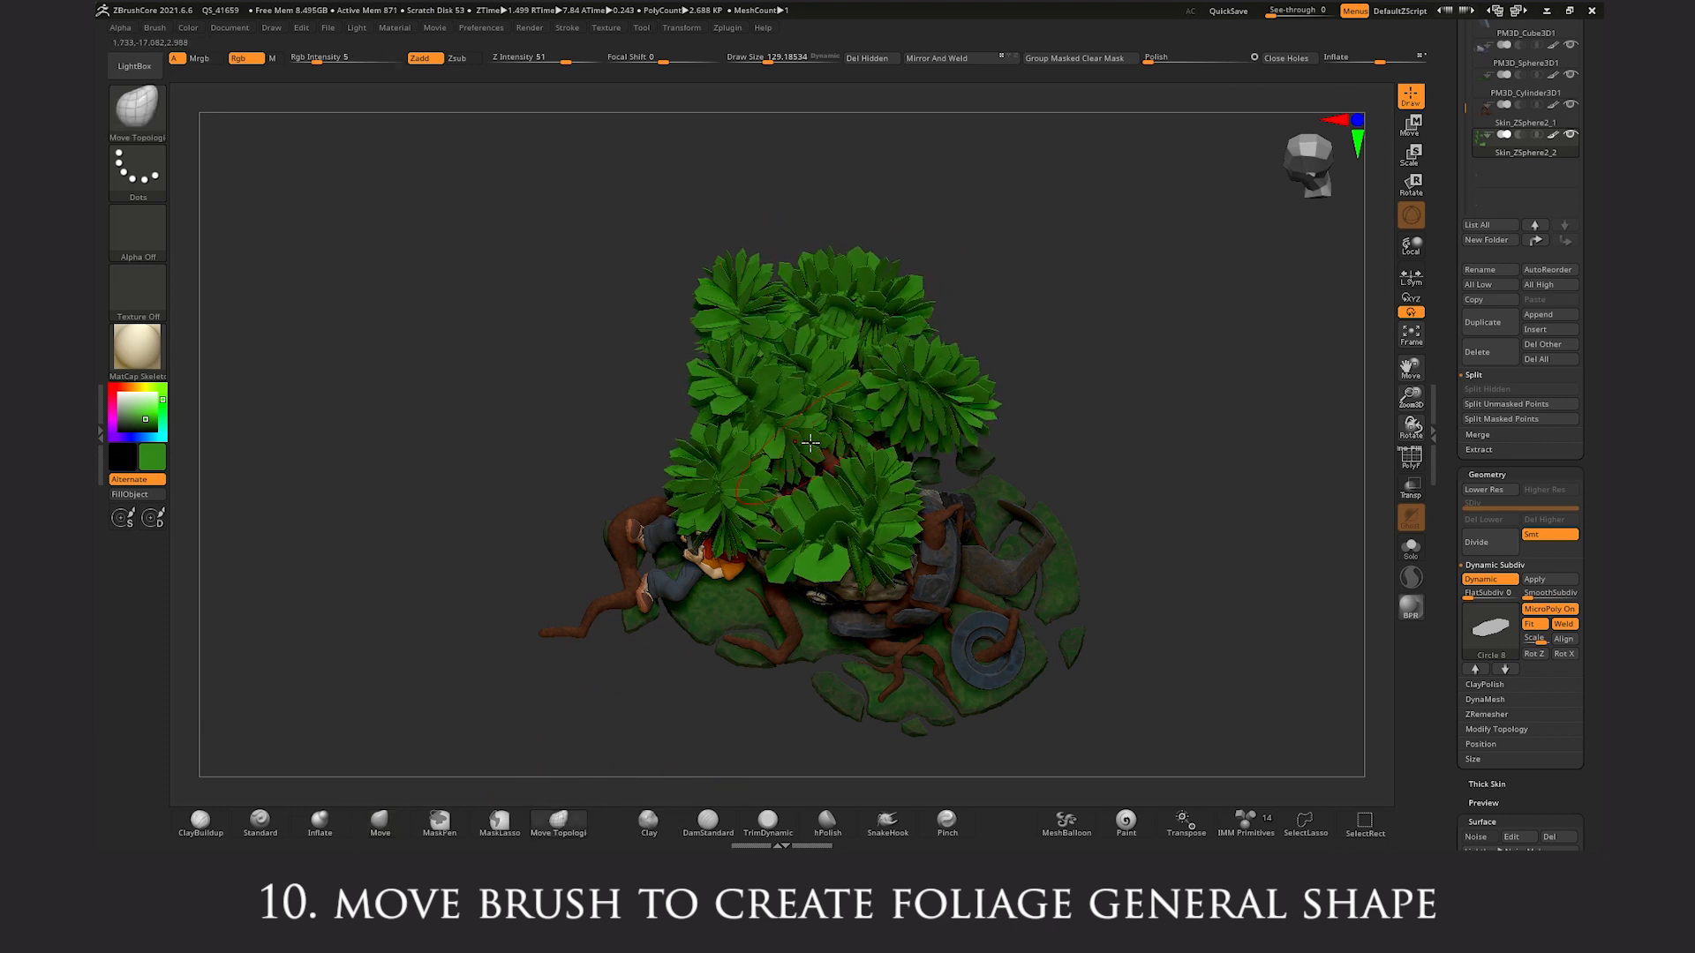
drag(830, 498, 843, 455)
drag(891, 520, 941, 504)
drag(870, 547, 851, 489)
drag(742, 495, 768, 450)
Shape the crown's upper edge and outer clusters with the Move Topological brush
mouse_move(926, 419)
mouse_down()
mouse_move(904, 429)
mouse_move(1015, 353)
mouse_move(1036, 242)
mouse_move(792, 221)
mouse_up()
mouse_move(1015, 256)
mouse_down()
mouse_move(1017, 371)
mouse_move(997, 168)
mouse_up()
drag(816, 216, 807, 180)
mouse_move(949, 252)
mouse_down()
mouse_move(984, 238)
mouse_move(982, 275)
mouse_up()
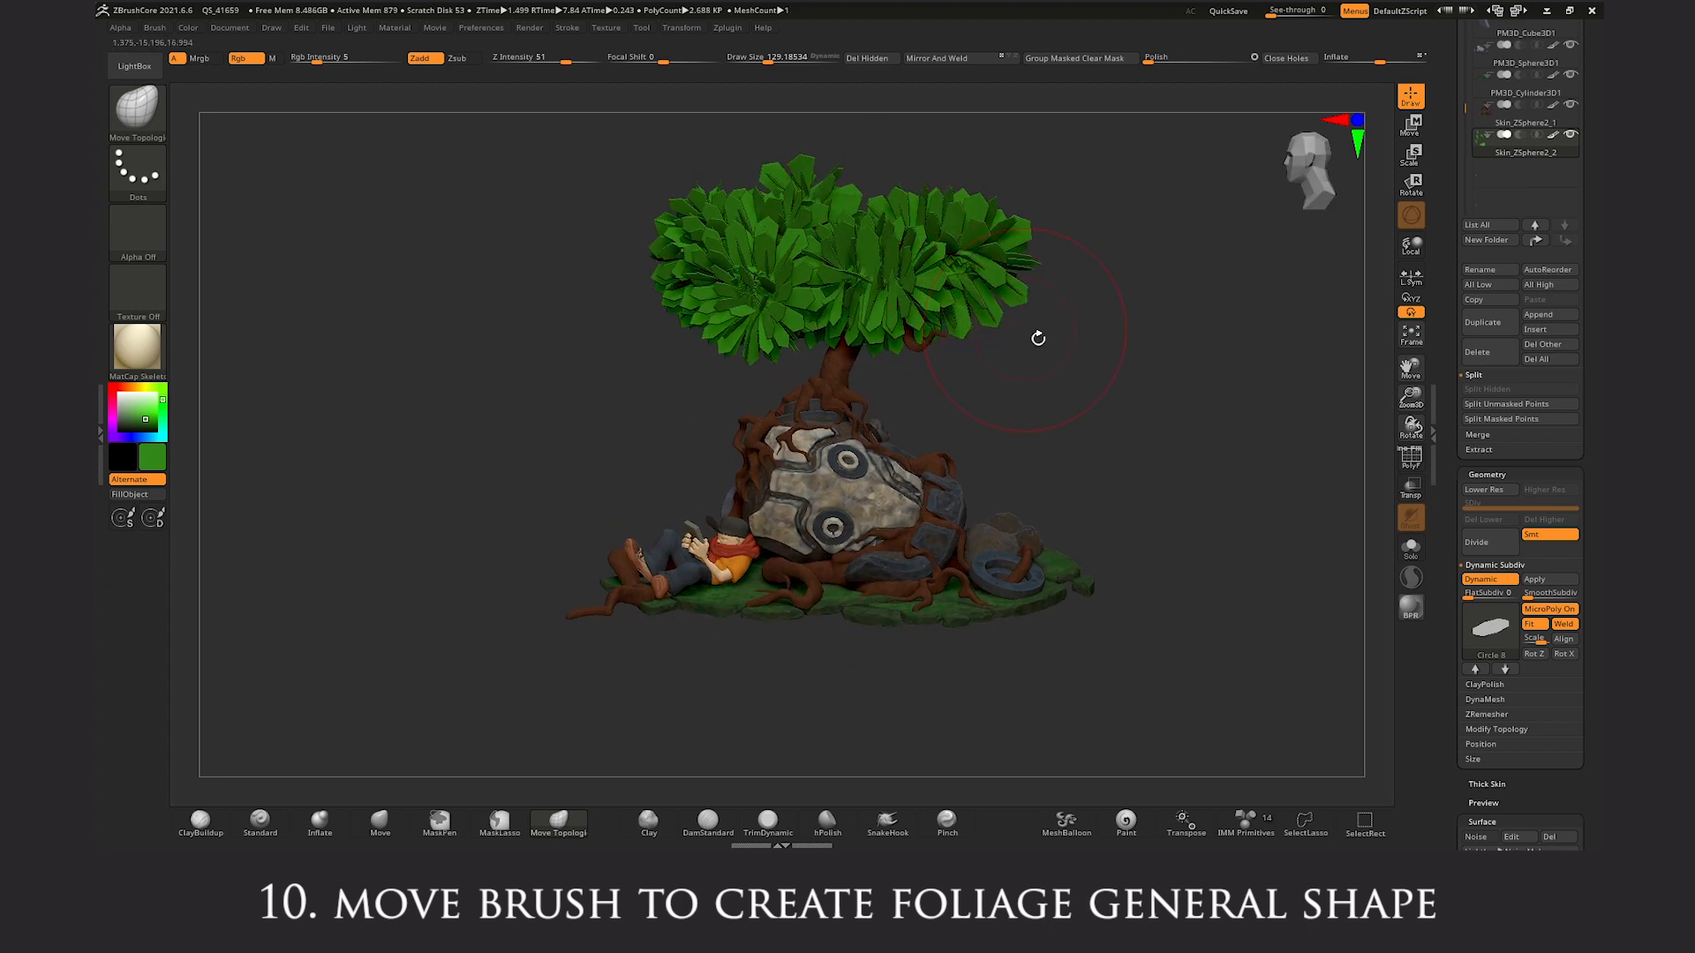
drag(997, 360, 1072, 353)
mouse_move(914, 252)
mouse_down()
mouse_move(926, 290)
mouse_move(962, 269)
mouse_move(1003, 348)
mouse_move(976, 303)
mouse_up()
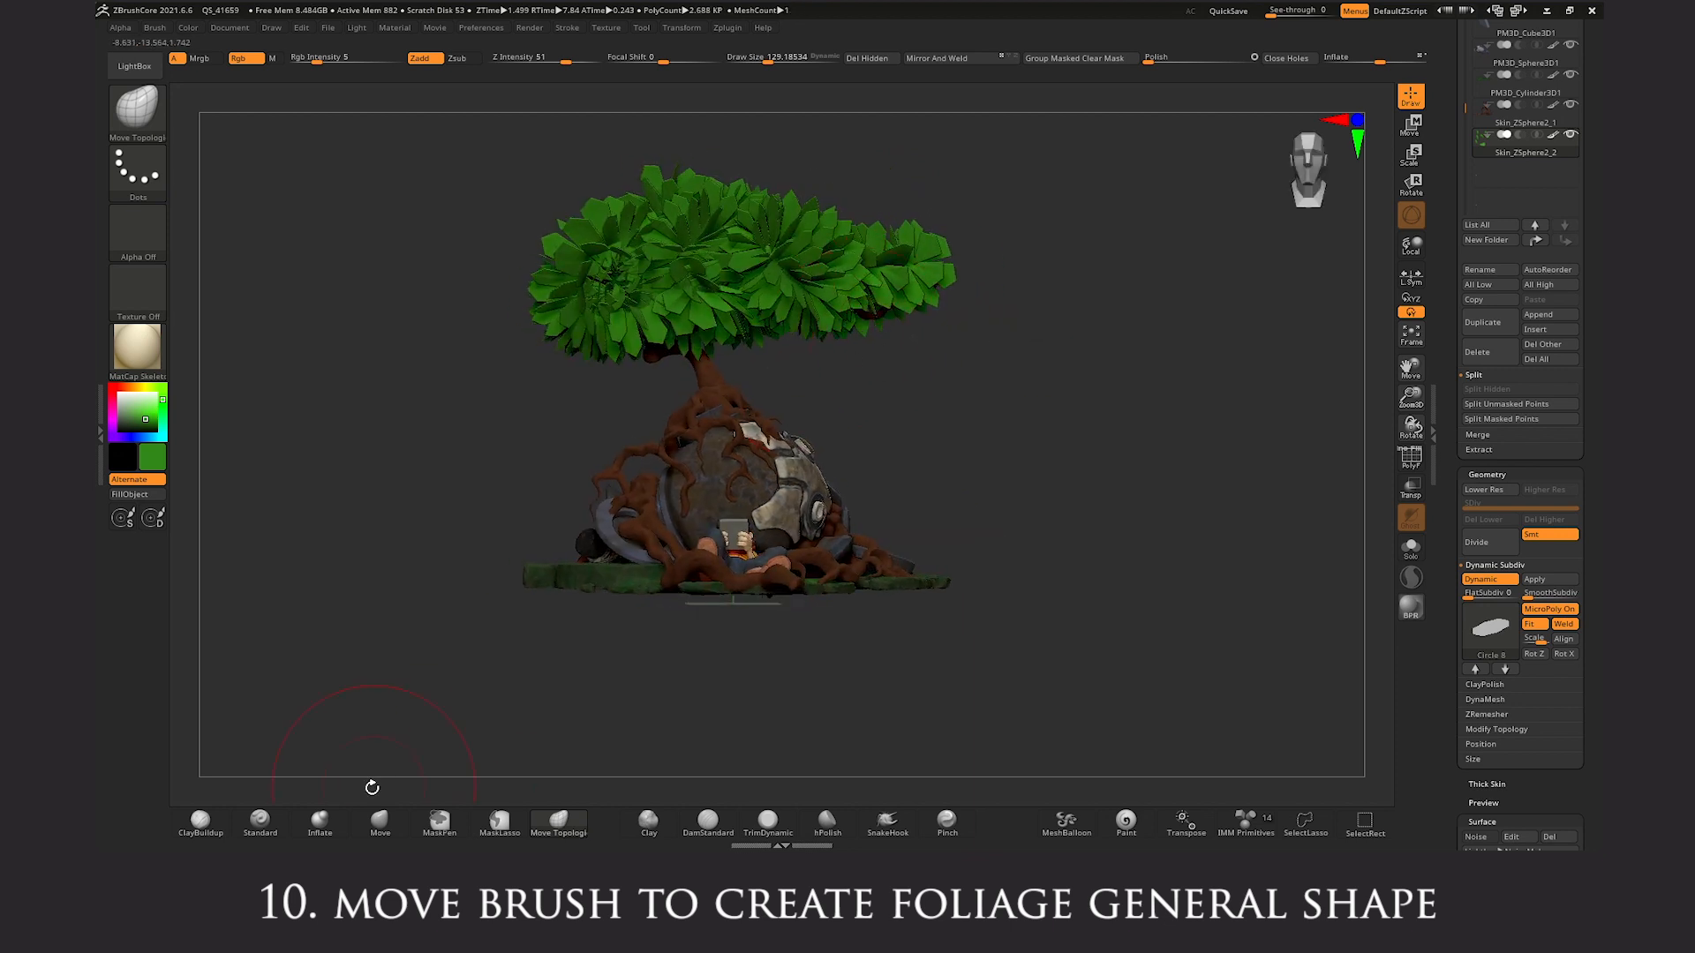
Enlarge the brush and refine the foliage silhouette across the front of the canopy
key(s)
drag(1074, 375, 1084, 374)
drag(880, 302, 903, 297)
drag(654, 269, 643, 252)
mouse_move(801, 378)
mouse_down()
mouse_move(647, 375)
mouse_move(547, 339)
mouse_up()
click(356, 27)
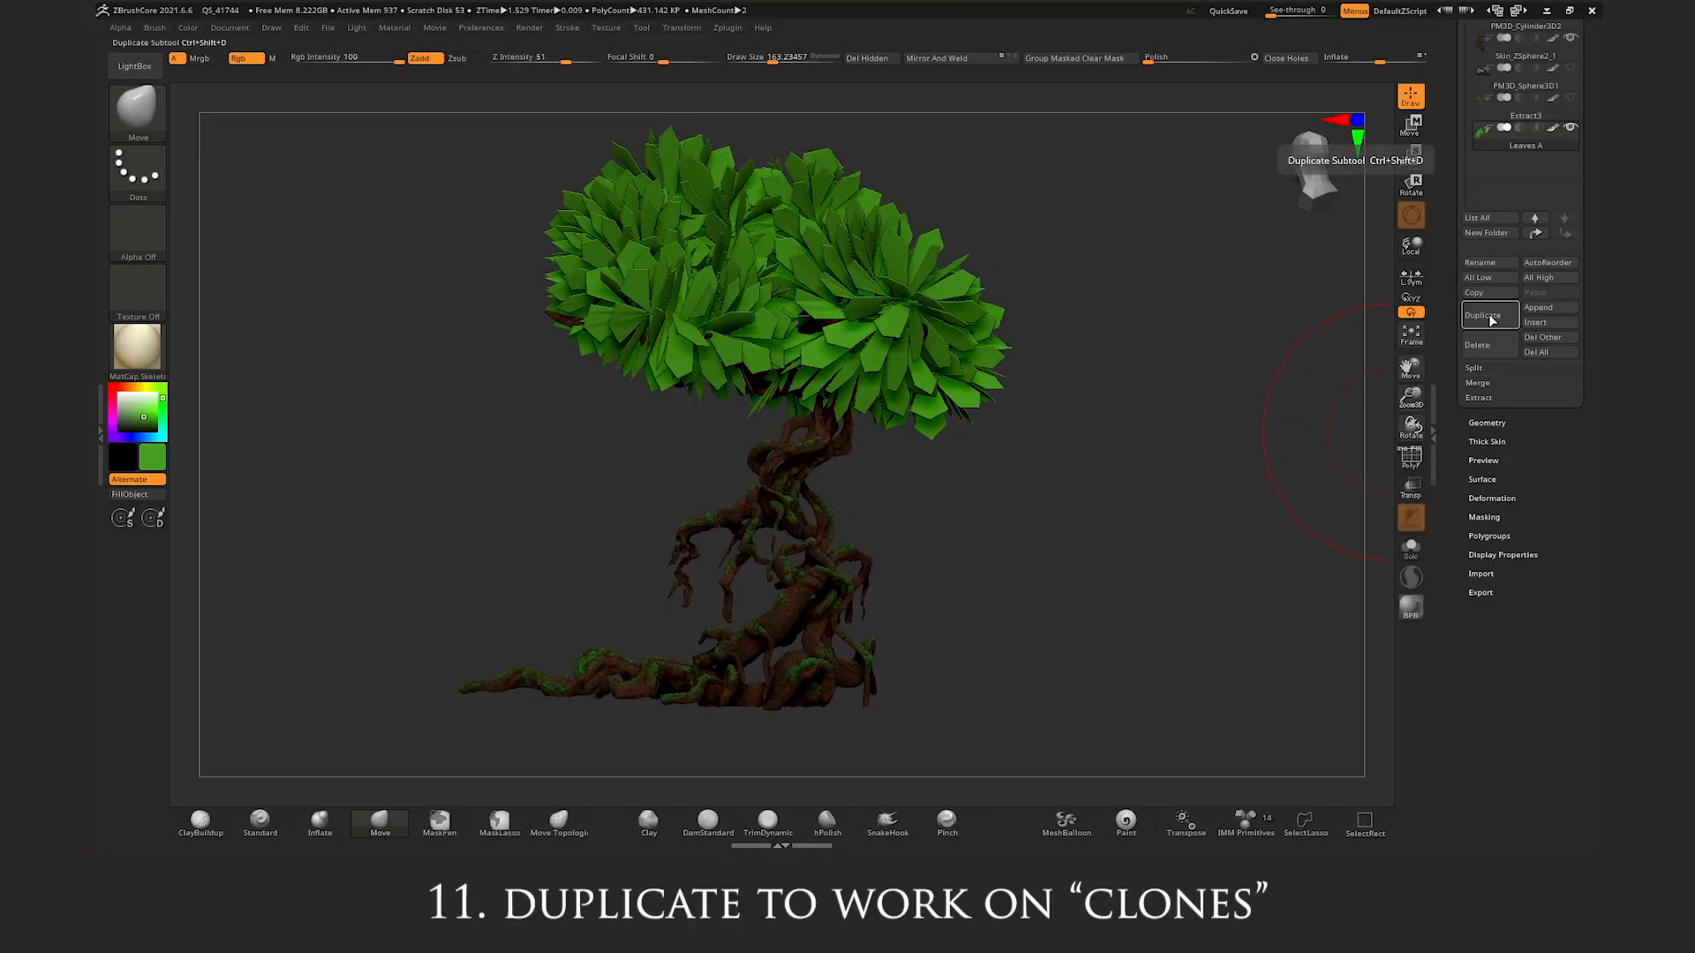
Duplicate the Leaves A subtool, name the copy Leaves B and hide the original
click(1488, 262)
drag(1225, 287, 1207, 287)
text(B)
key(Return)
click(1569, 127)
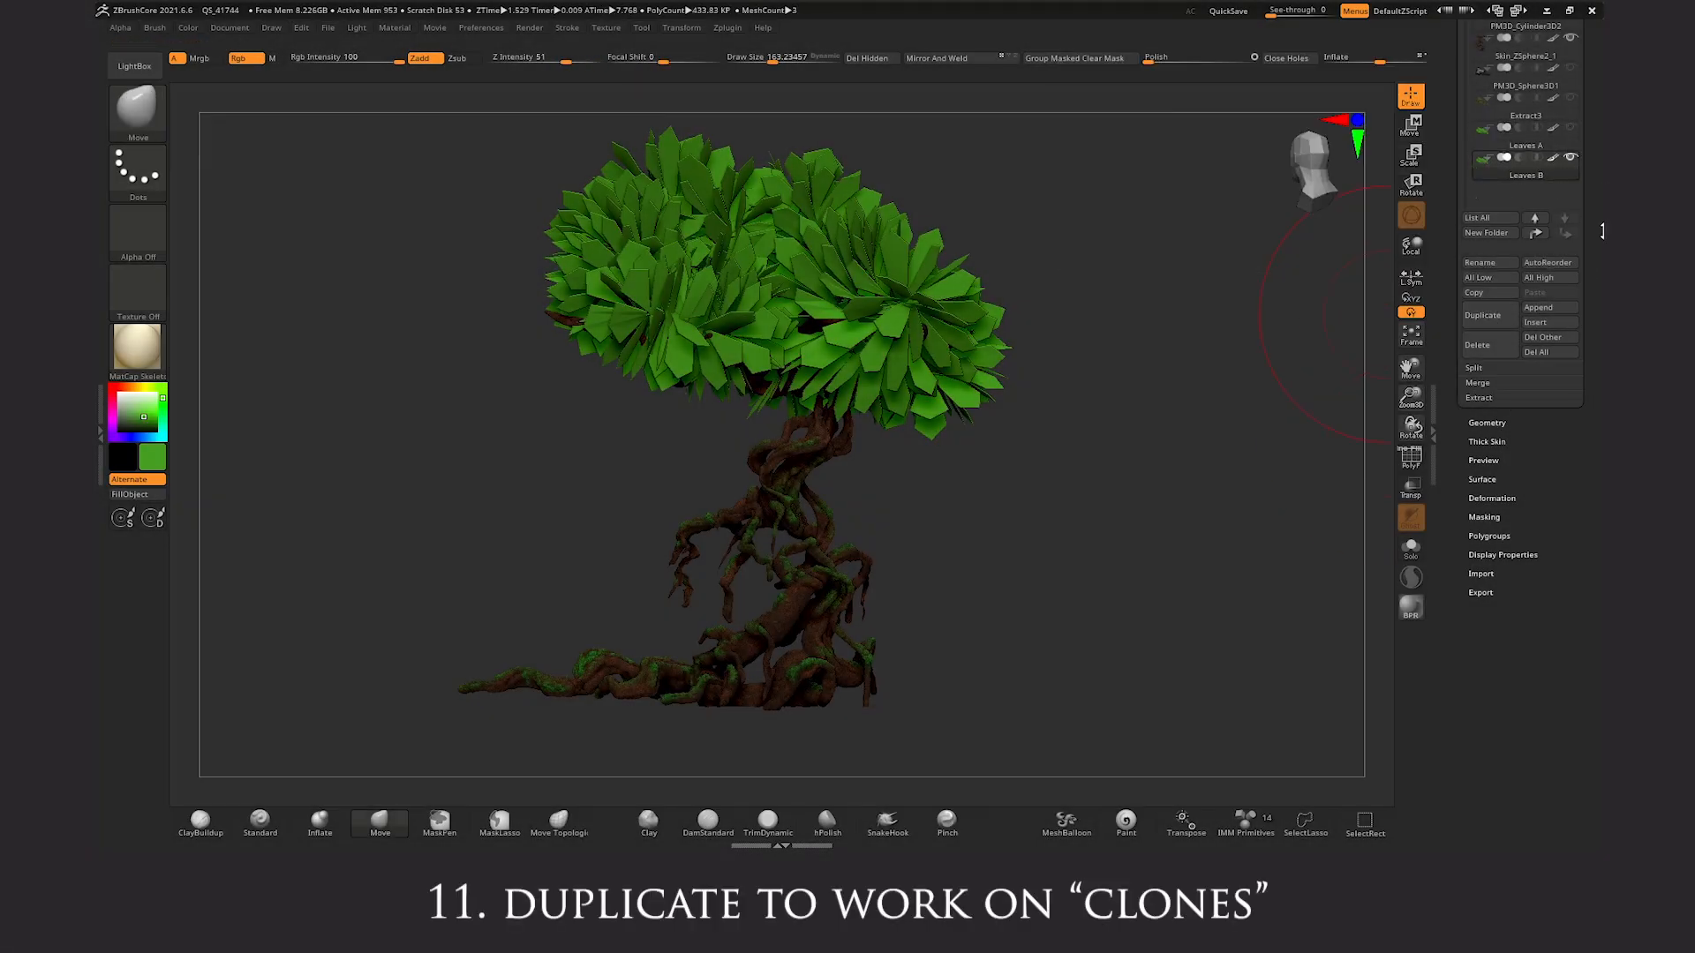
Apply the Dynamic Subdiv MicroPoly to Leaves B as its new base mesh
click(1500, 421)
click(1495, 515)
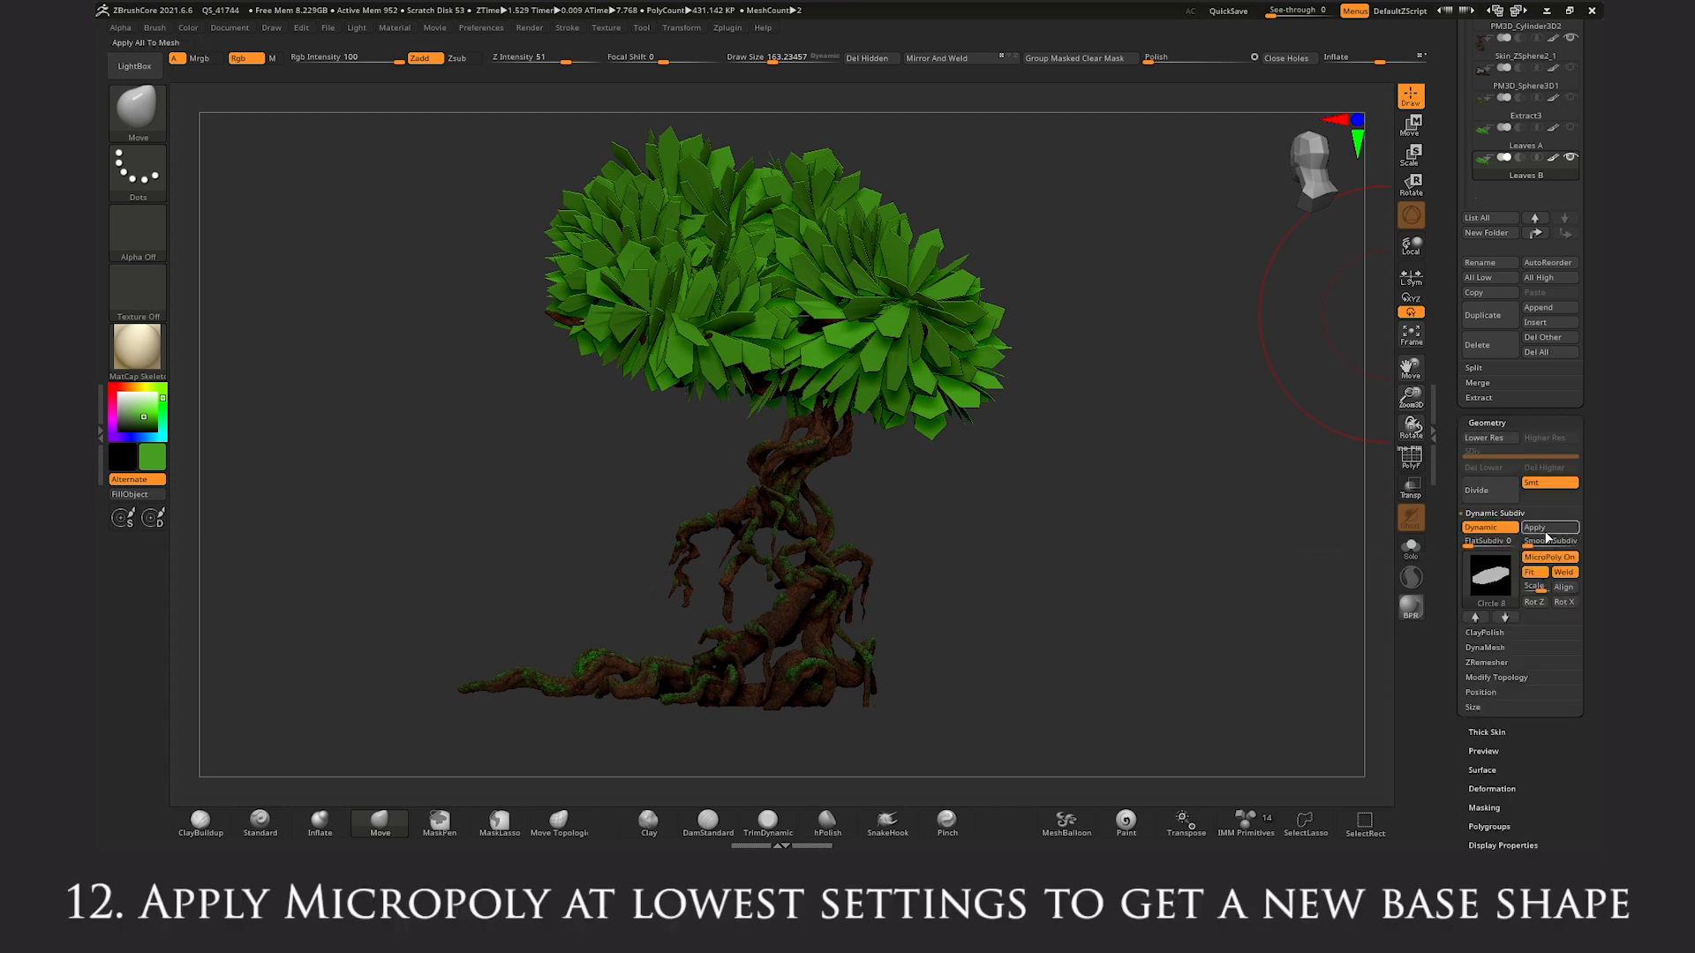
click(1546, 530)
Turn Dynamic Subdiv with the Circle 8 MicroPoly back on for the applied Leaves B mesh, checking it with polyframes
click(1415, 457)
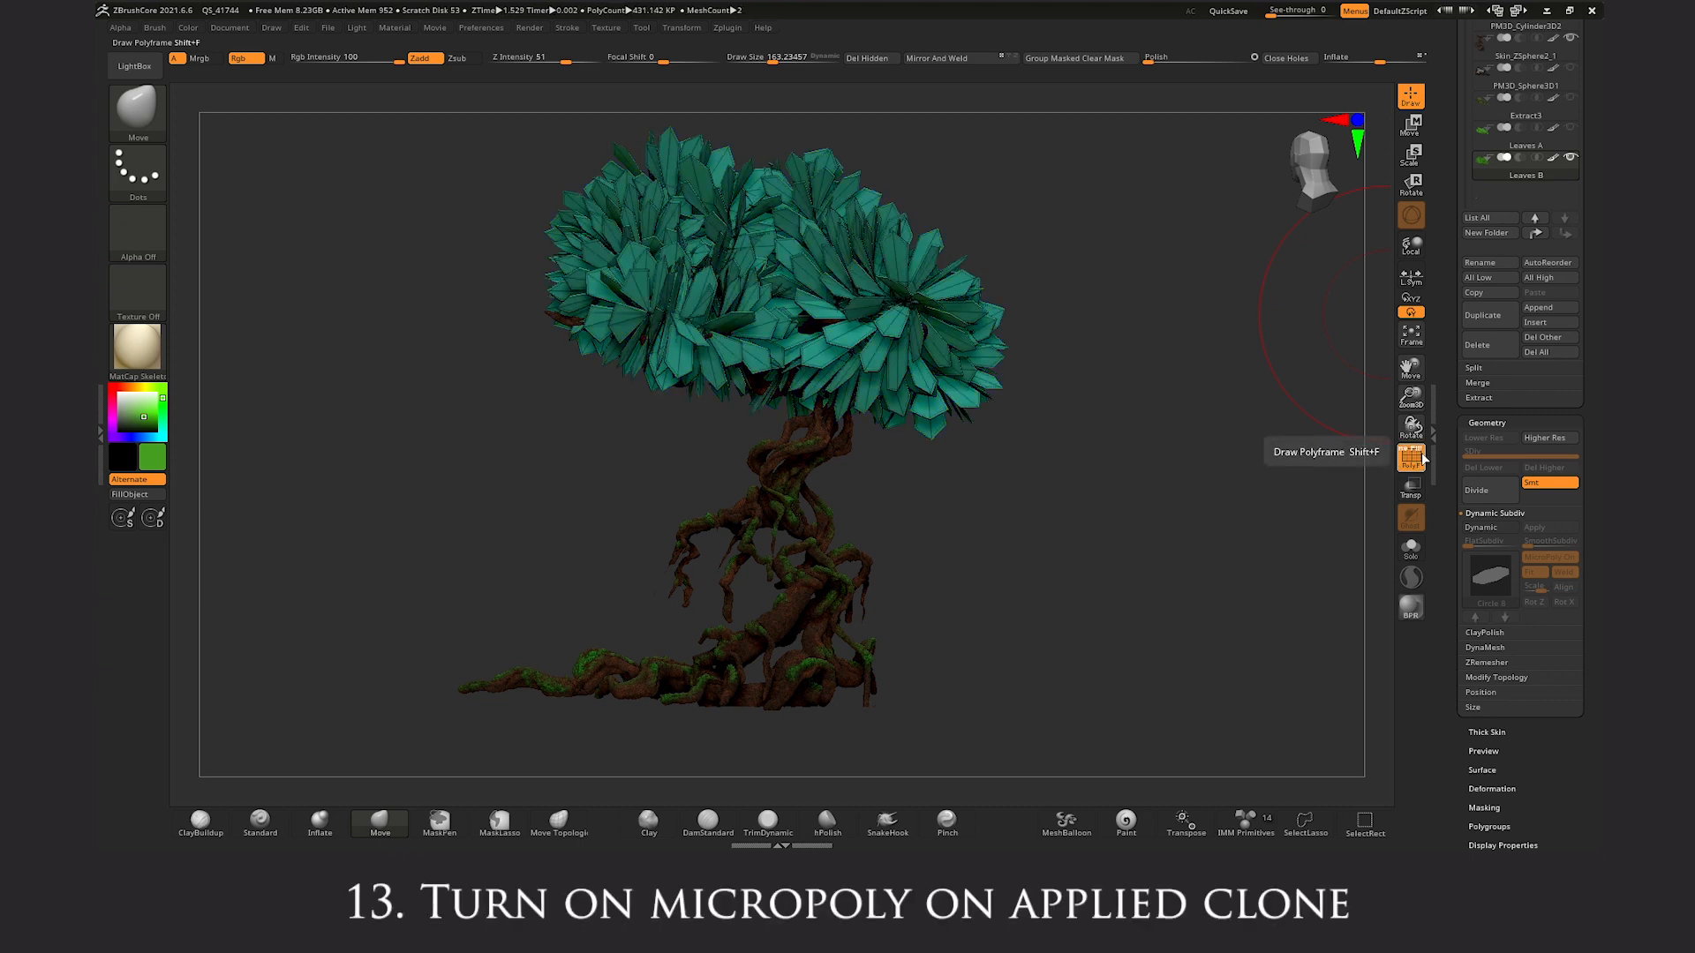
click(1491, 526)
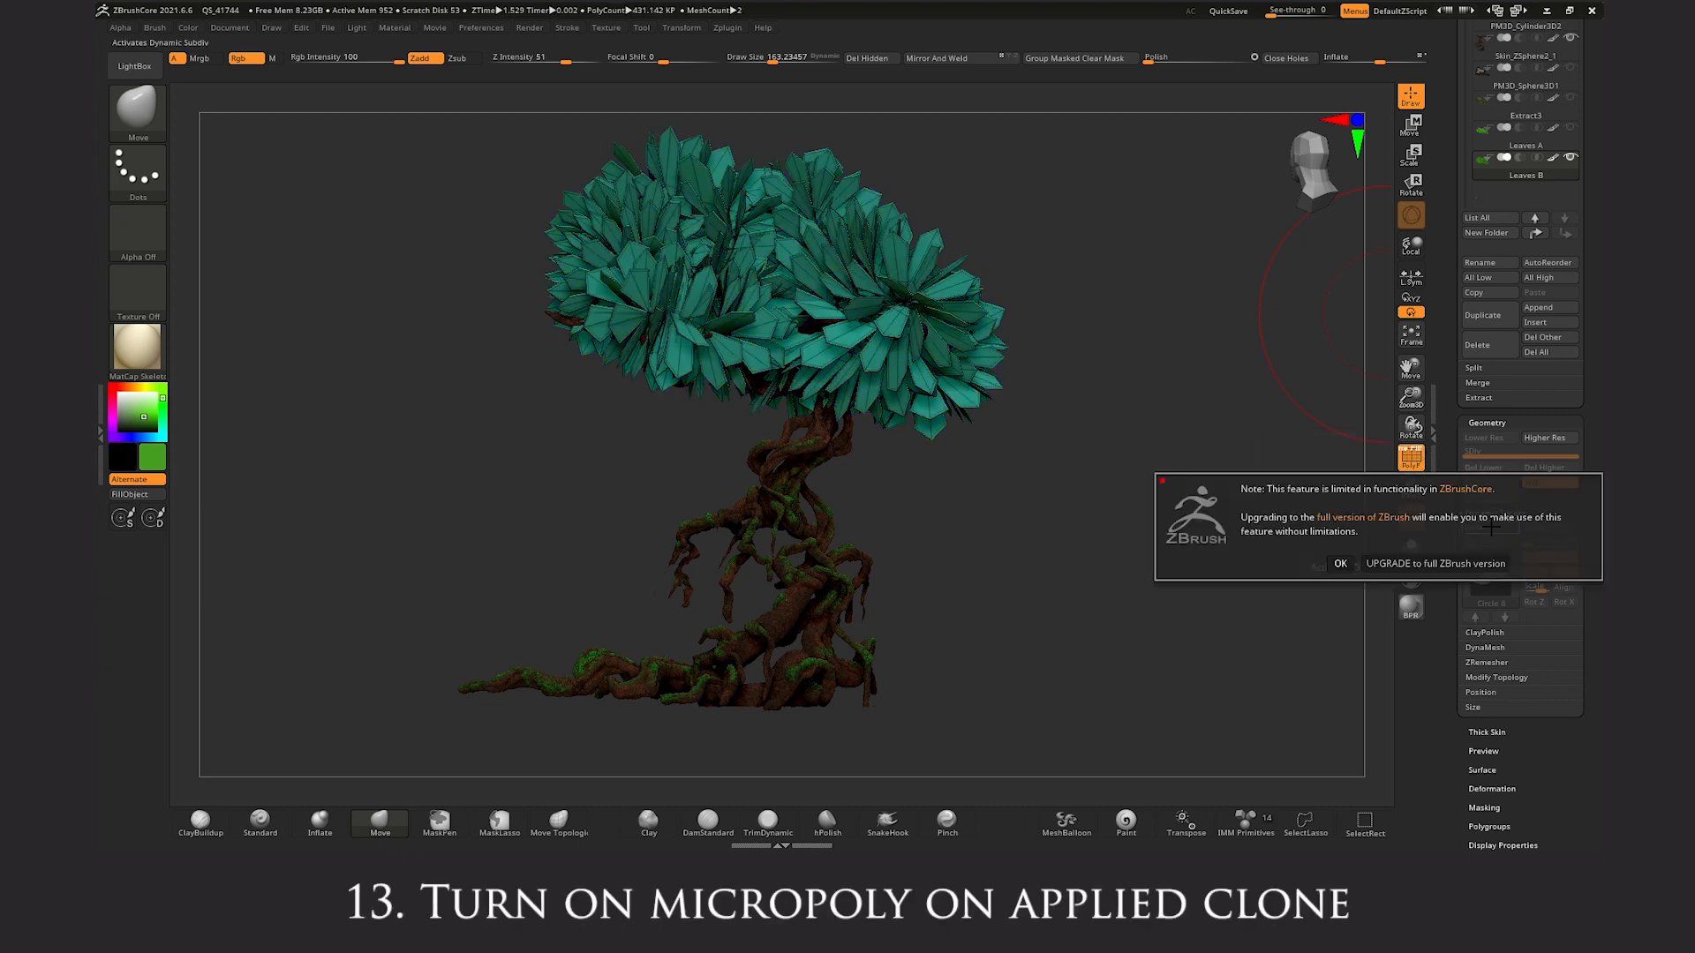
click(1340, 563)
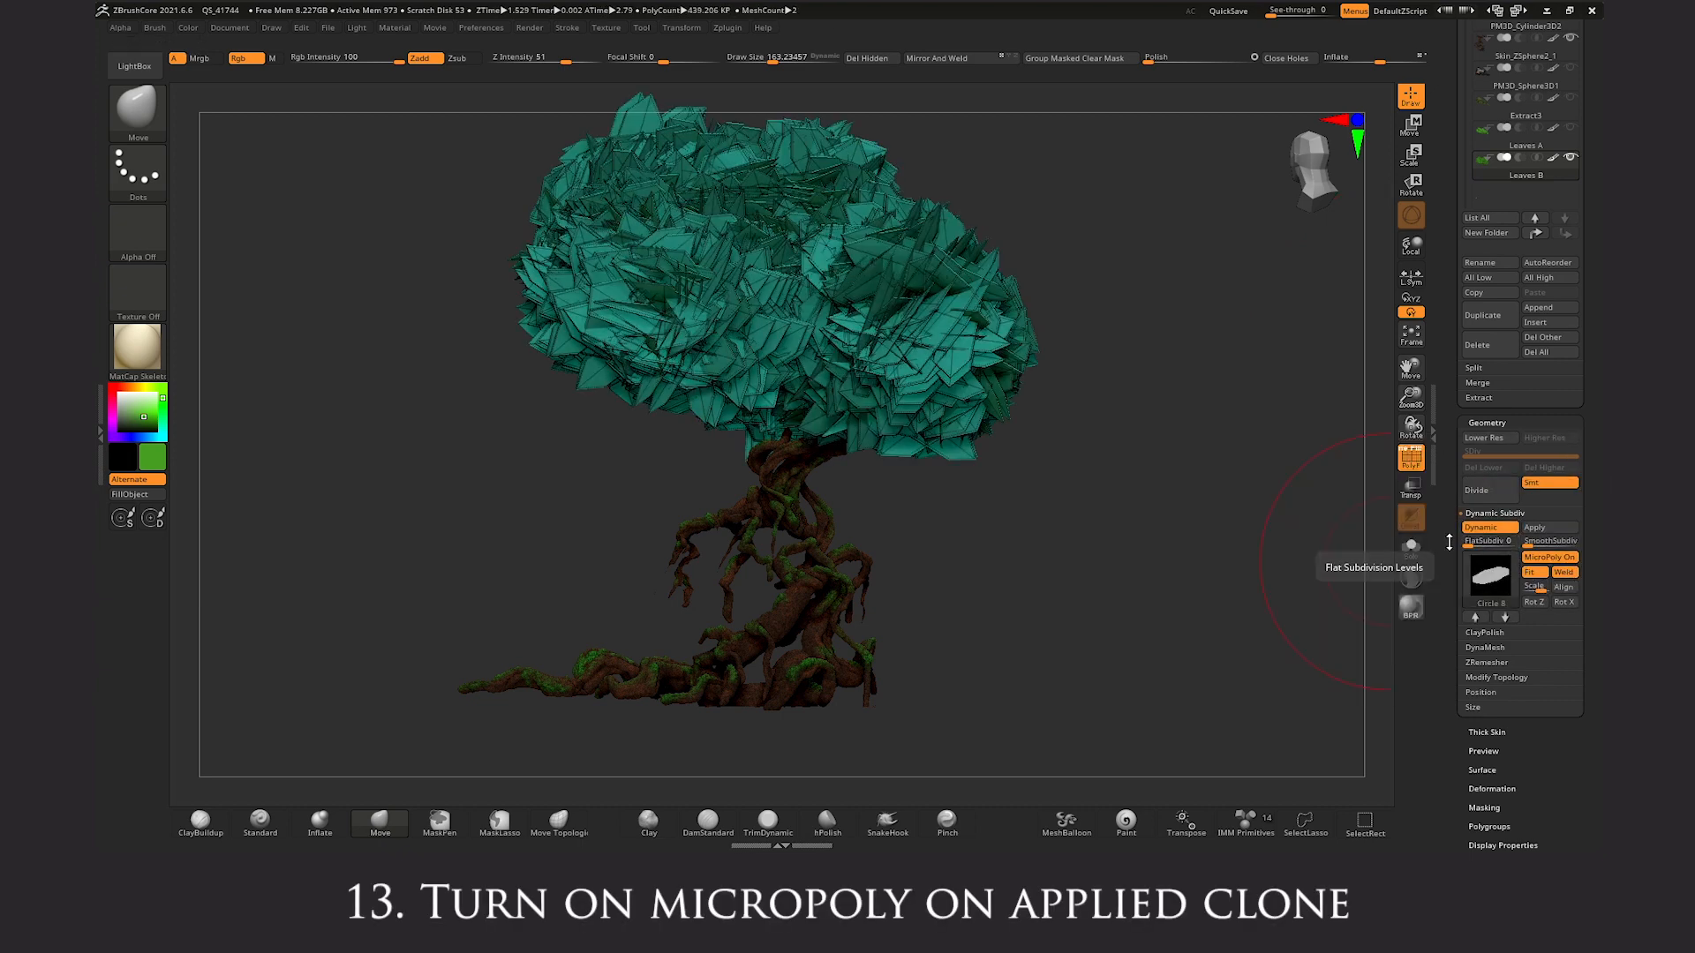
click(1410, 456)
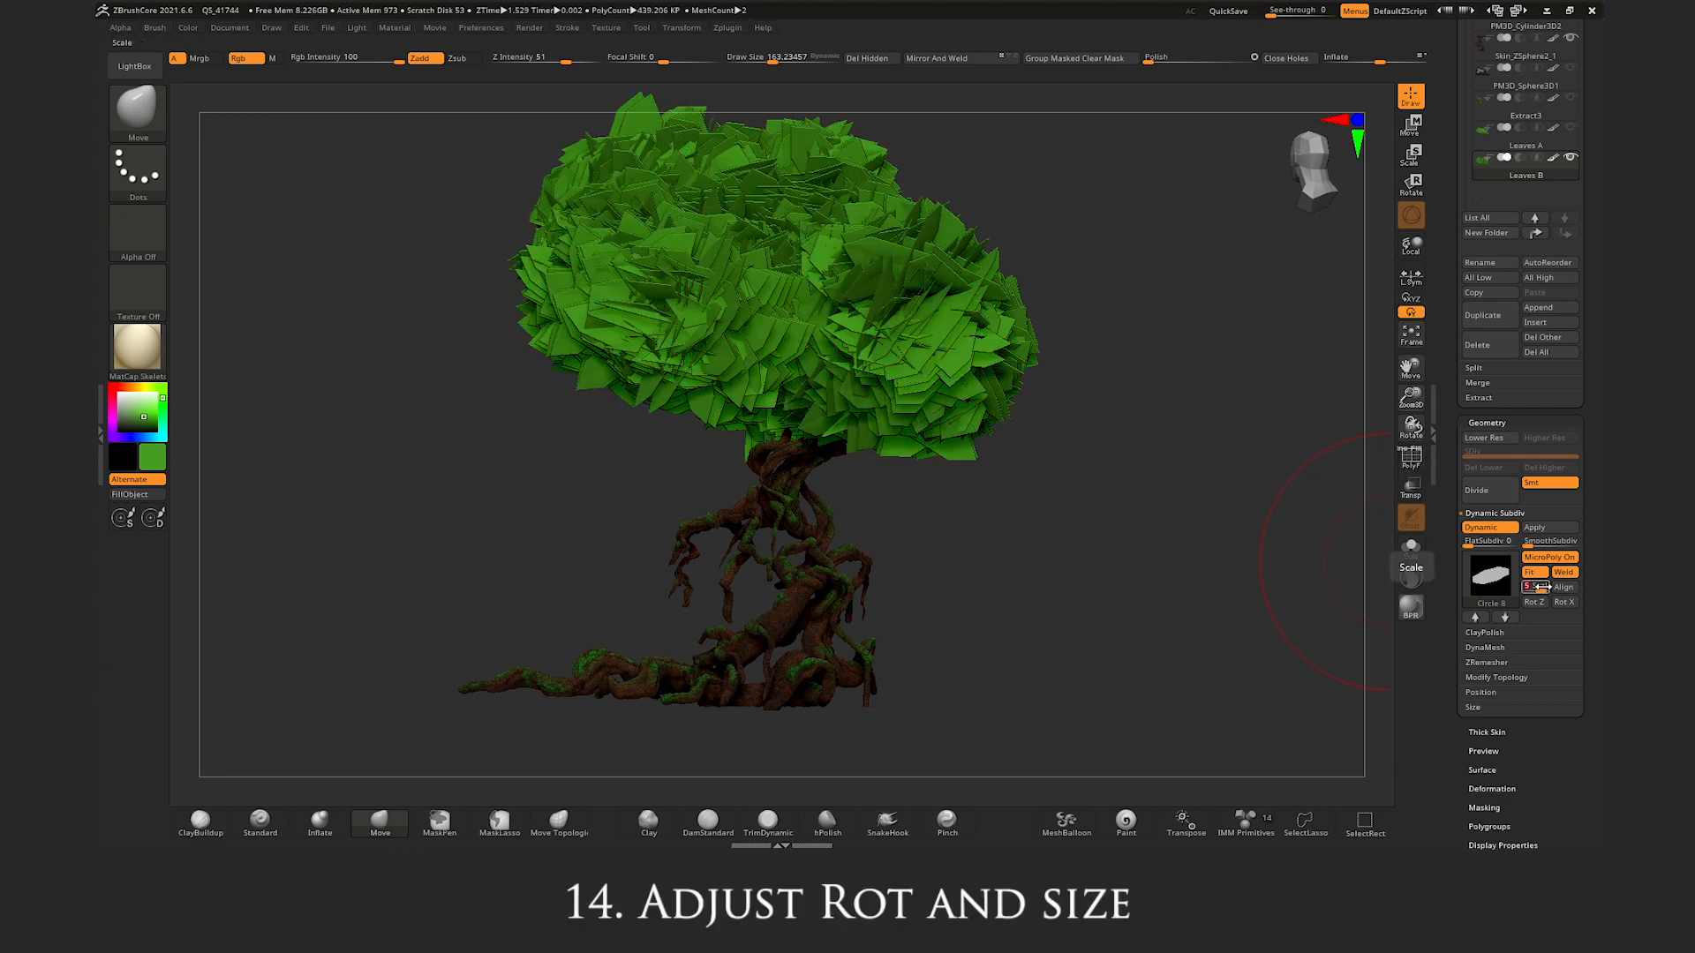
Turn off the MicroPoly stretch-to-fit mode for Leaves B and reduce the leaf scale
drag(1541, 587, 1542, 587)
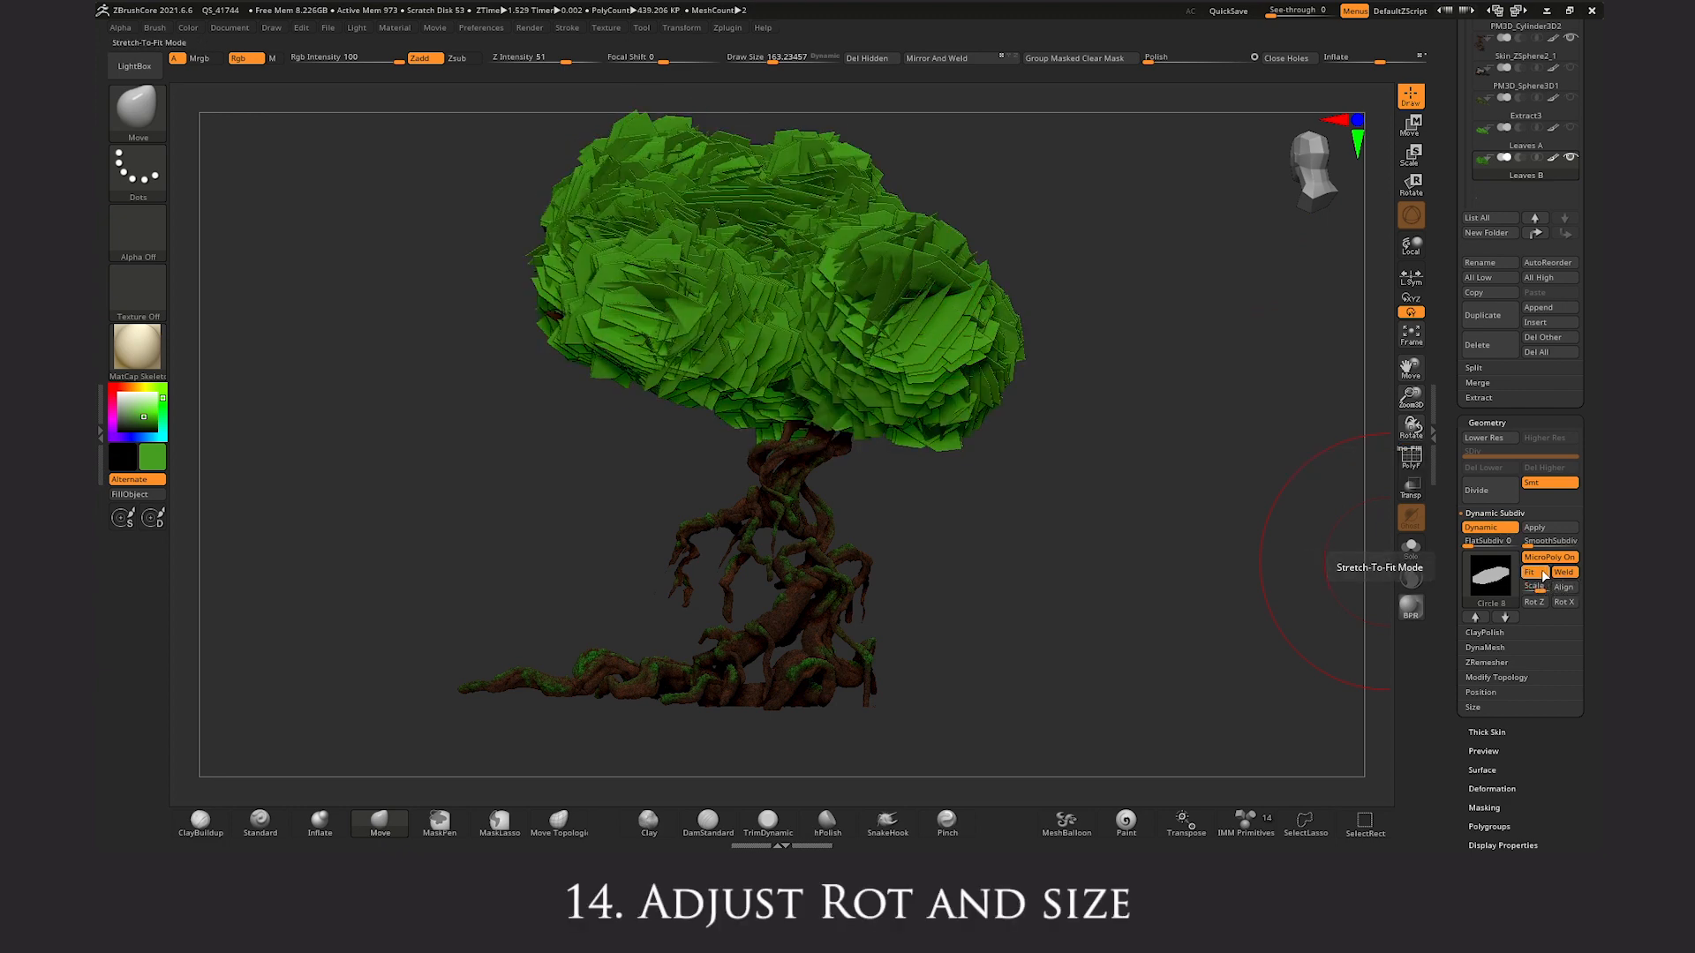
click(1543, 574)
mouse_move(1536, 587)
mouse_down()
mouse_move(1600, 604)
mouse_move(1532, 587)
mouse_up()
Pull the outer edges of the Leaves B canopy outward with the Move brush
drag(590, 299, 543, 305)
mouse_move(702, 381)
mouse_down()
mouse_move(511, 352)
mouse_move(547, 221)
mouse_up()
drag(947, 316, 1010, 328)
drag(1315, 168, 1377, 167)
drag(915, 313, 949, 327)
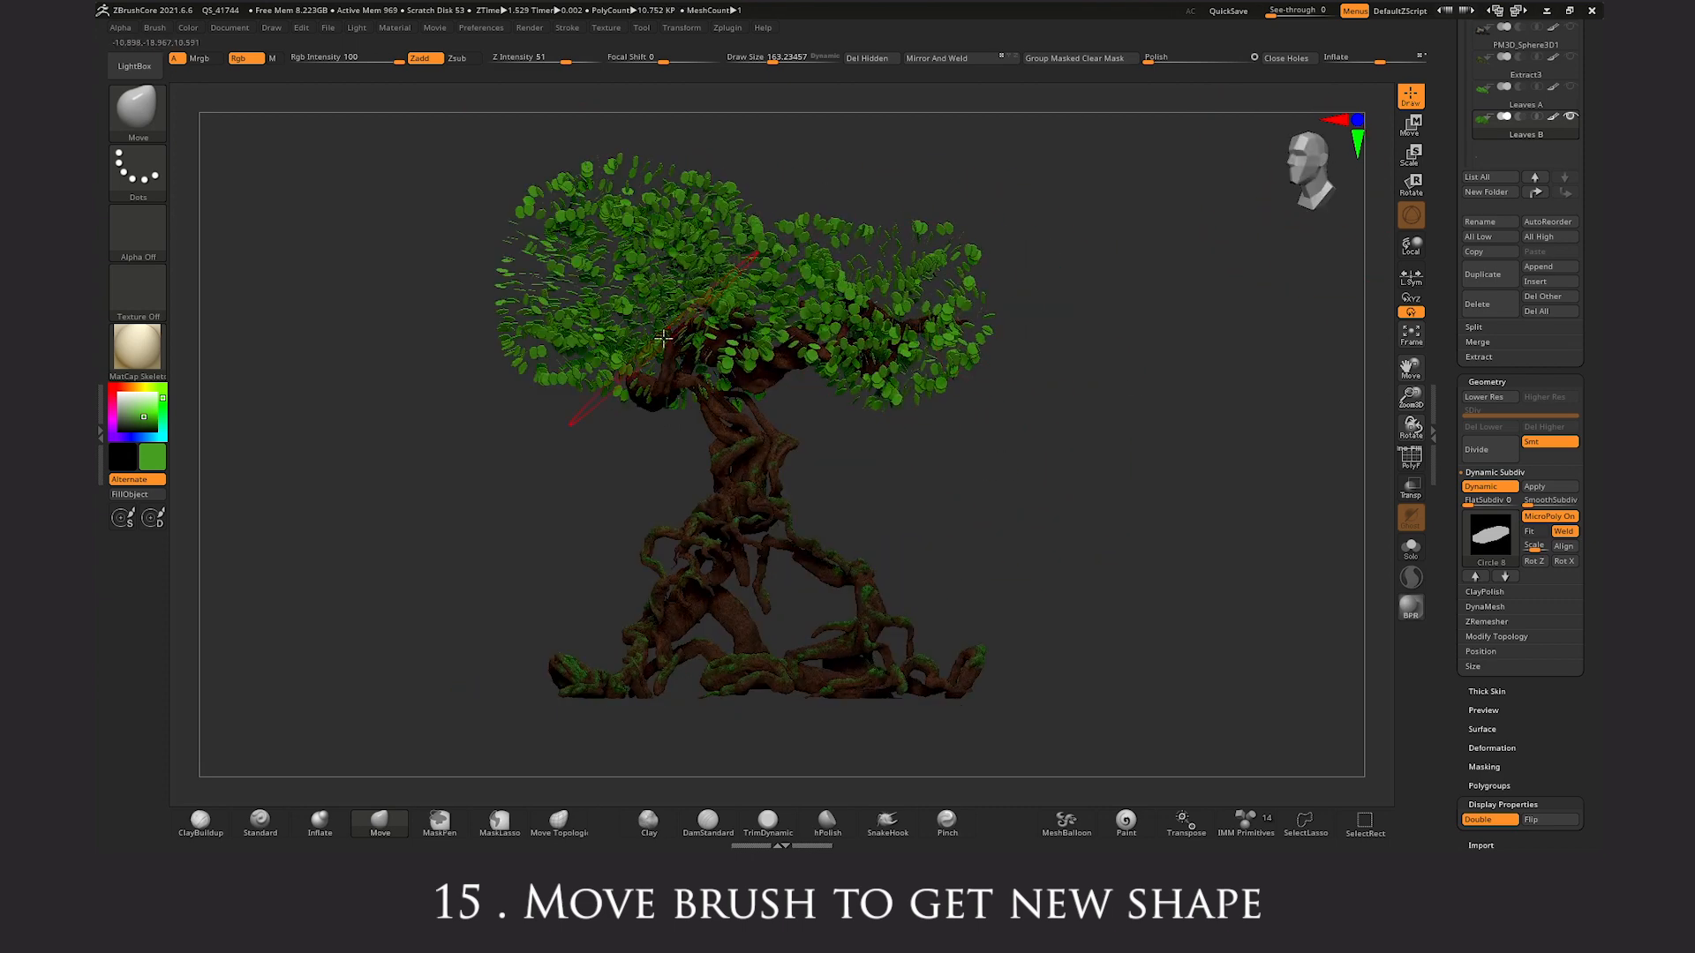
Reshape the Leaves B crown around the branches, pushing its sides, top and underside with the Move brush
drag(602, 392, 593, 404)
drag(556, 326, 530, 331)
drag(551, 265, 528, 254)
drag(852, 251, 861, 231)
drag(931, 273, 955, 260)
drag(945, 353, 978, 390)
drag(863, 348, 870, 379)
drag(830, 444, 936, 444)
drag(713, 323, 712, 384)
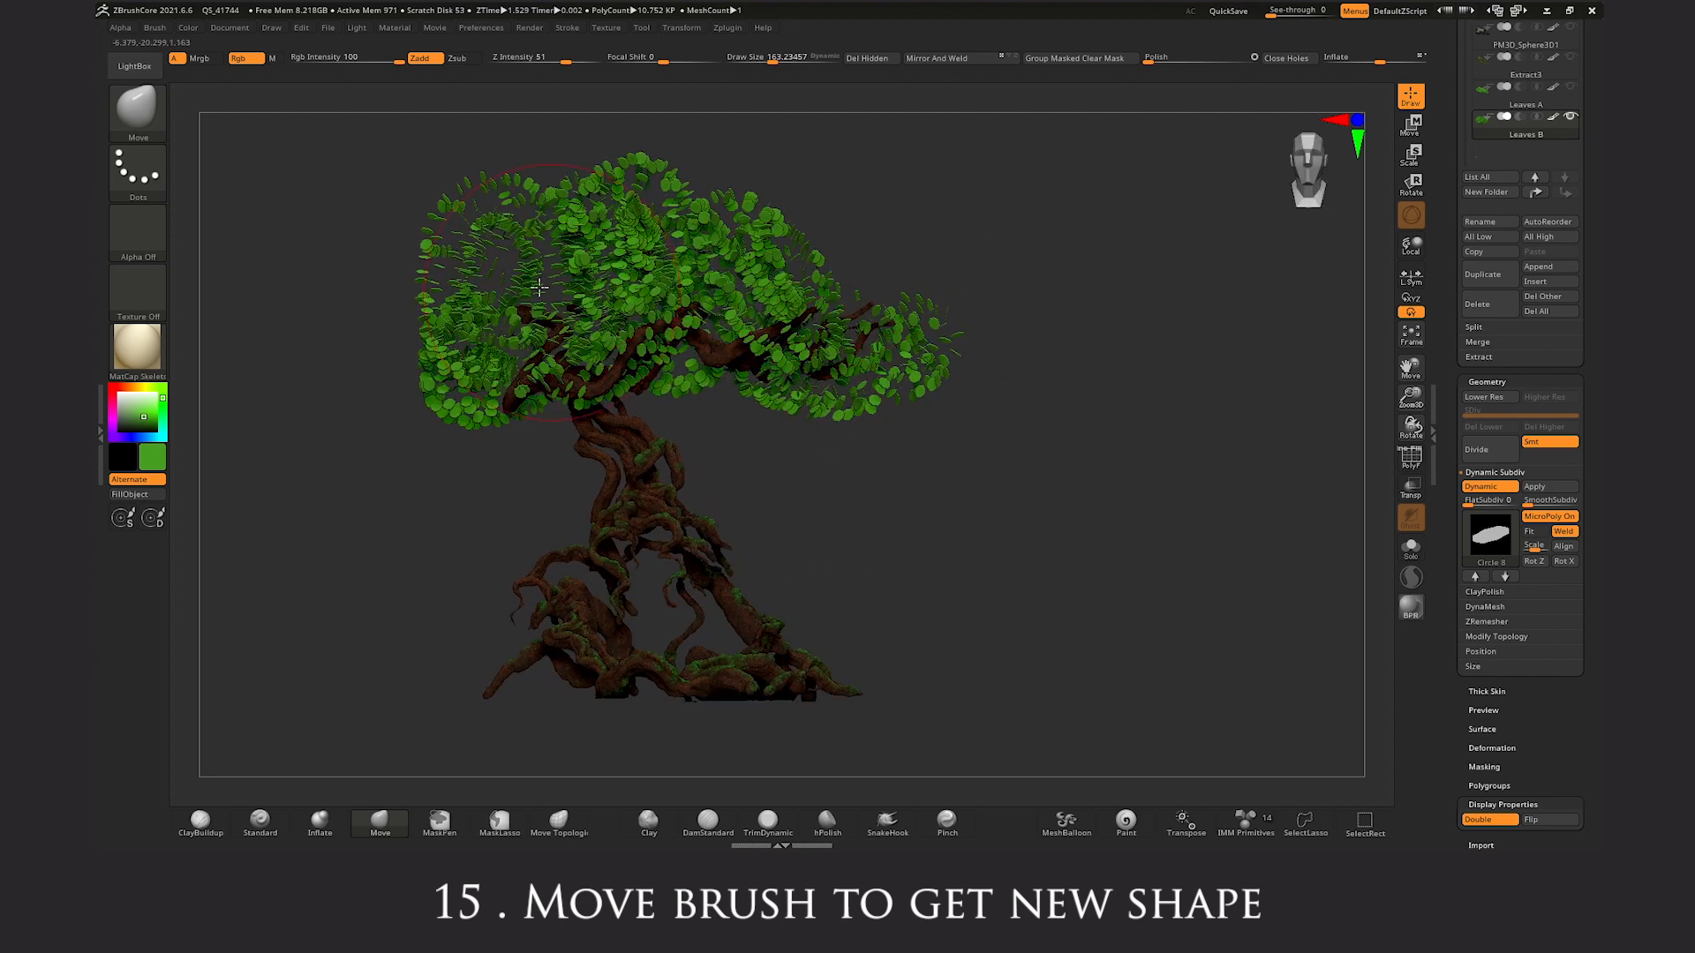
drag(415, 288, 340, 265)
Expand the Leaves B foliage slightly outward with the Deformation settings
scroll(1514, 353, down, 5)
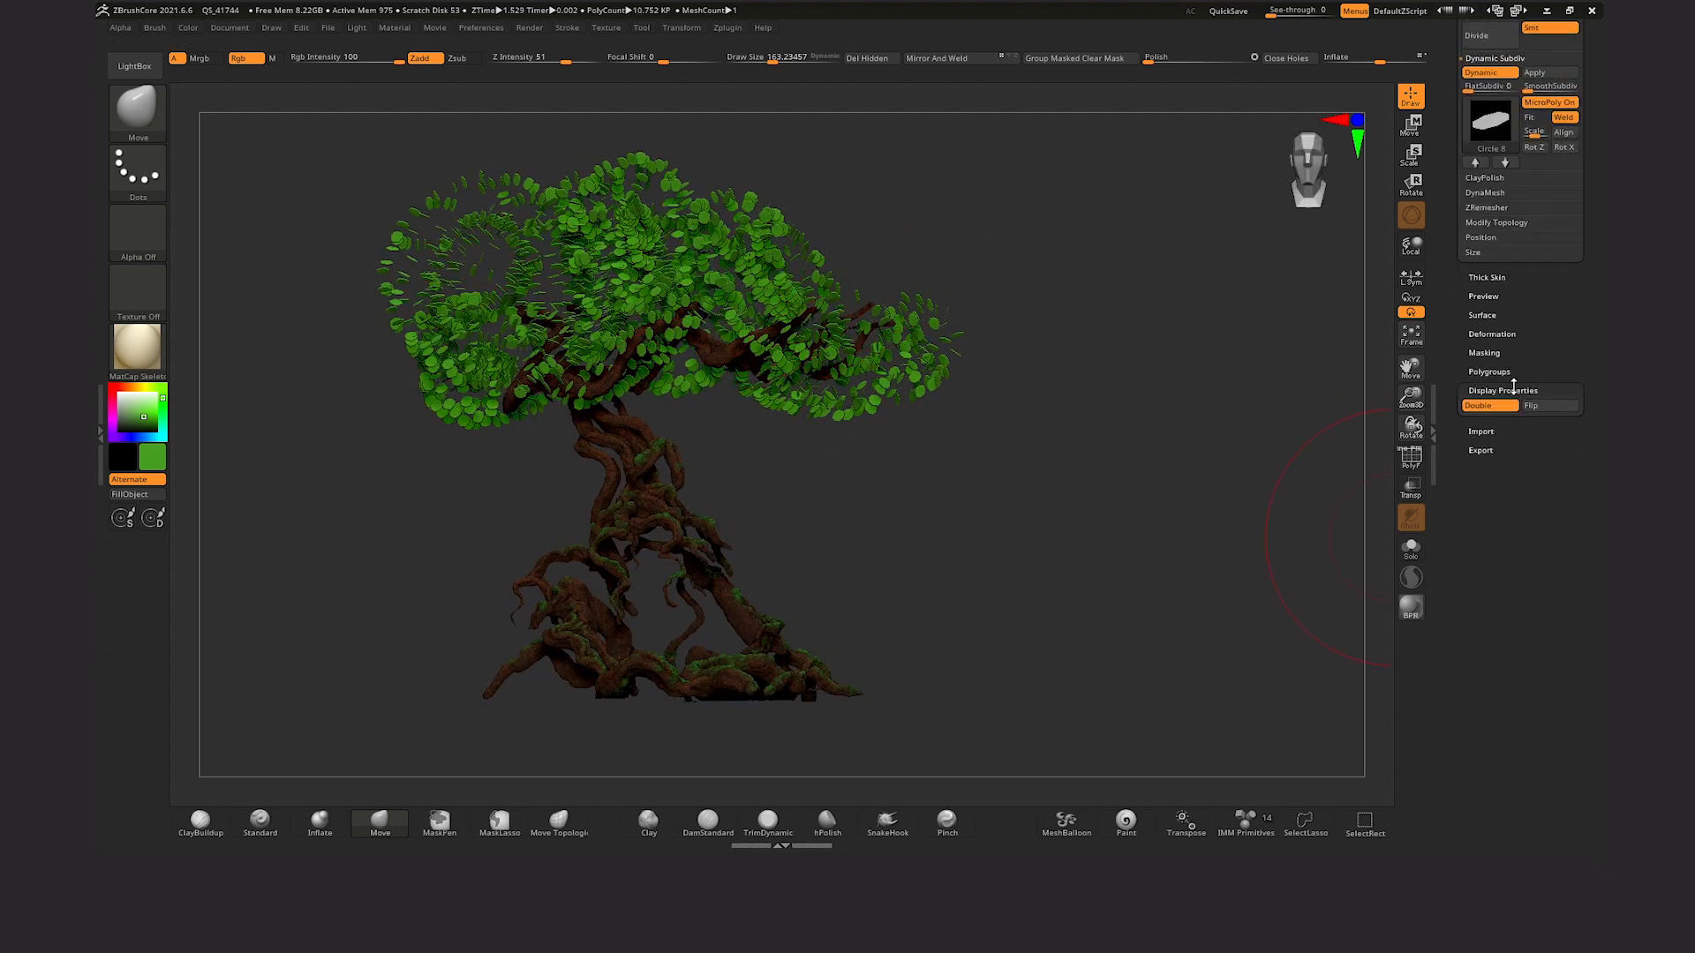
click(1514, 334)
drag(1524, 514, 1545, 514)
Try different MicroPoly scales for Leaves B and set the scale to about 0.21
scroll(1580, 380, up, 2)
click(1534, 280)
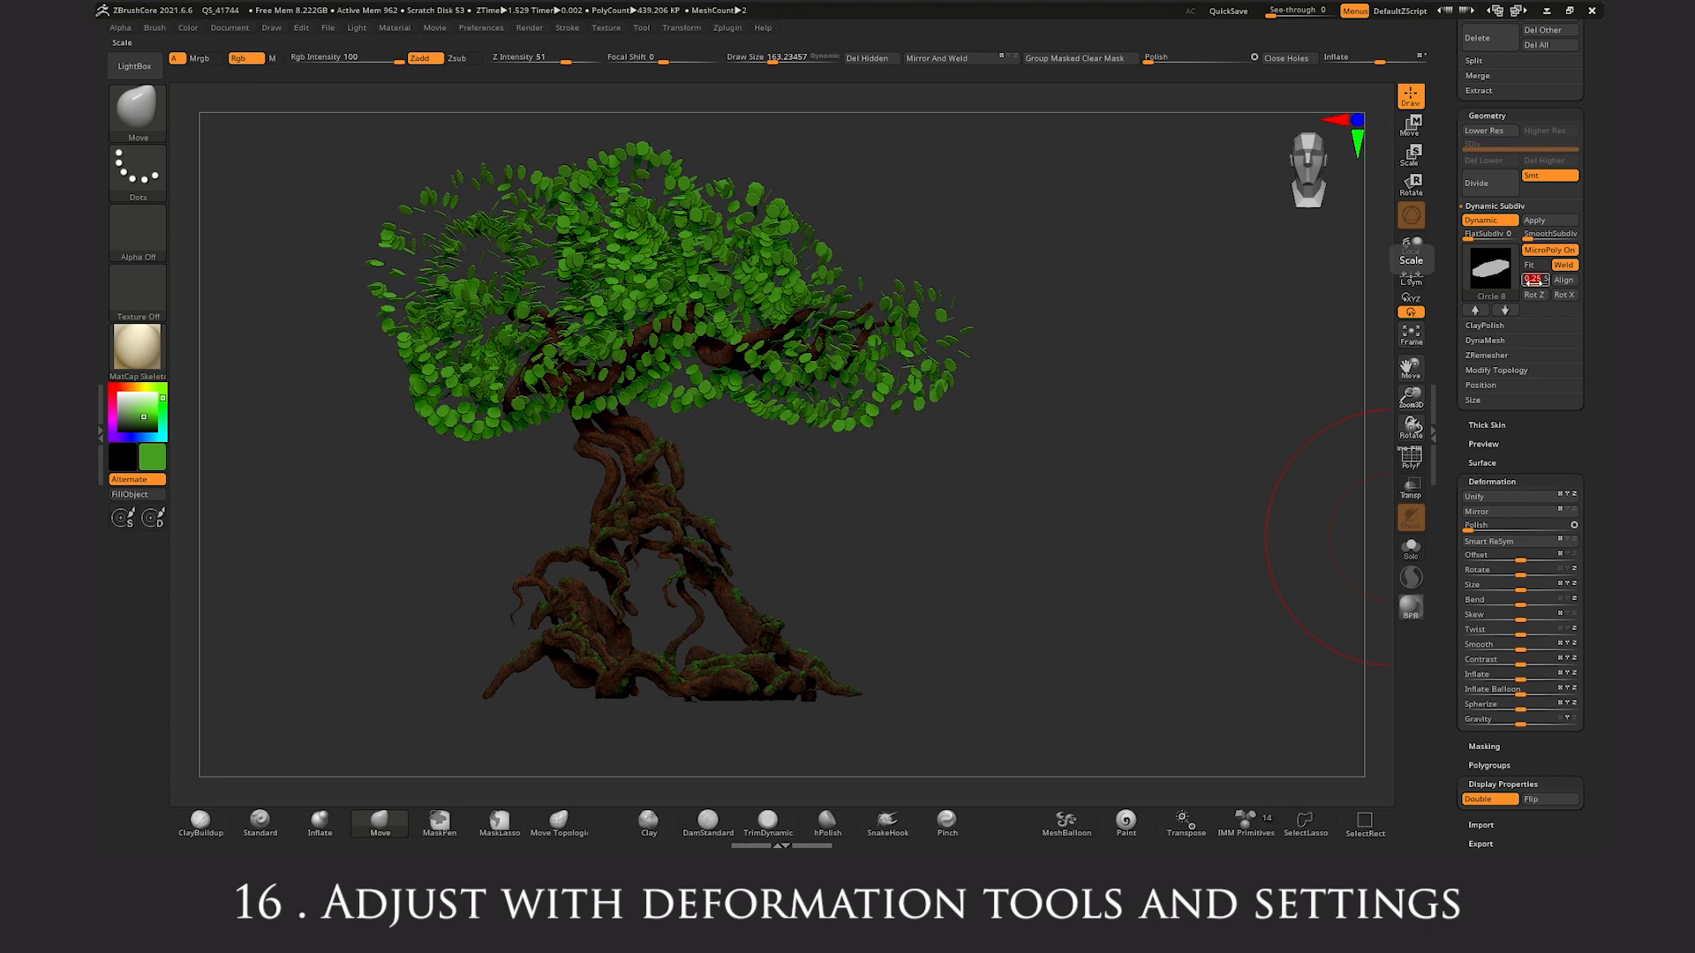
click(1533, 279)
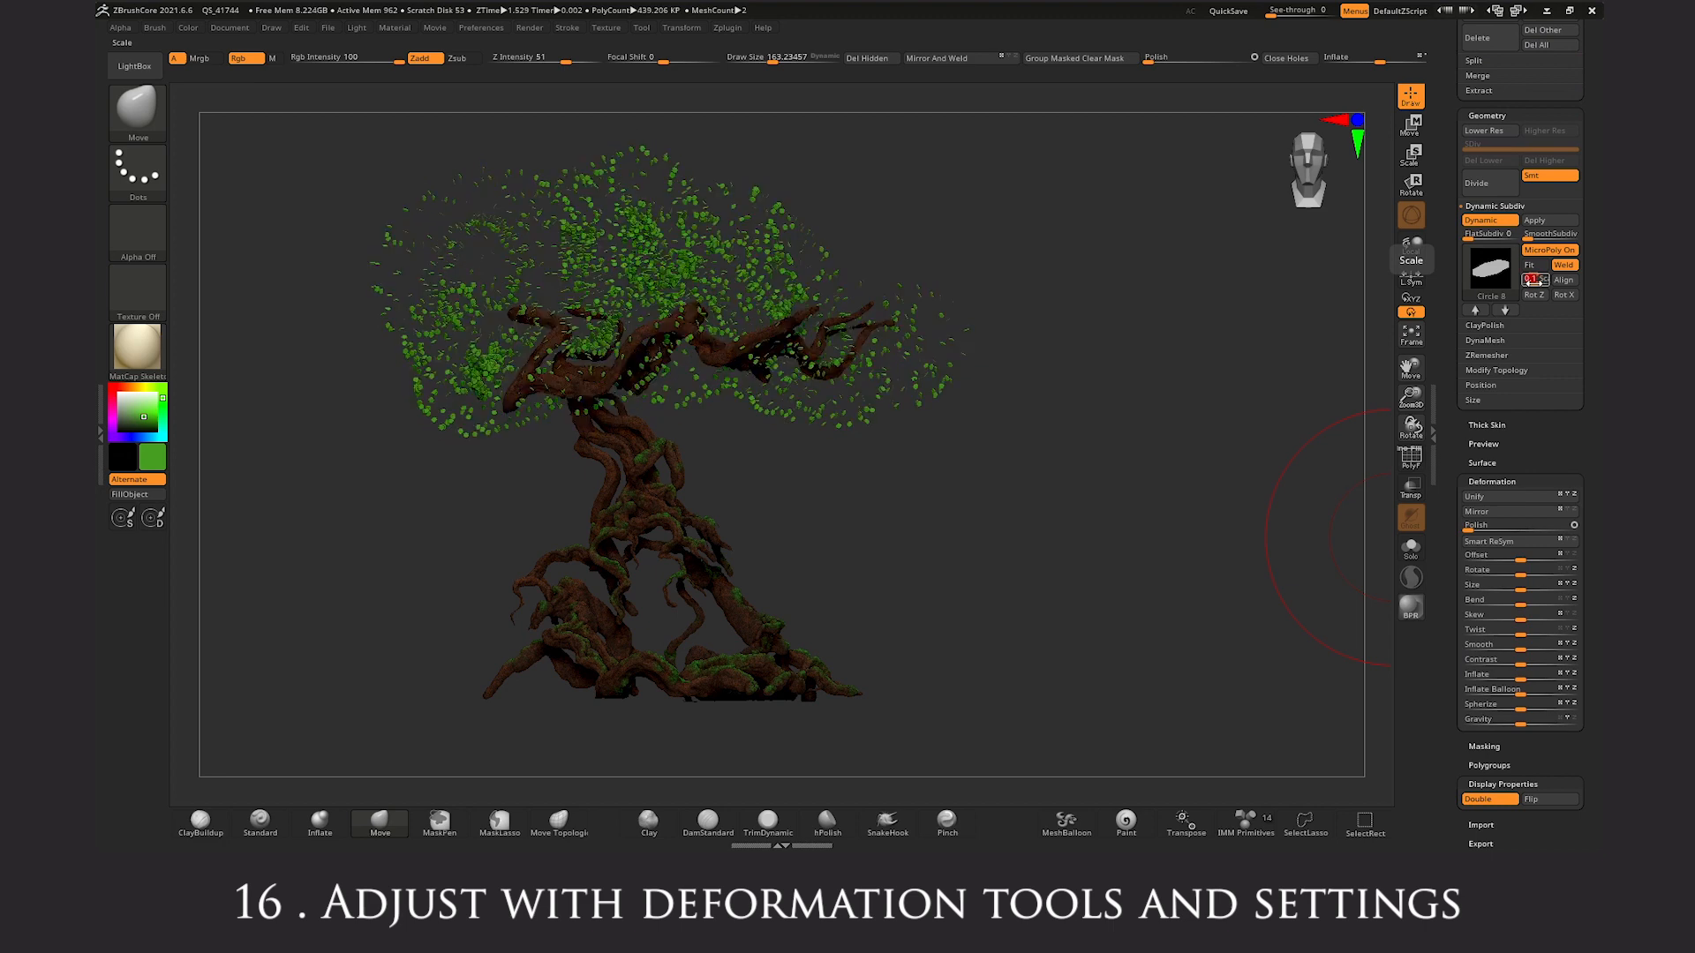
click(1534, 279)
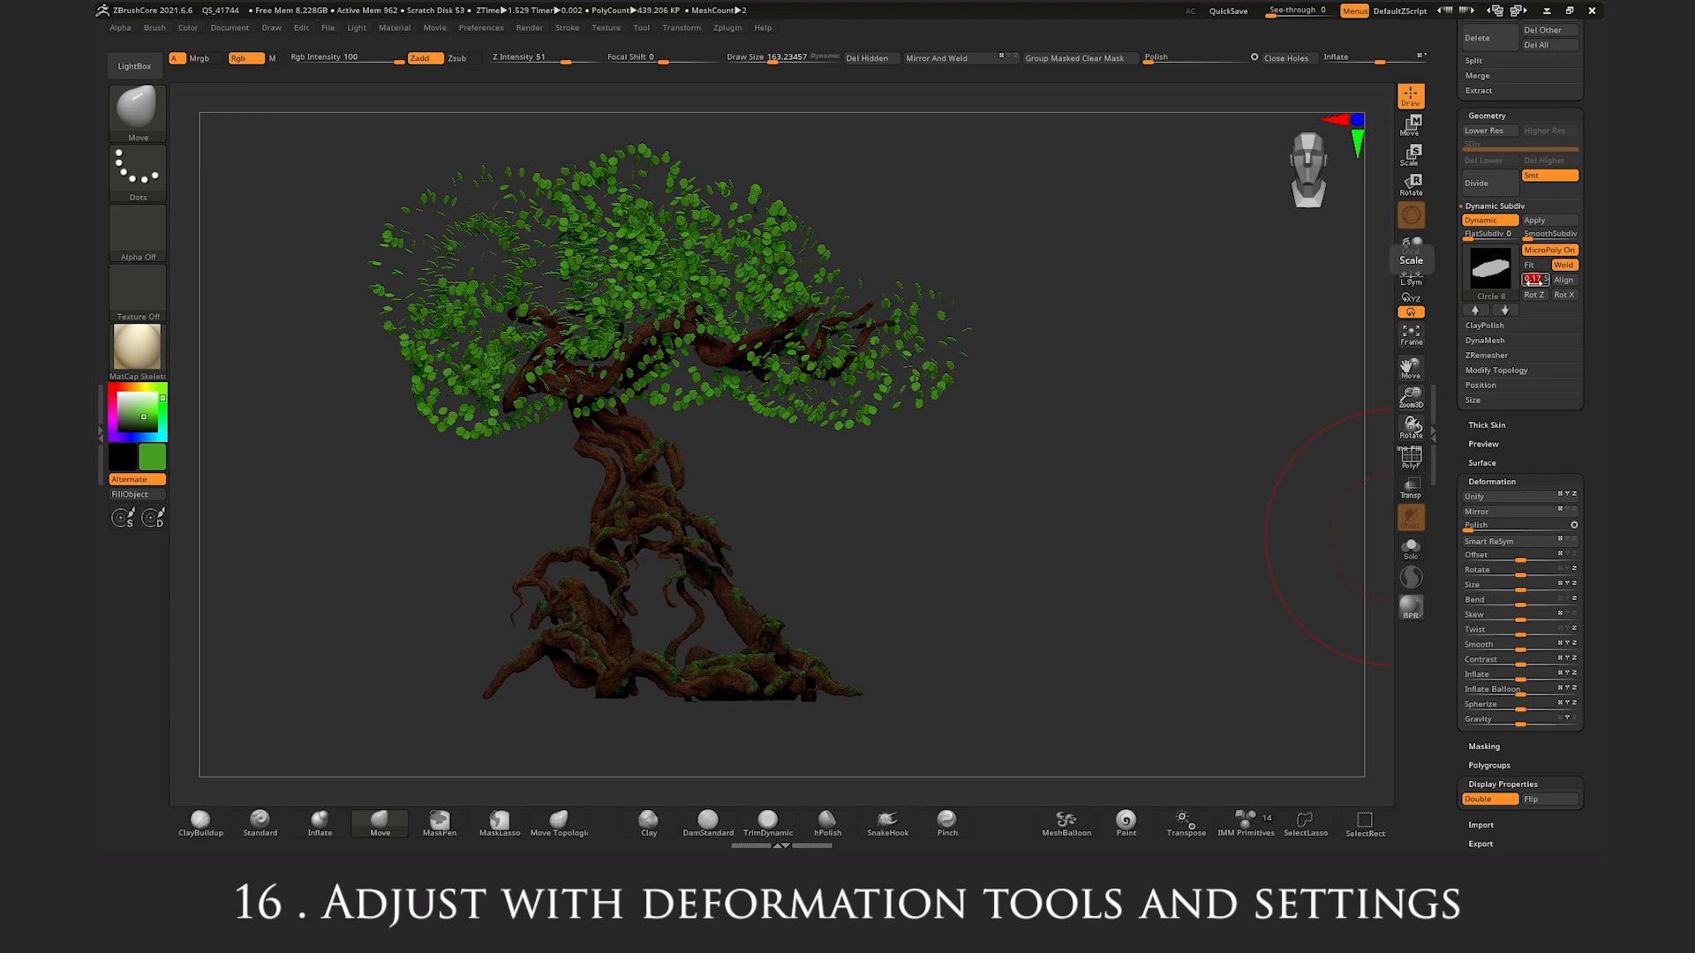
click(1534, 279)
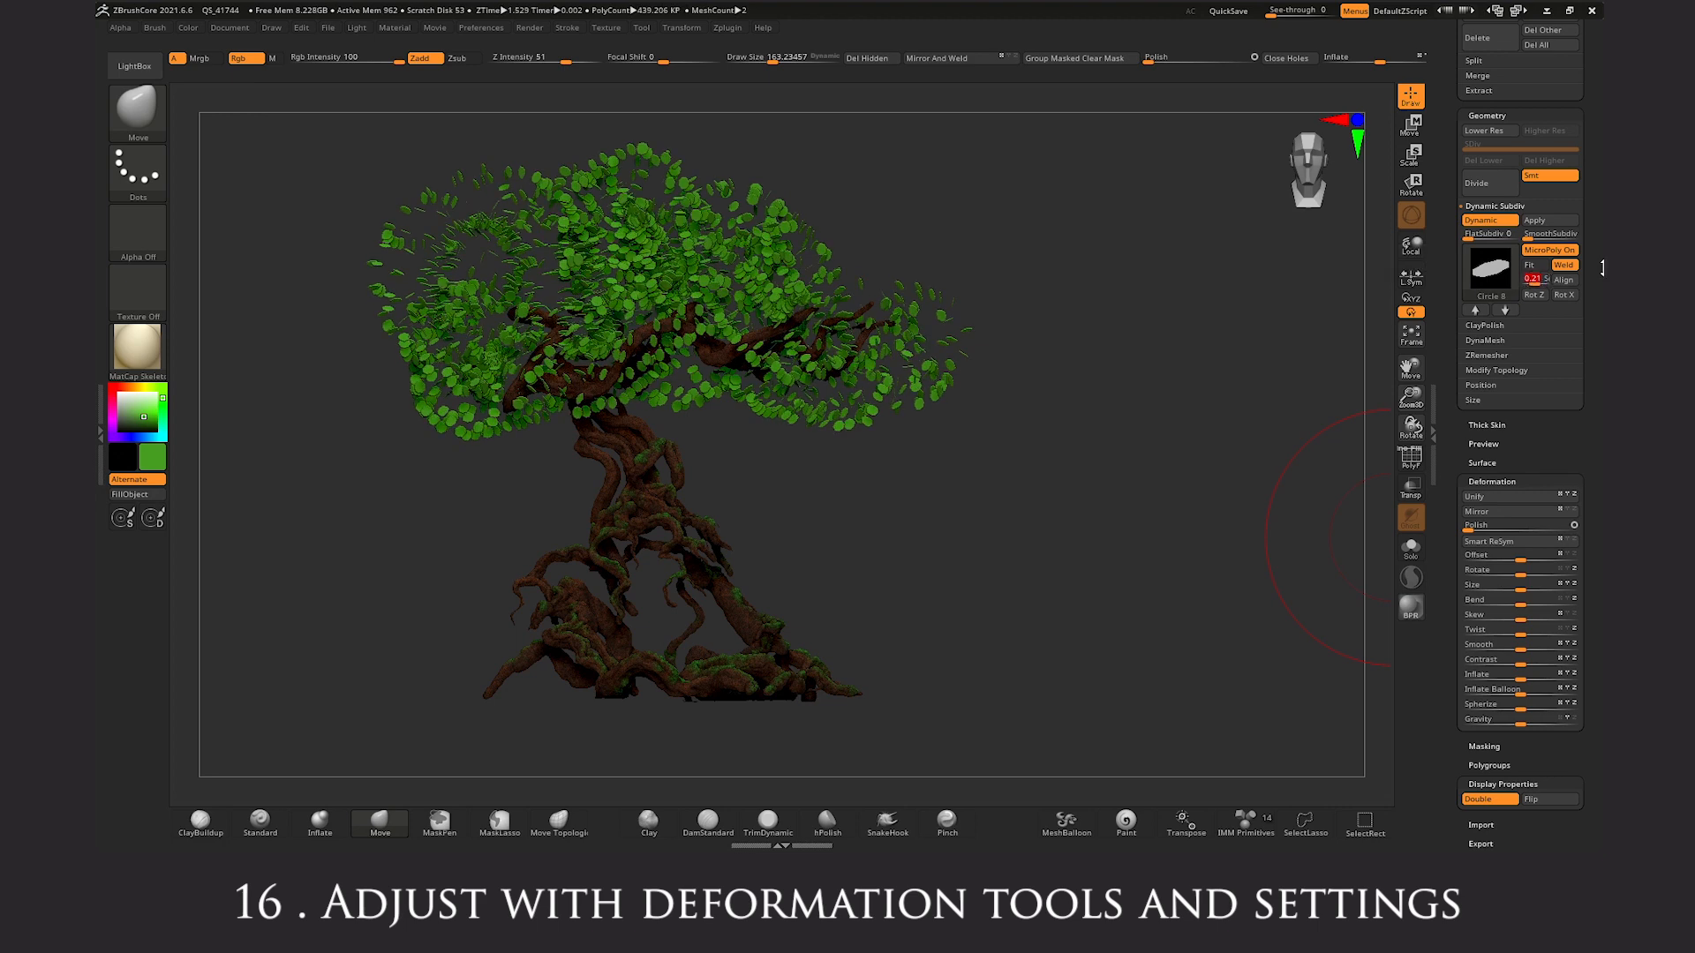
Duplicate the Leaves B subtool and rename the copy Leaves B2
scroll(1602, 267, up, 10)
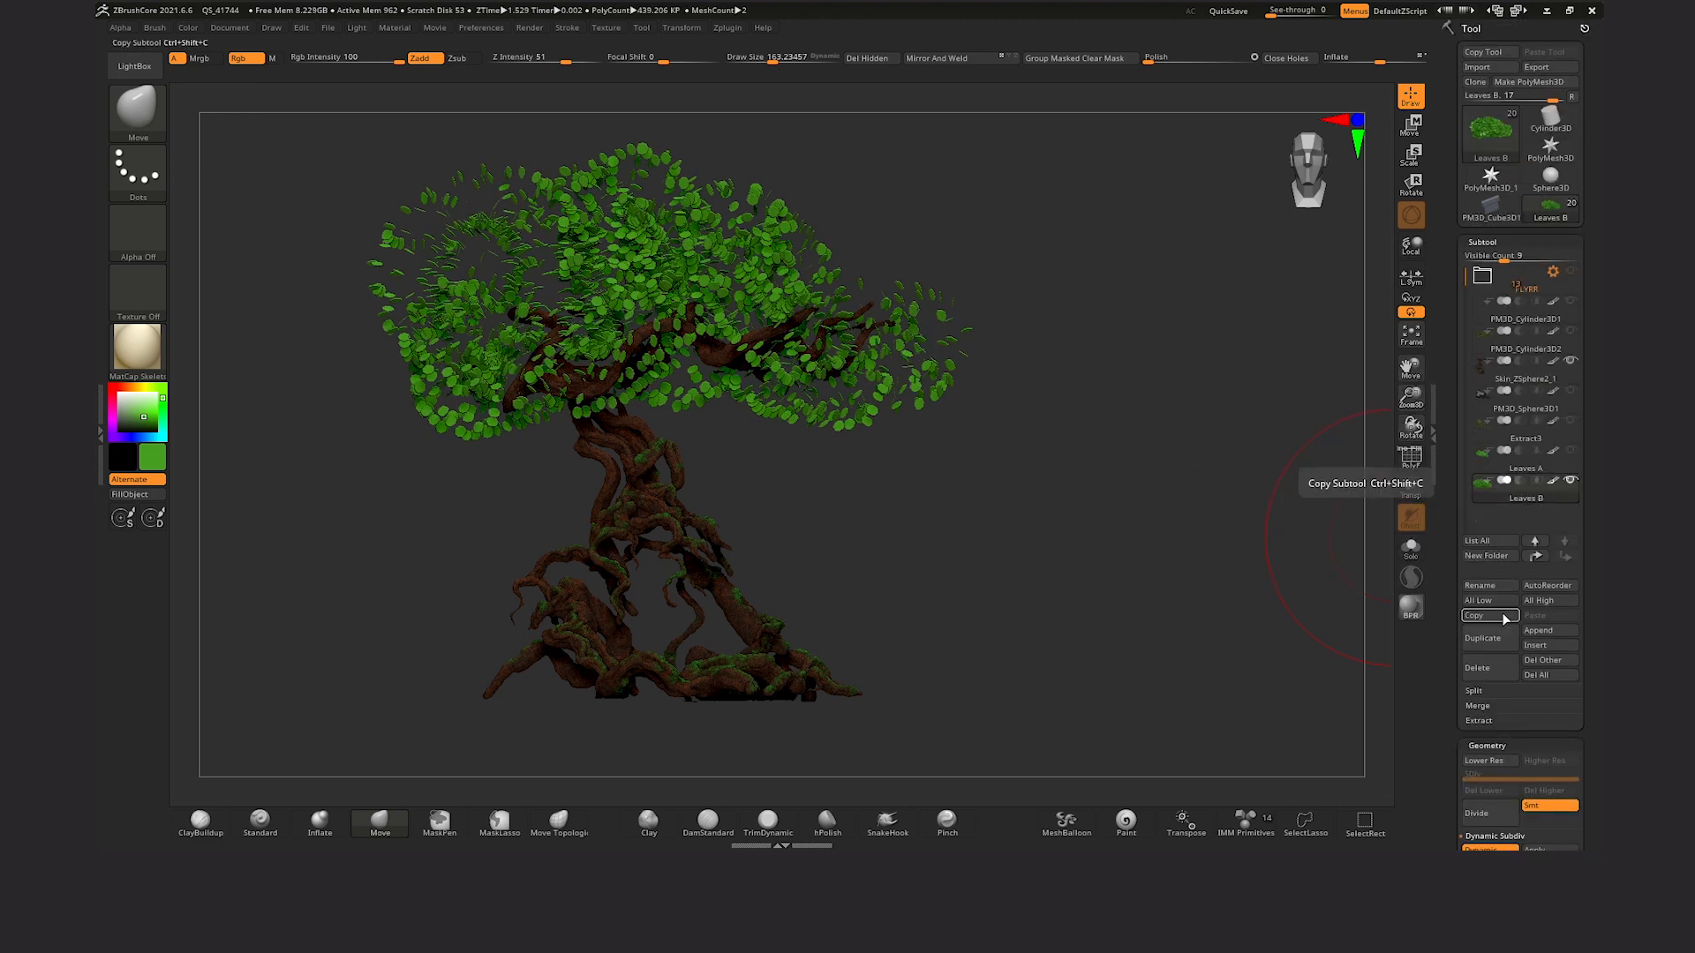
click(1490, 645)
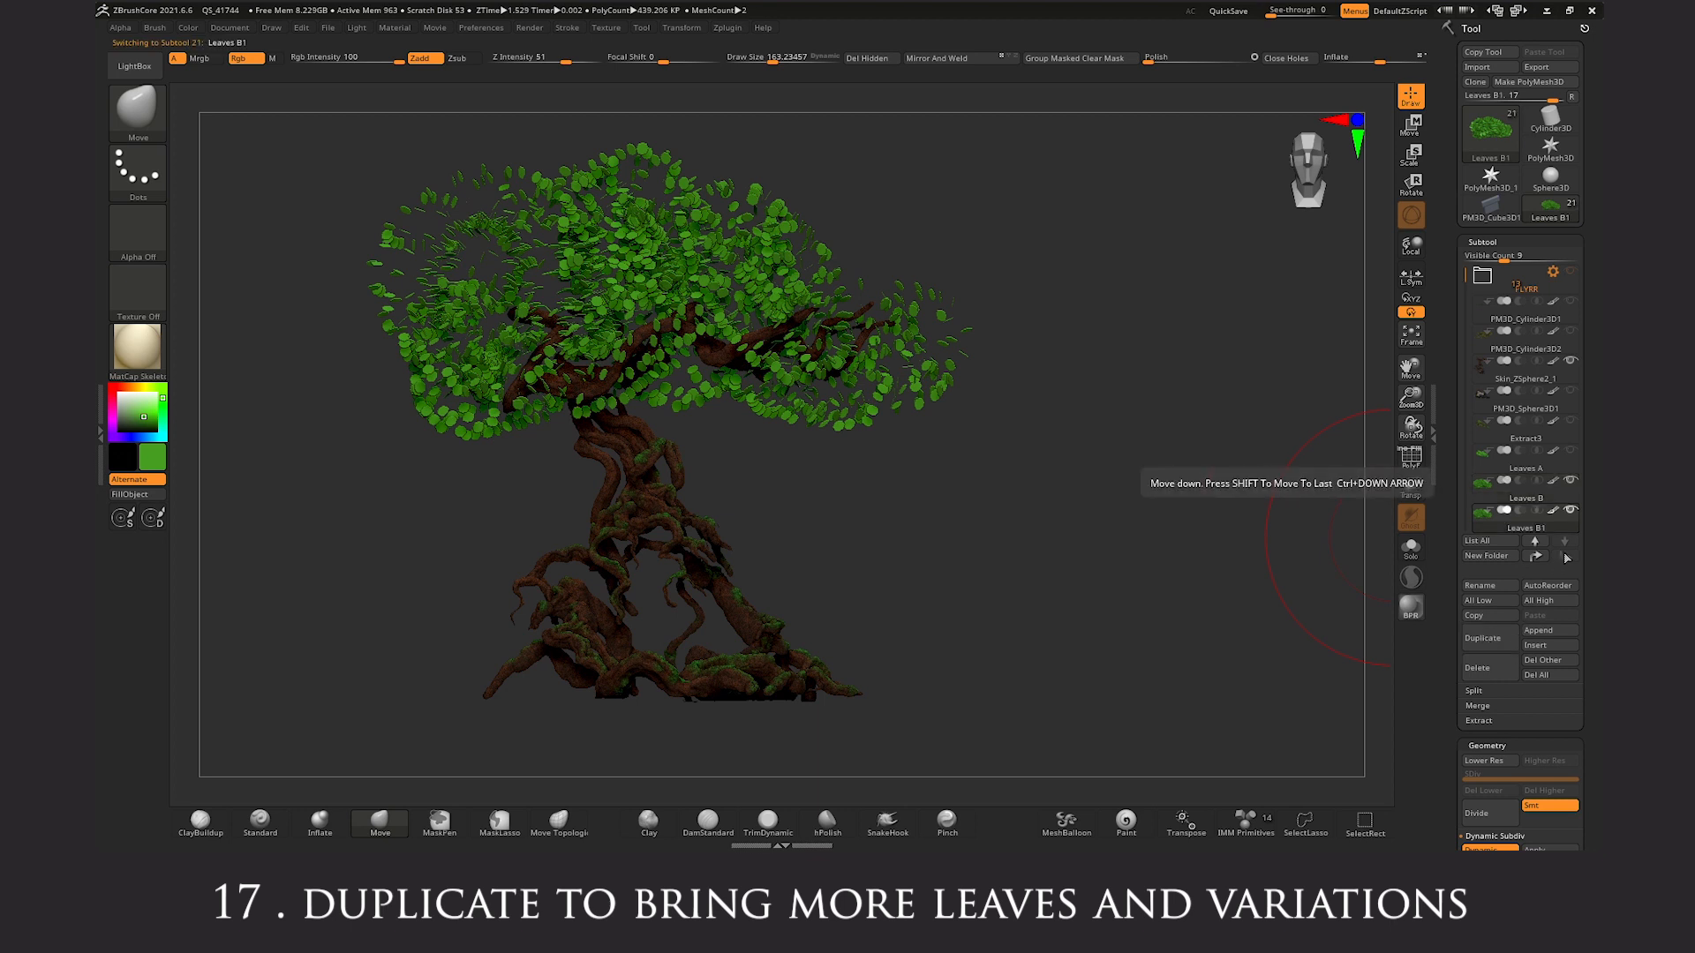
click(1510, 587)
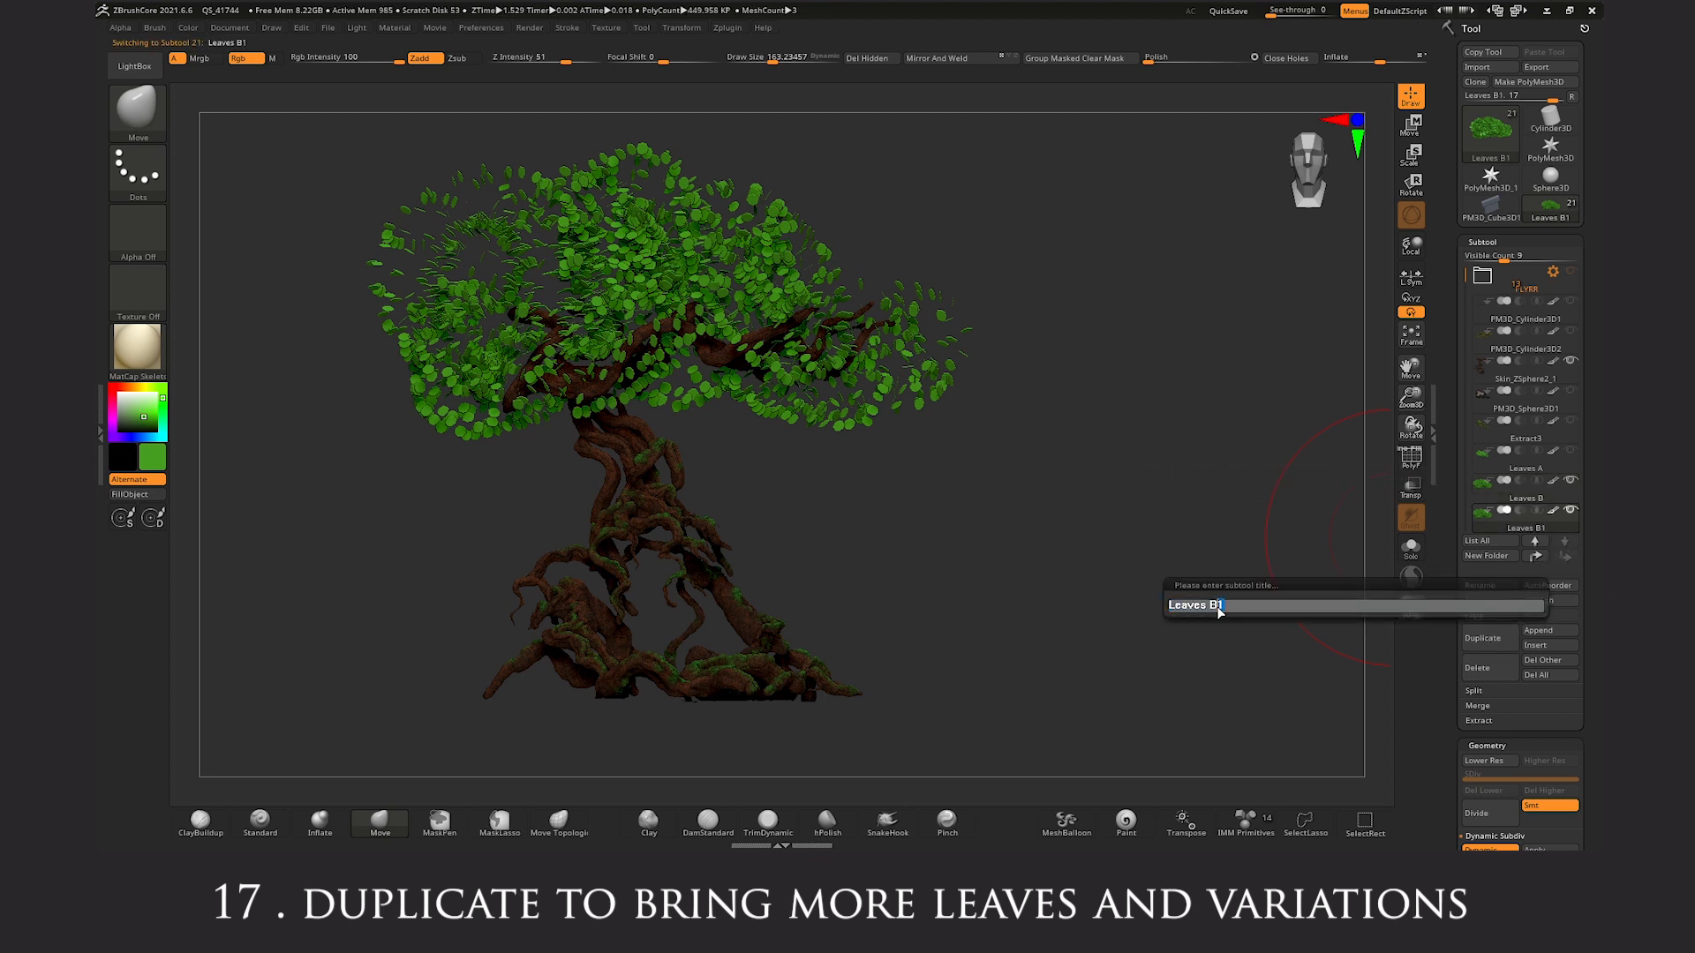
key(BackSpace)
text(2)
key(Return)
Rotate Leaves B2 around the branches with the gizmo so its leaves fill gaps in the canopy
key(r)
click(656, 153)
drag(624, 286, 657, 233)
key(q)
Alter the Leaves B2 foliage with the Deformation settings, using Inflate at -100 and Contrast at -30
key(s)
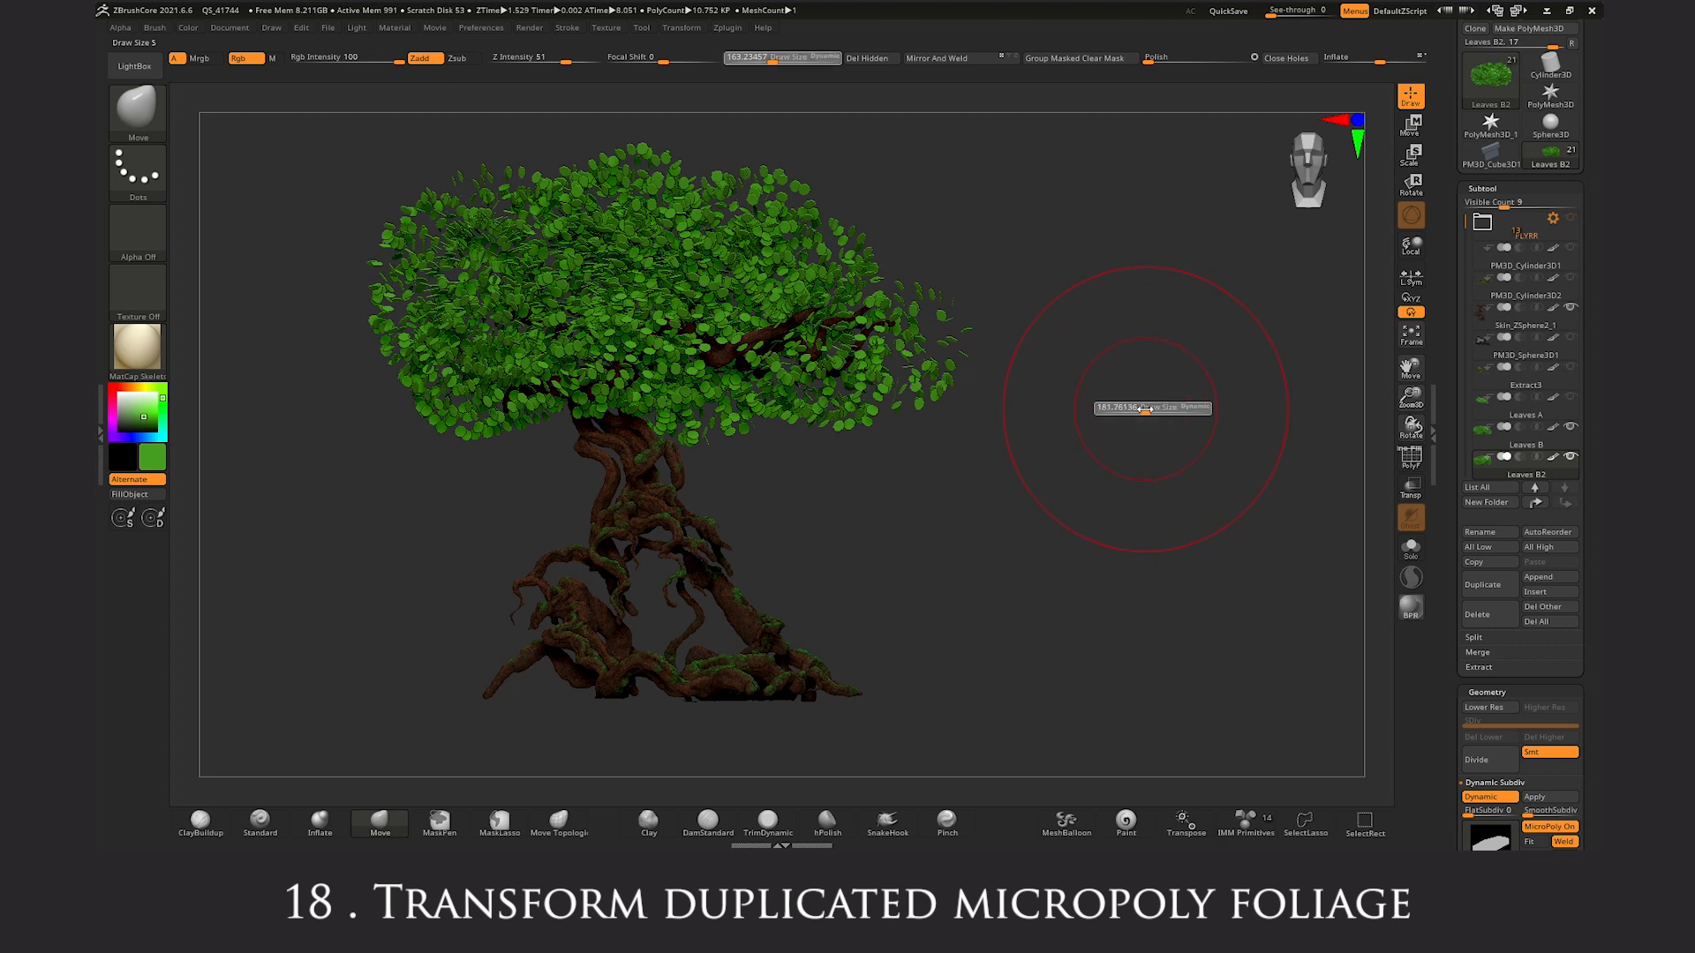
drag(825, 480, 777, 481)
drag(1594, 776, 1601, 443)
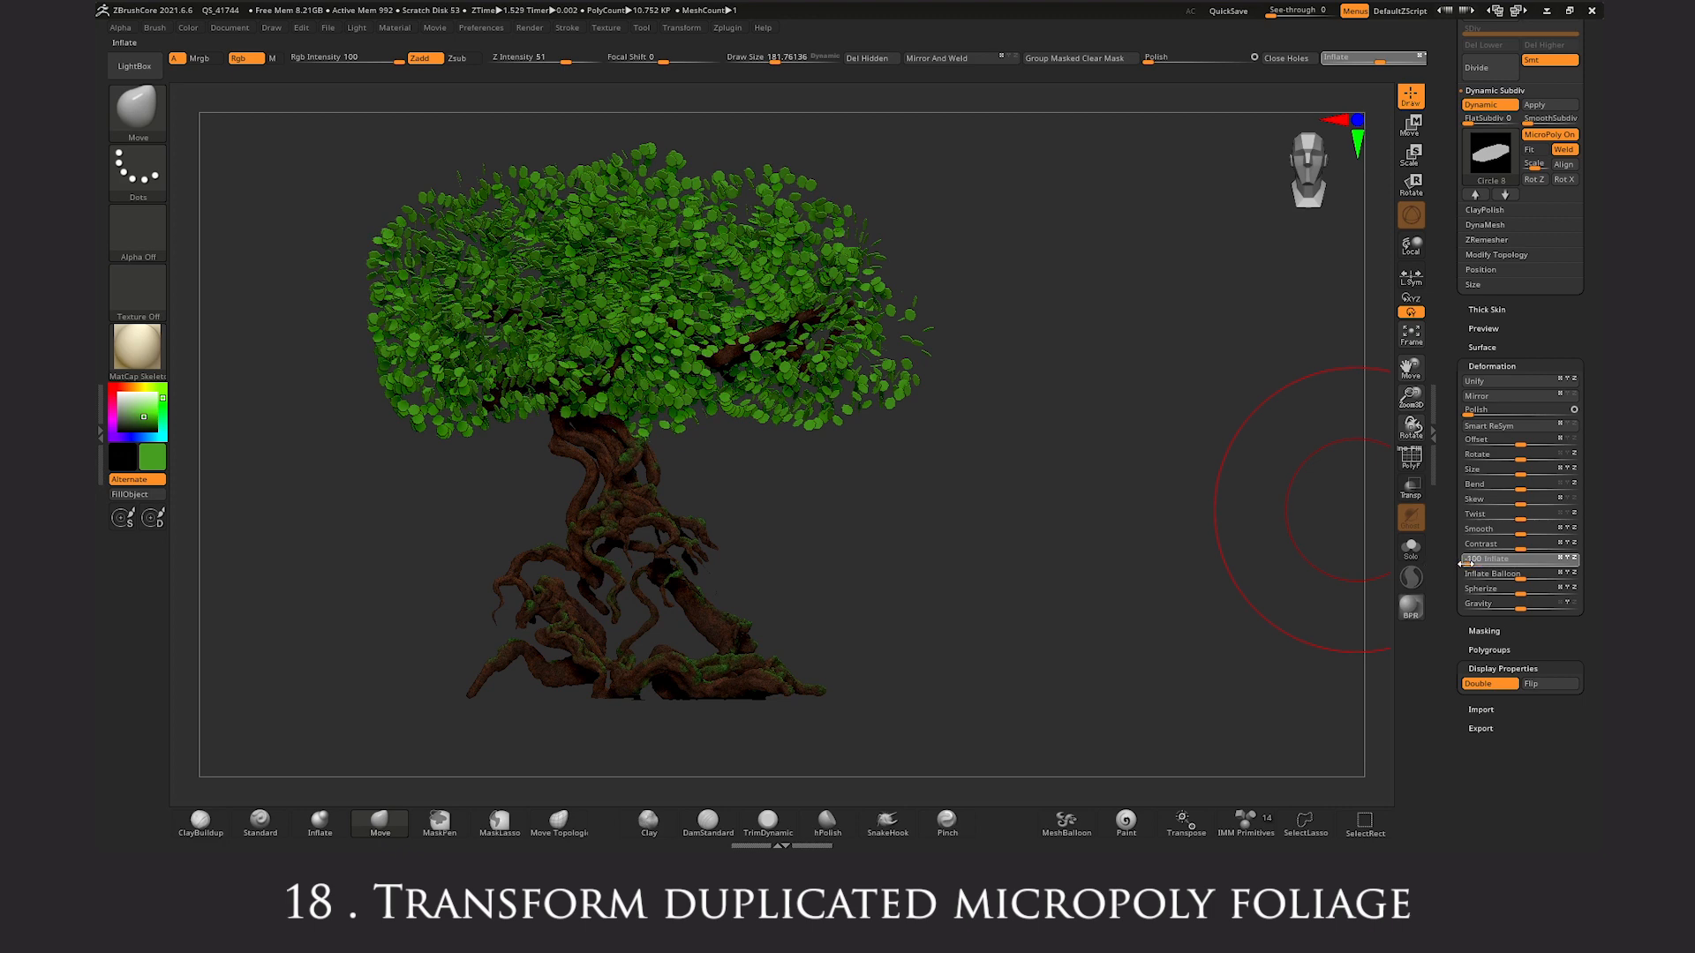
drag(1465, 563, 1503, 558)
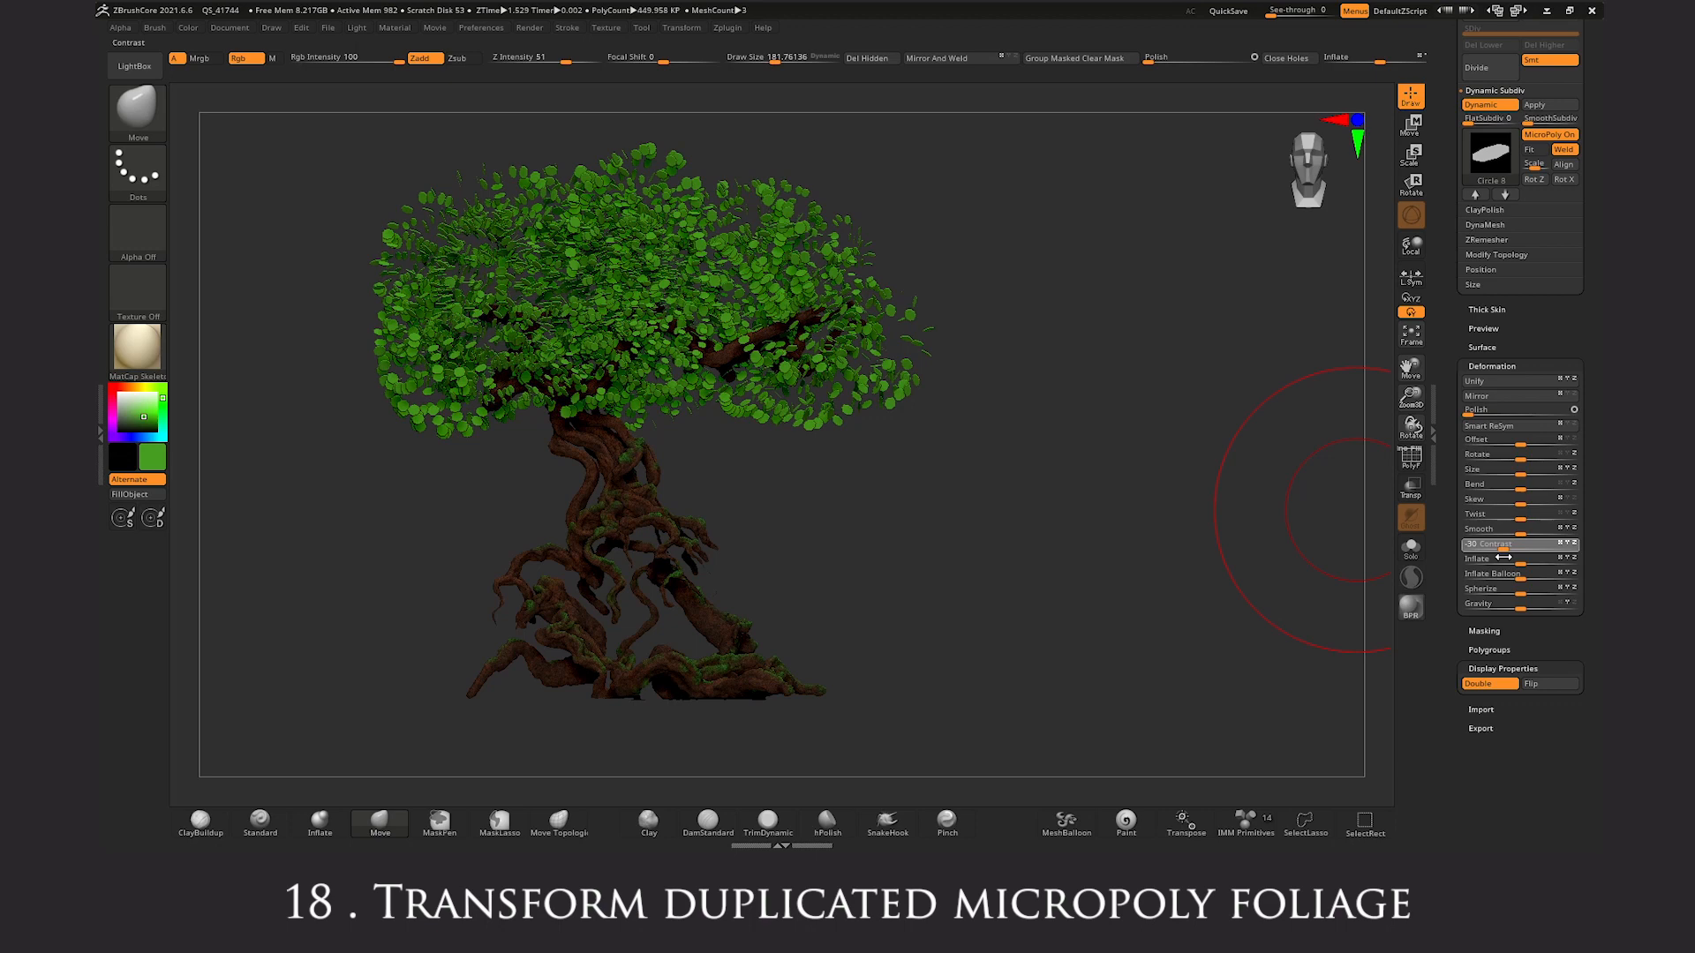
Rotate Leaves B2 again to vary its leaf directions from the original foliage
click(1418, 188)
drag(579, 274, 585, 268)
key(q)
Reshape the outer edges on both sides of the Leaves B2 canopy with the Move brush
drag(320, 381, 351, 362)
drag(356, 279, 337, 286)
drag(891, 309, 856, 309)
drag(860, 216, 816, 225)
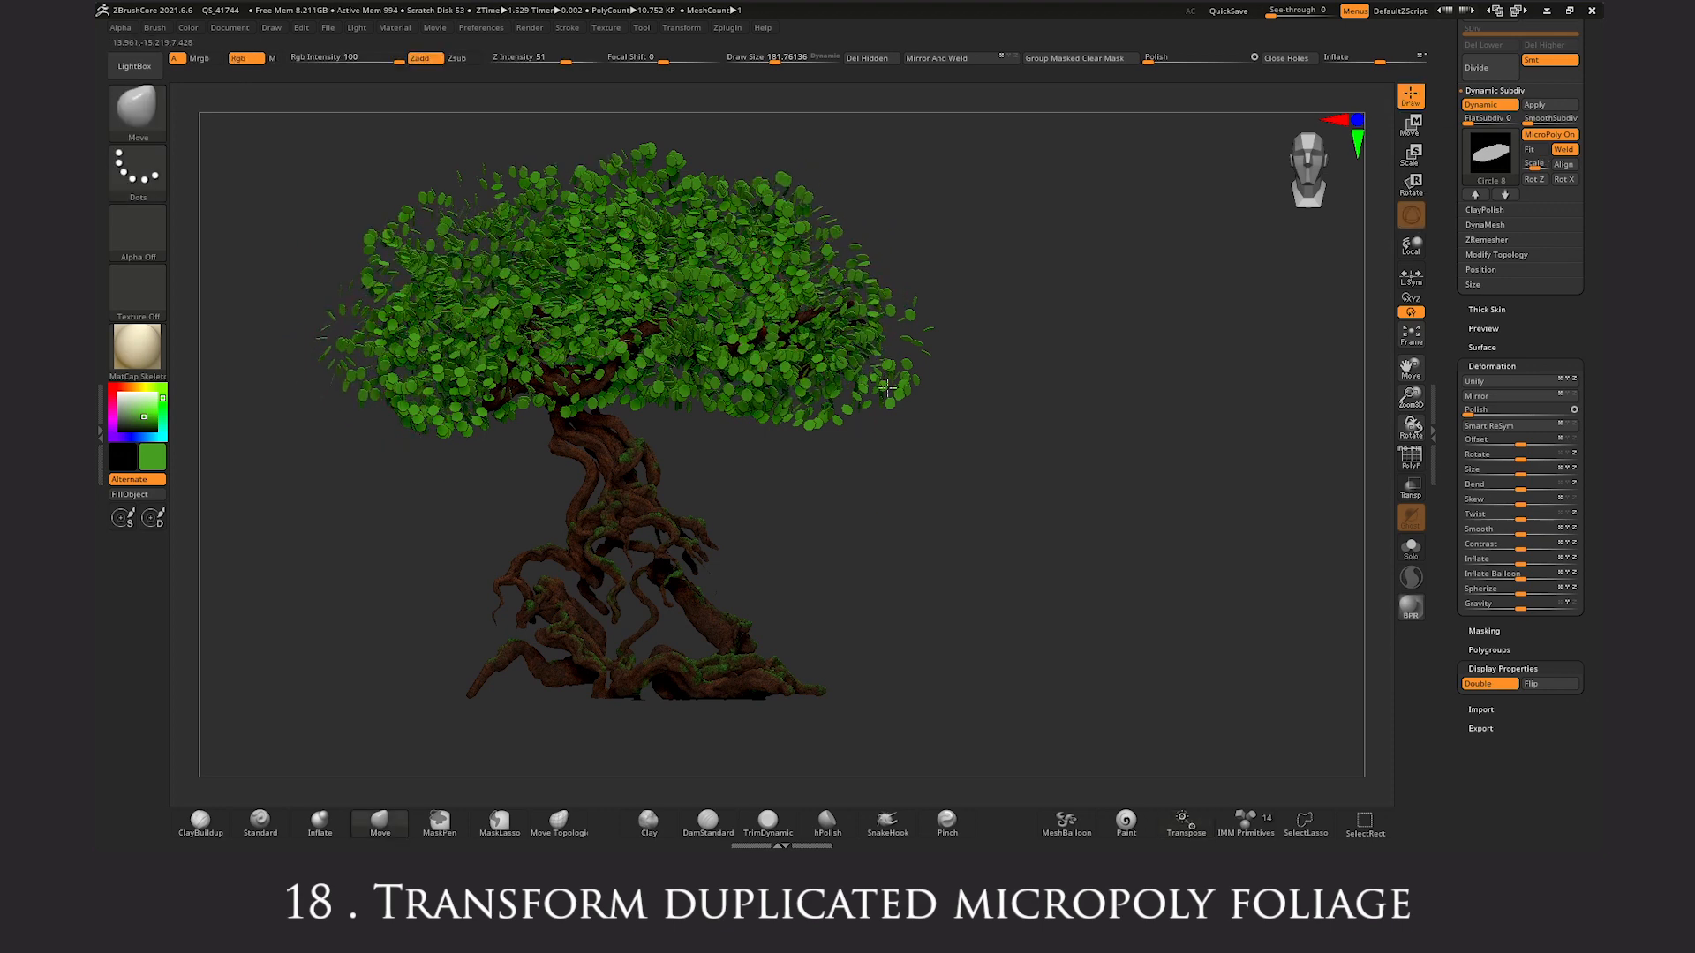
drag(958, 265, 815, 299)
drag(281, 351, 316, 351)
Select Leaves B and reshape its crown with the Move brush at draw sizes of about 99 and 157
drag(1595, 371, 1597, 636)
click(1571, 499)
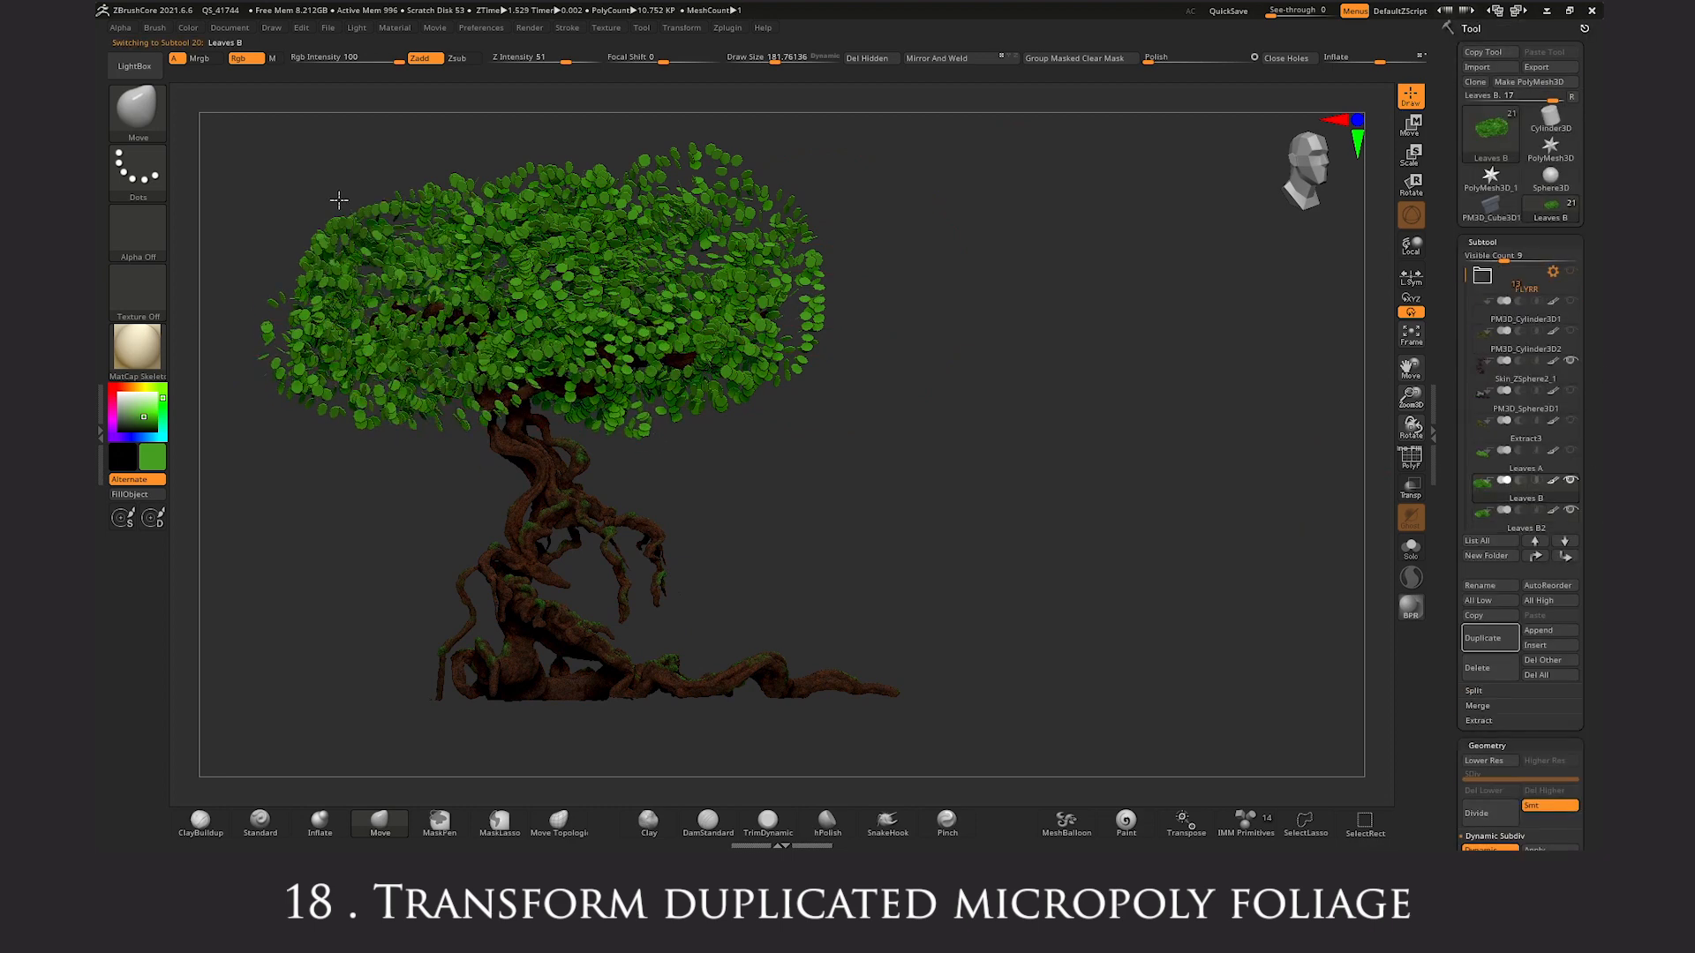
key(s)
drag(1173, 437, 1151, 435)
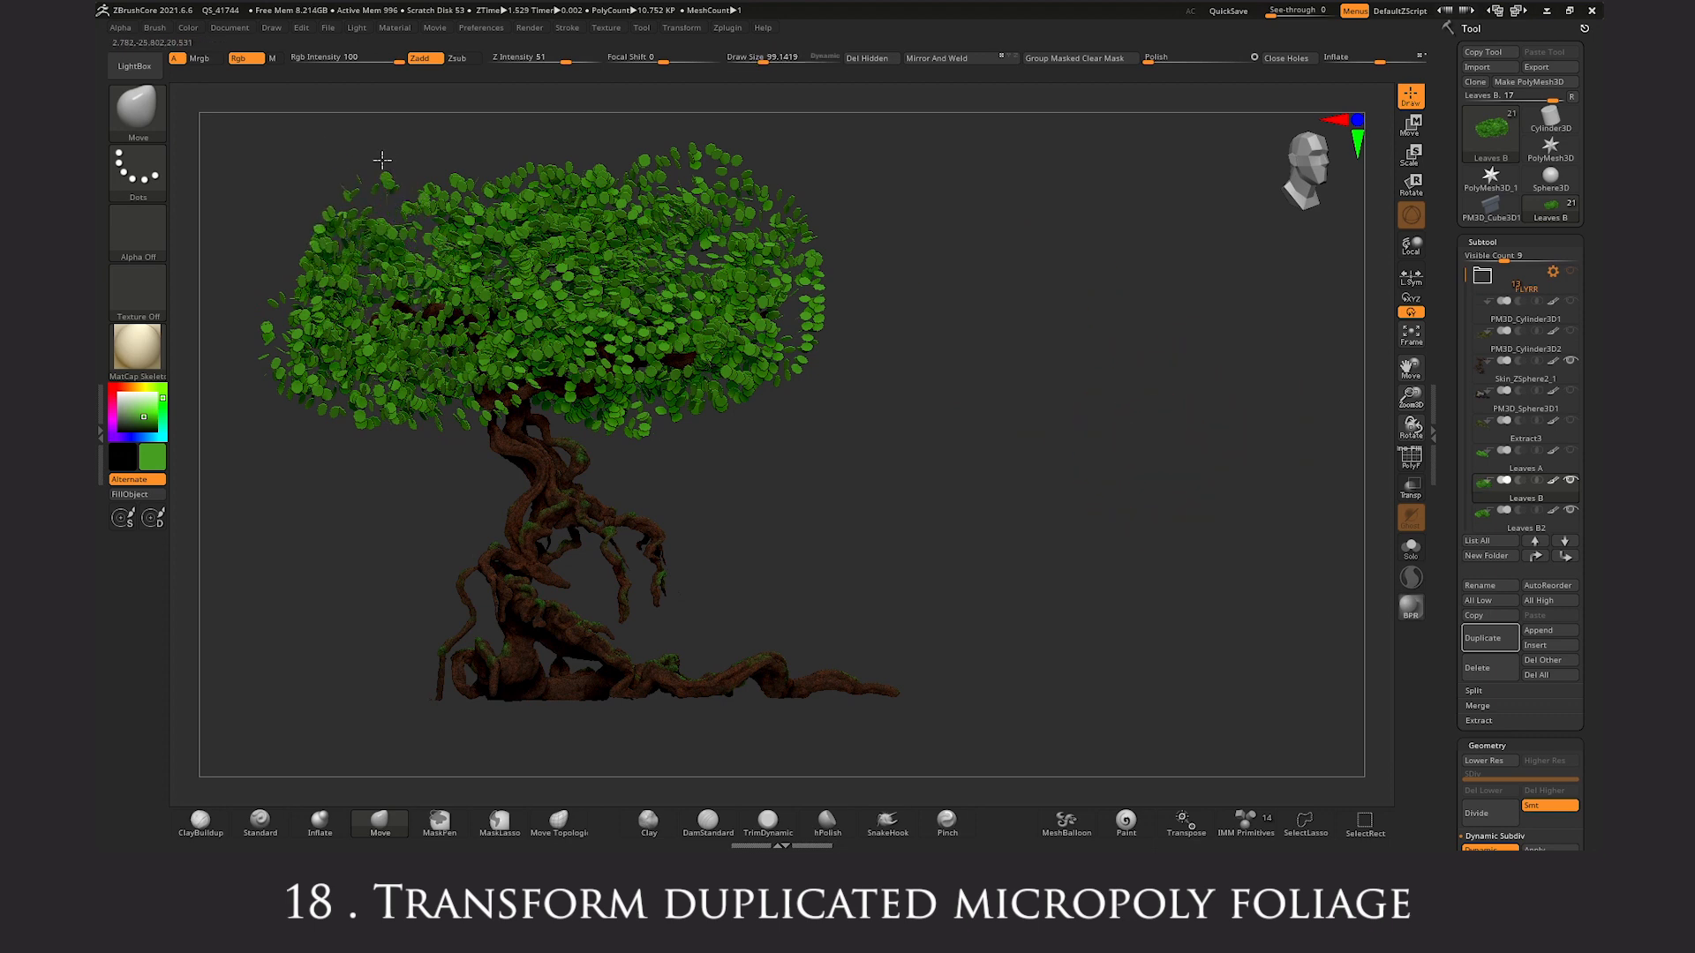
drag(694, 198, 730, 242)
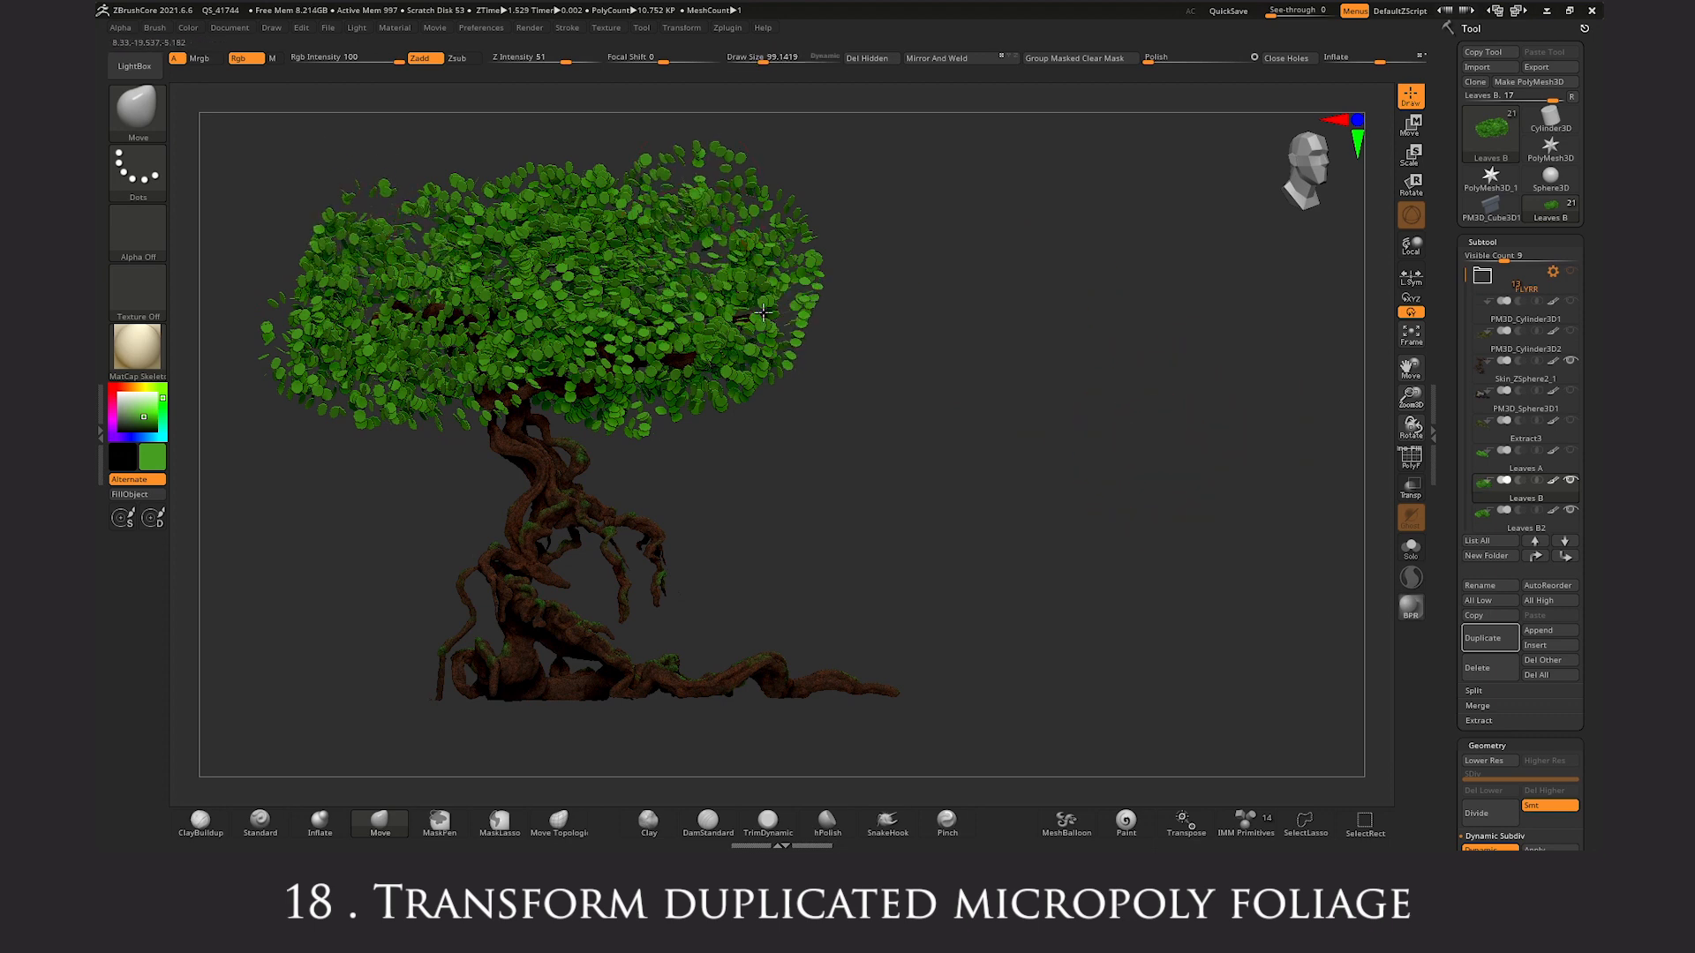
drag(849, 422, 983, 428)
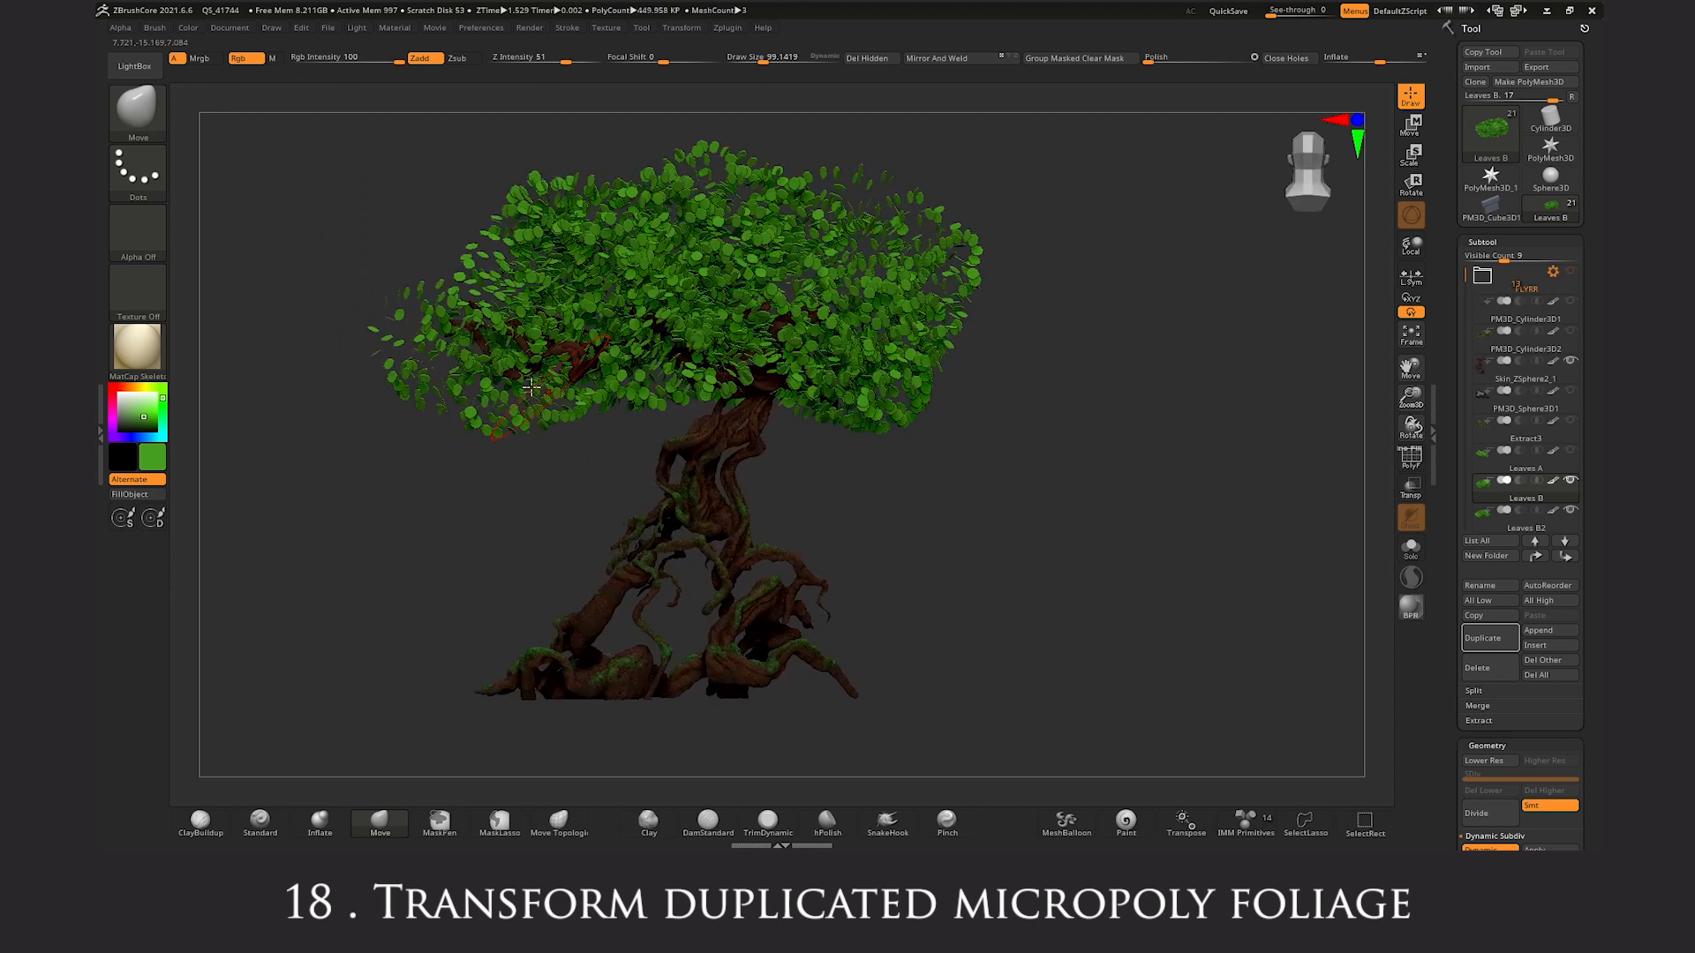
key(s)
drag(1006, 487, 1022, 487)
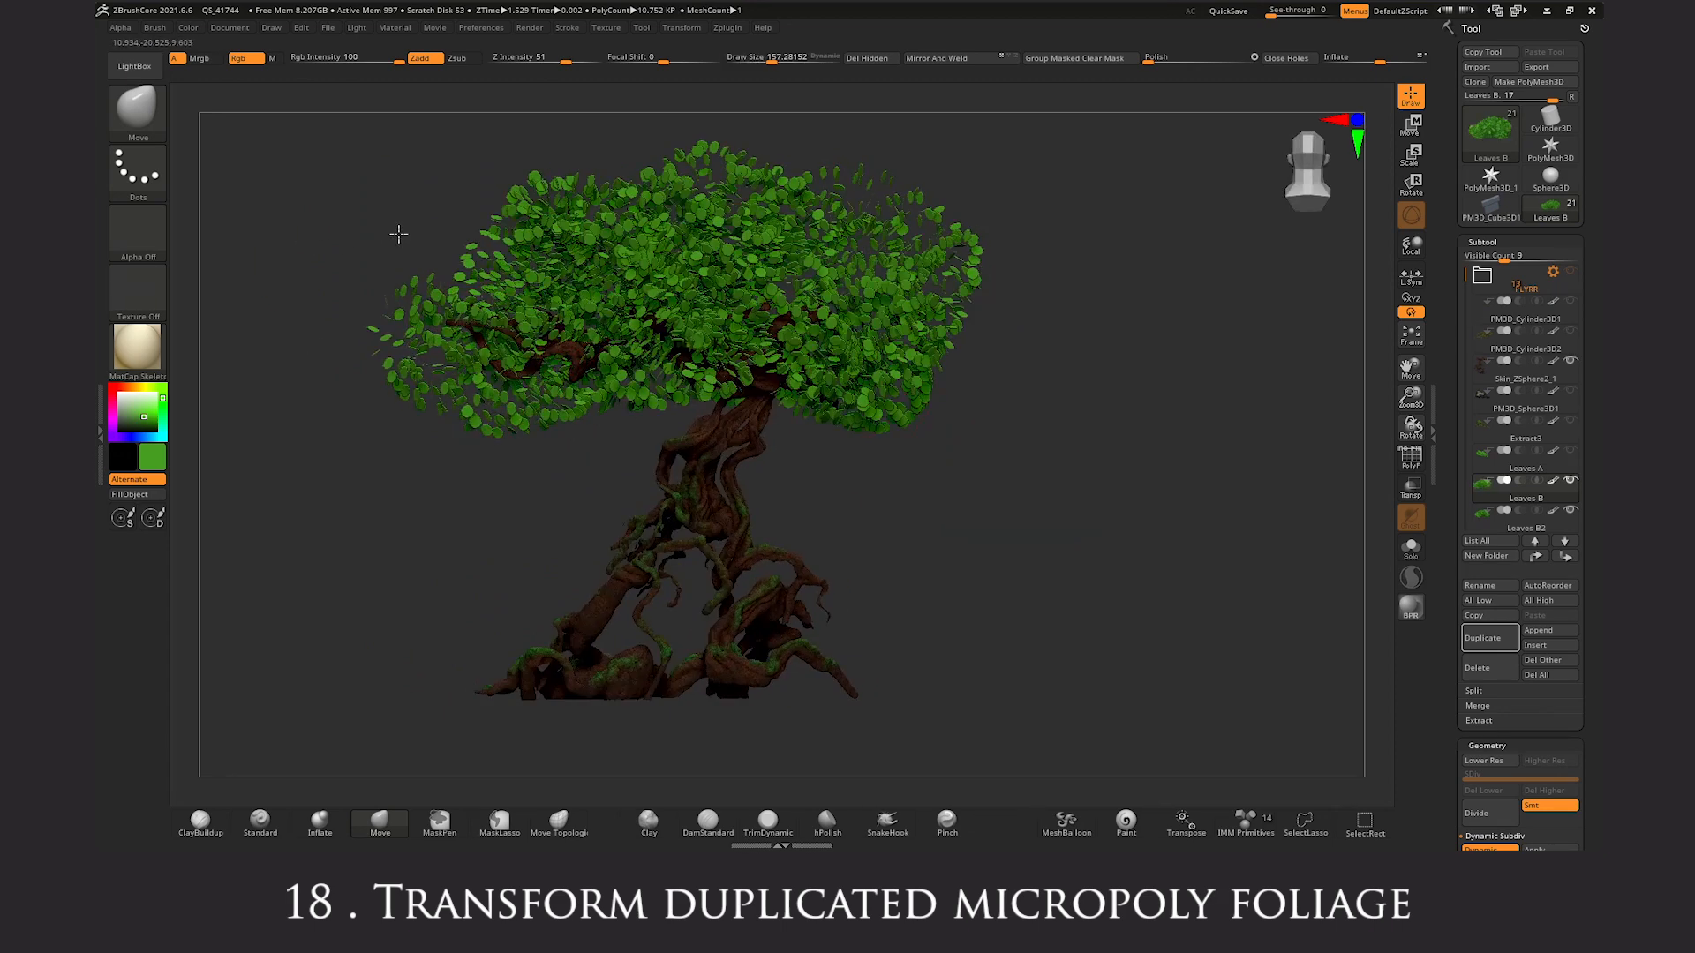
Show Leaves A to adjust its MicroPoly scale, and hide it again
scroll(1589, 599, down, 5)
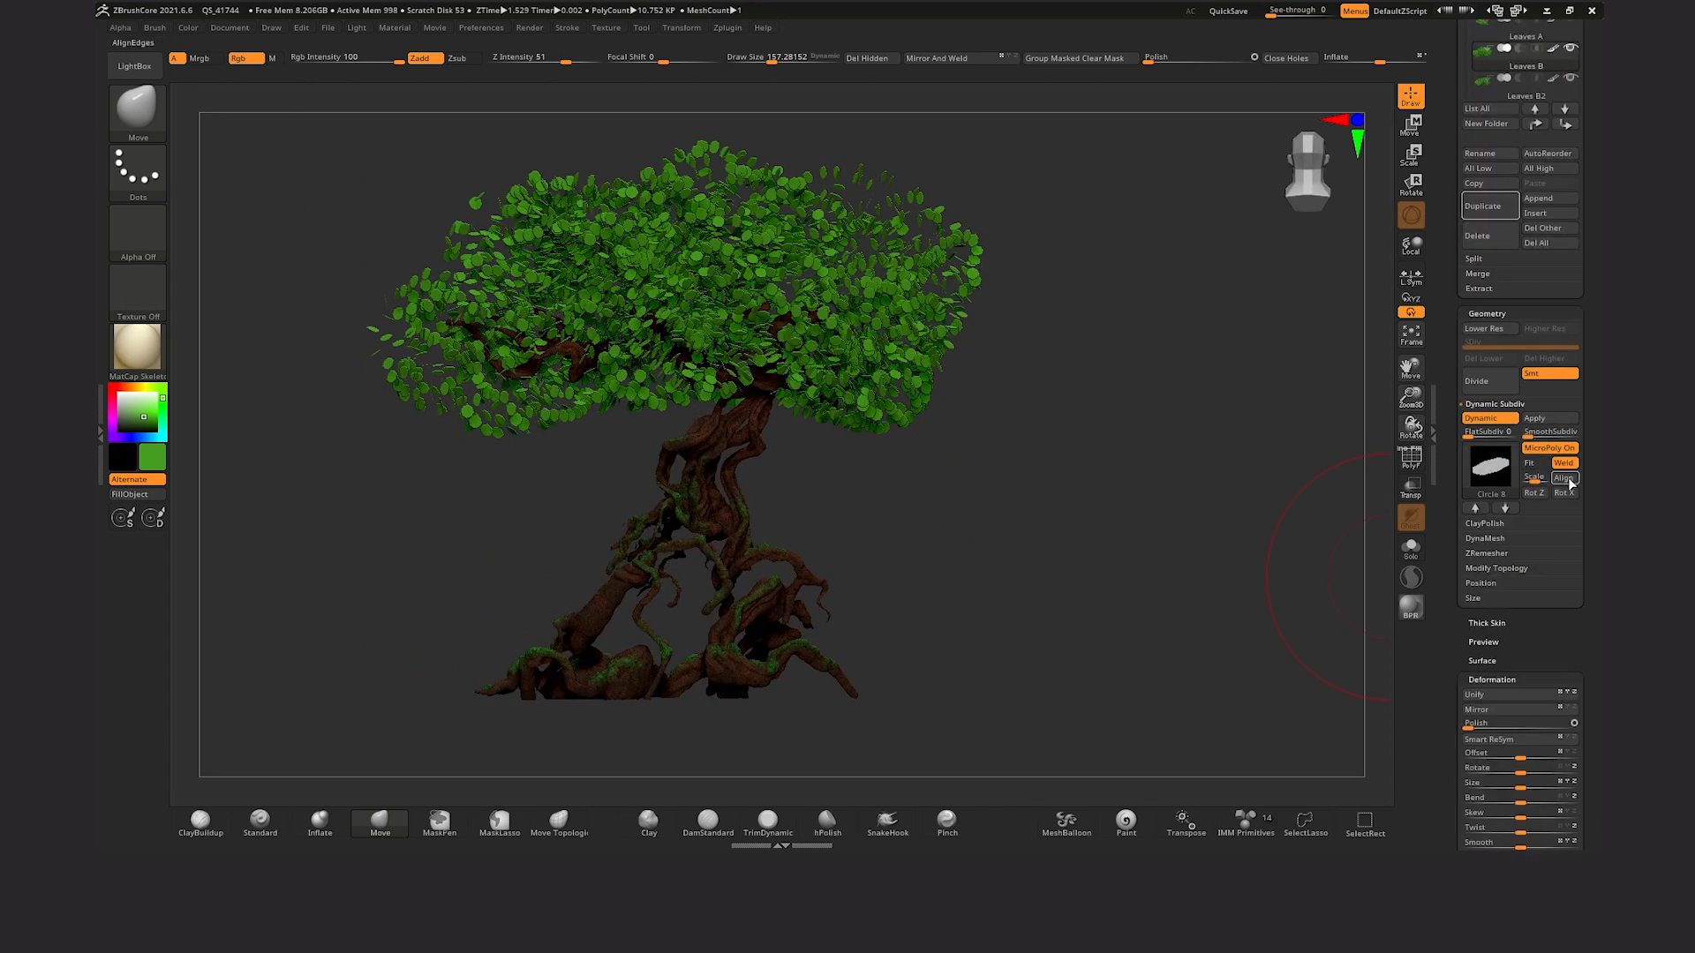
scroll(1552, 486, up, 5)
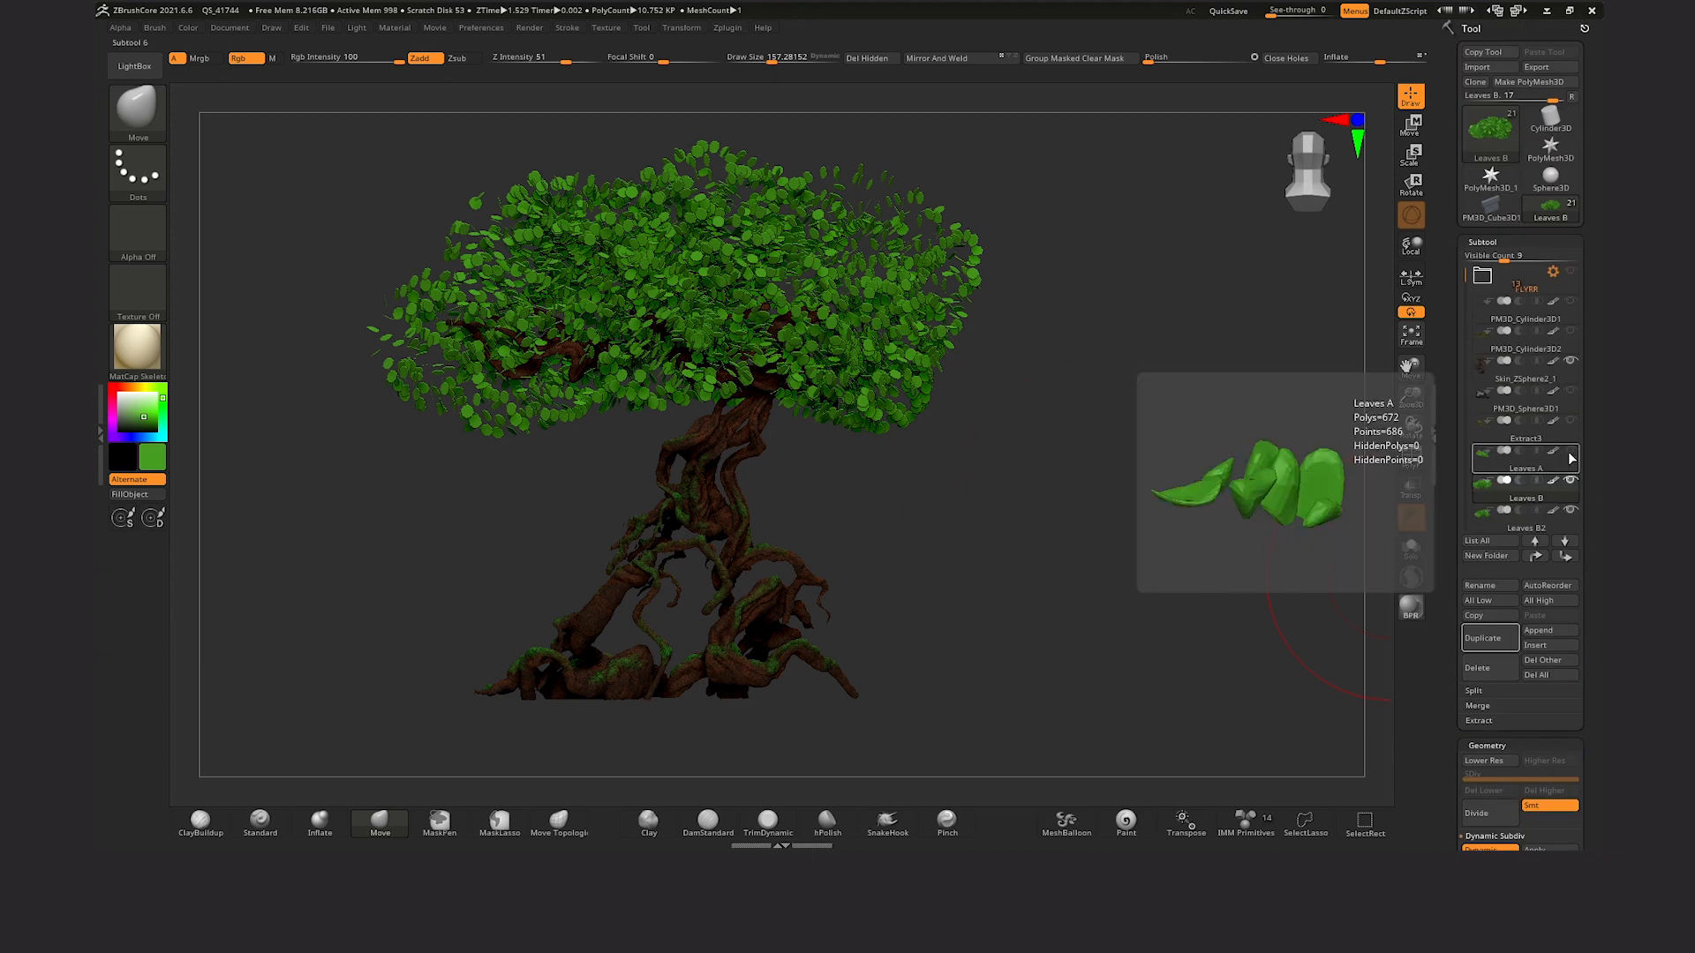
click(1571, 451)
click(1570, 458)
click(1535, 595)
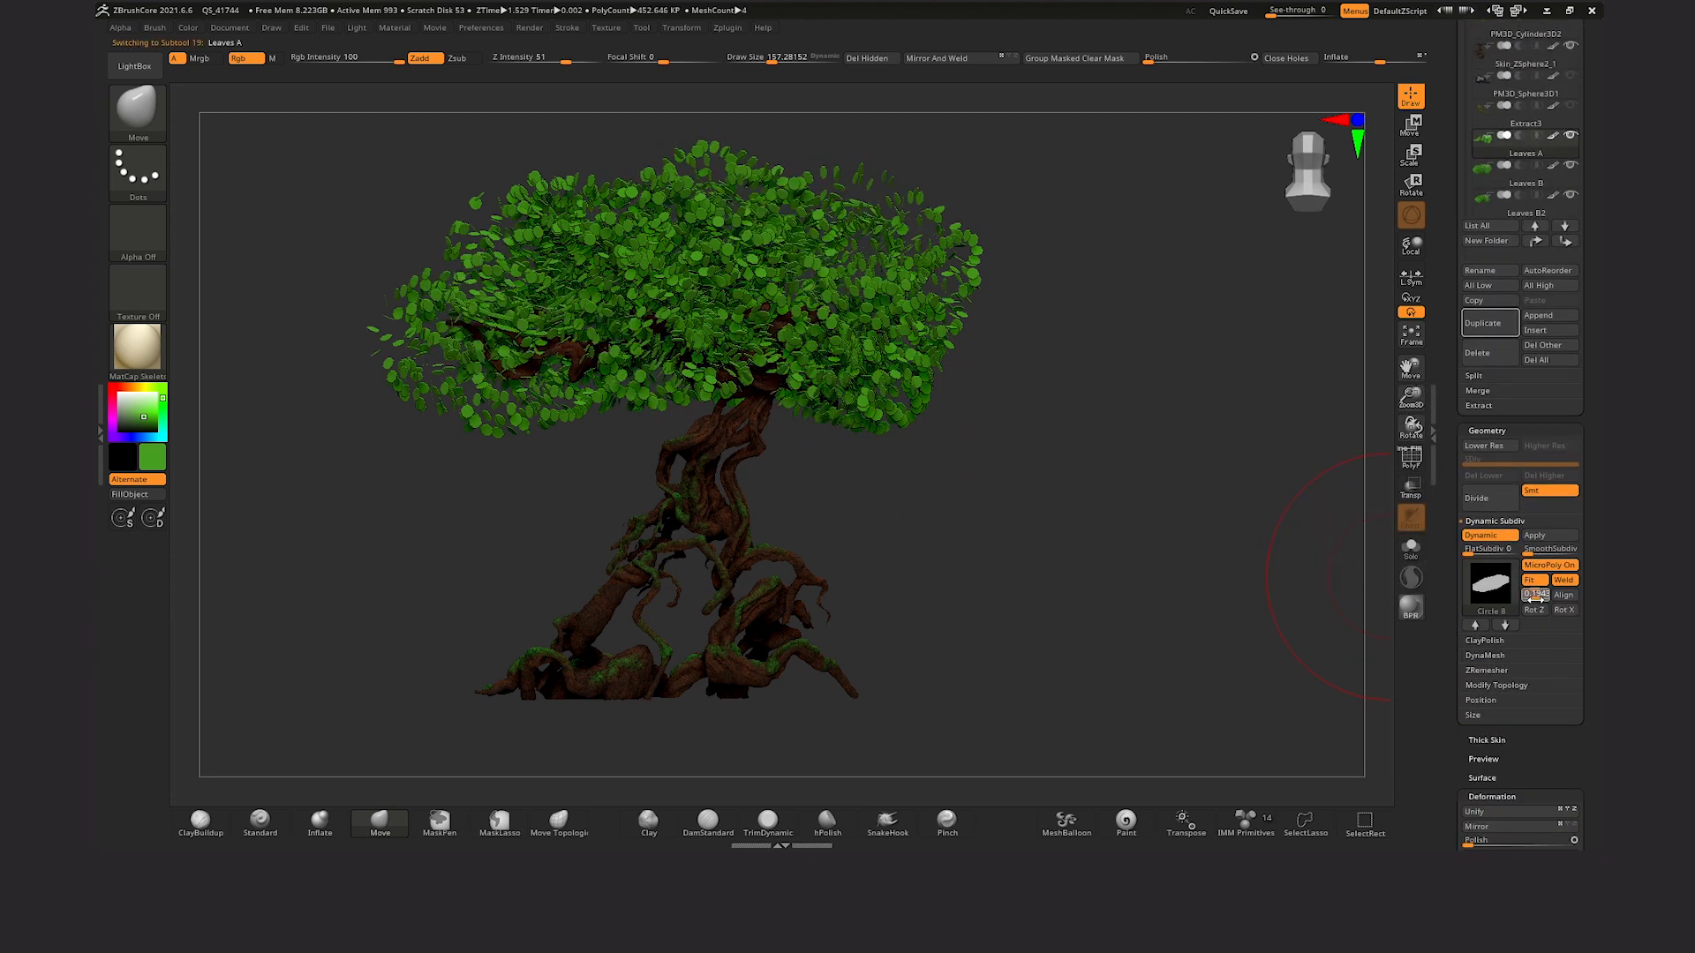
drag(1148, 562, 1235, 557)
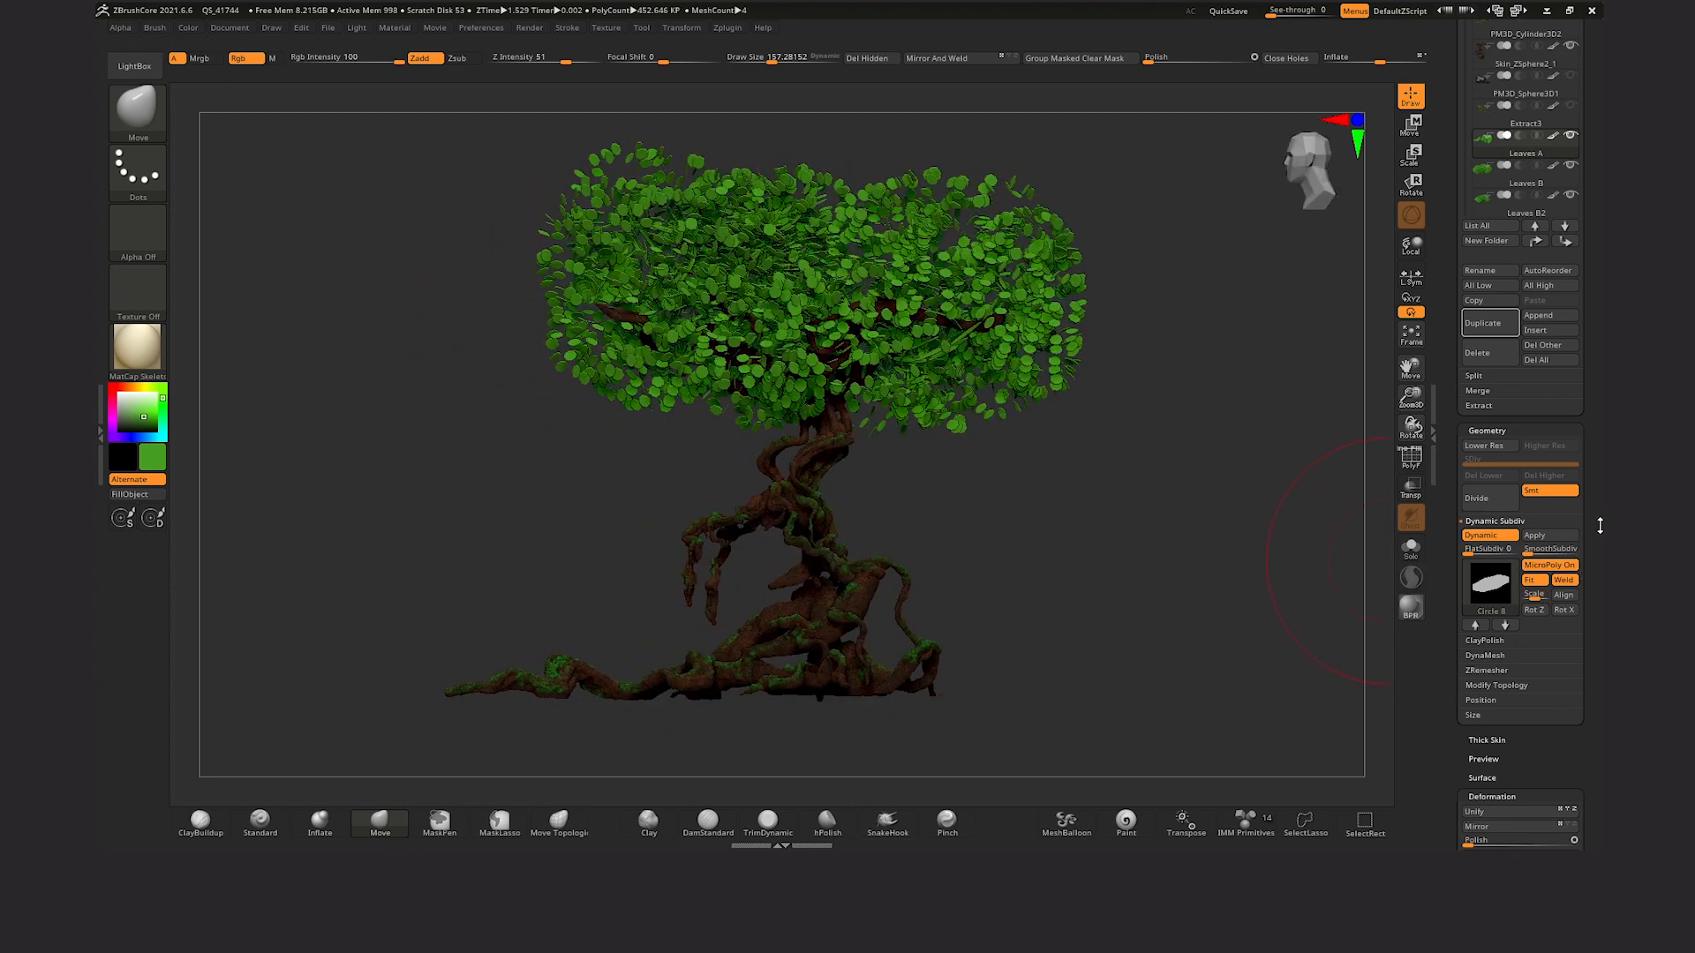
scroll(1571, 441, up, 3)
click(1568, 322)
Set SmoothSubdiv to 1 on both Leaves B and Leaves B2
scroll(1584, 482, down, 2)
drag(1528, 546, 1533, 547)
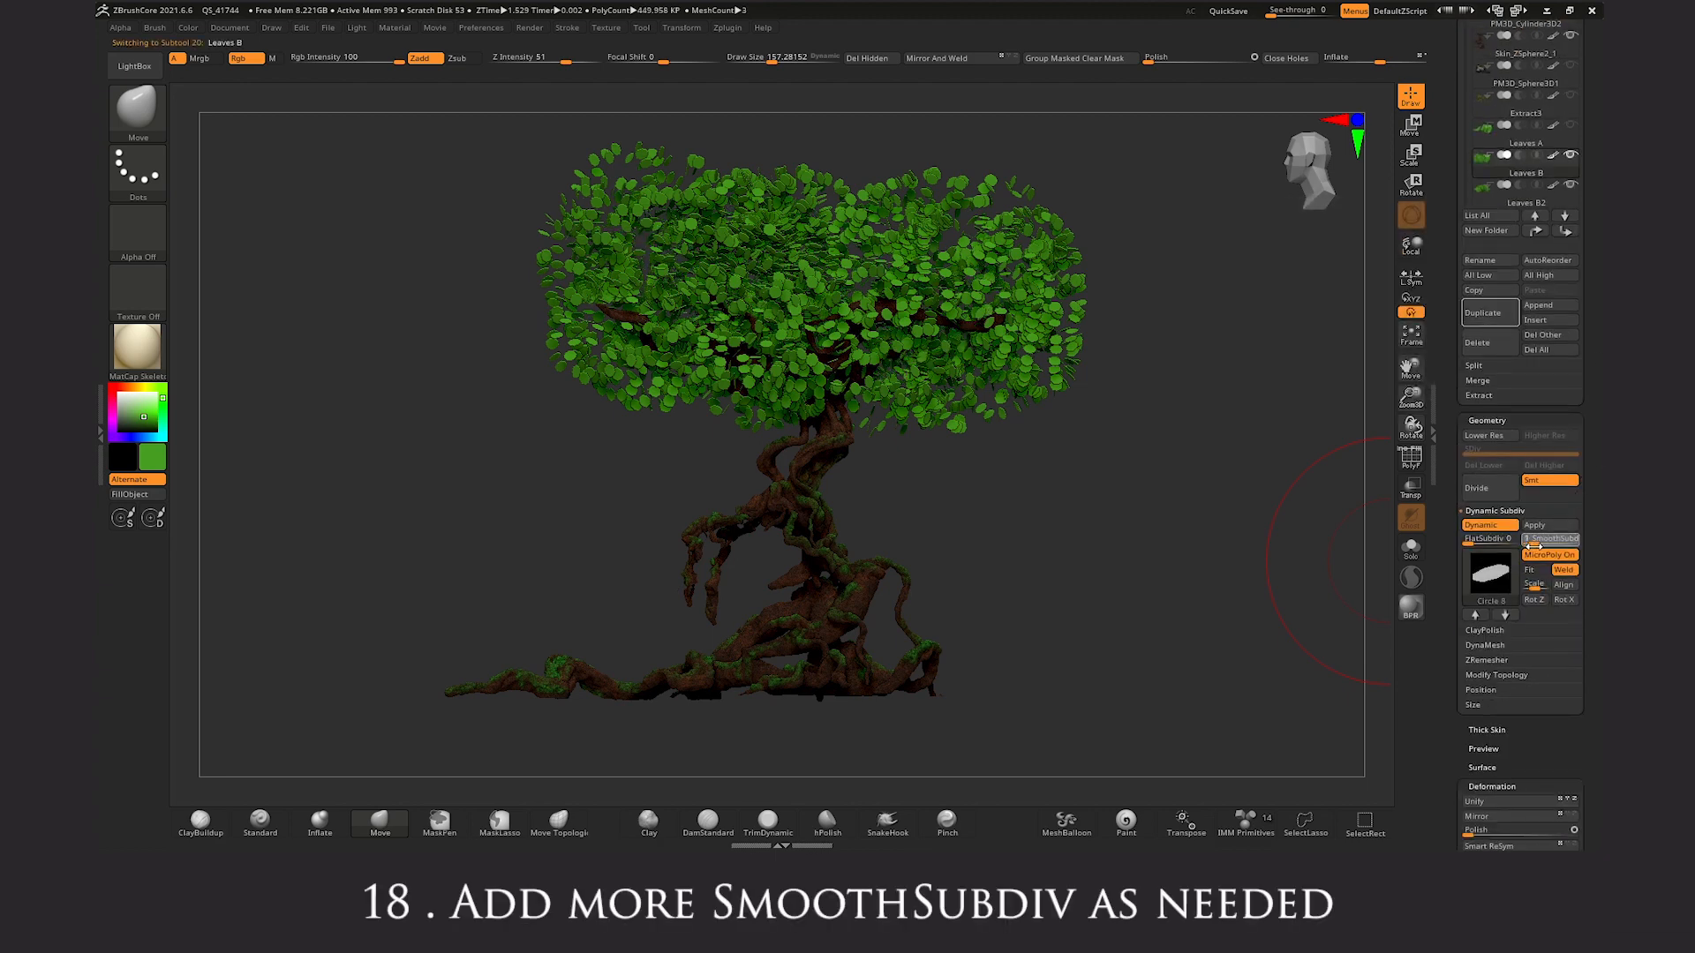
key(Down)
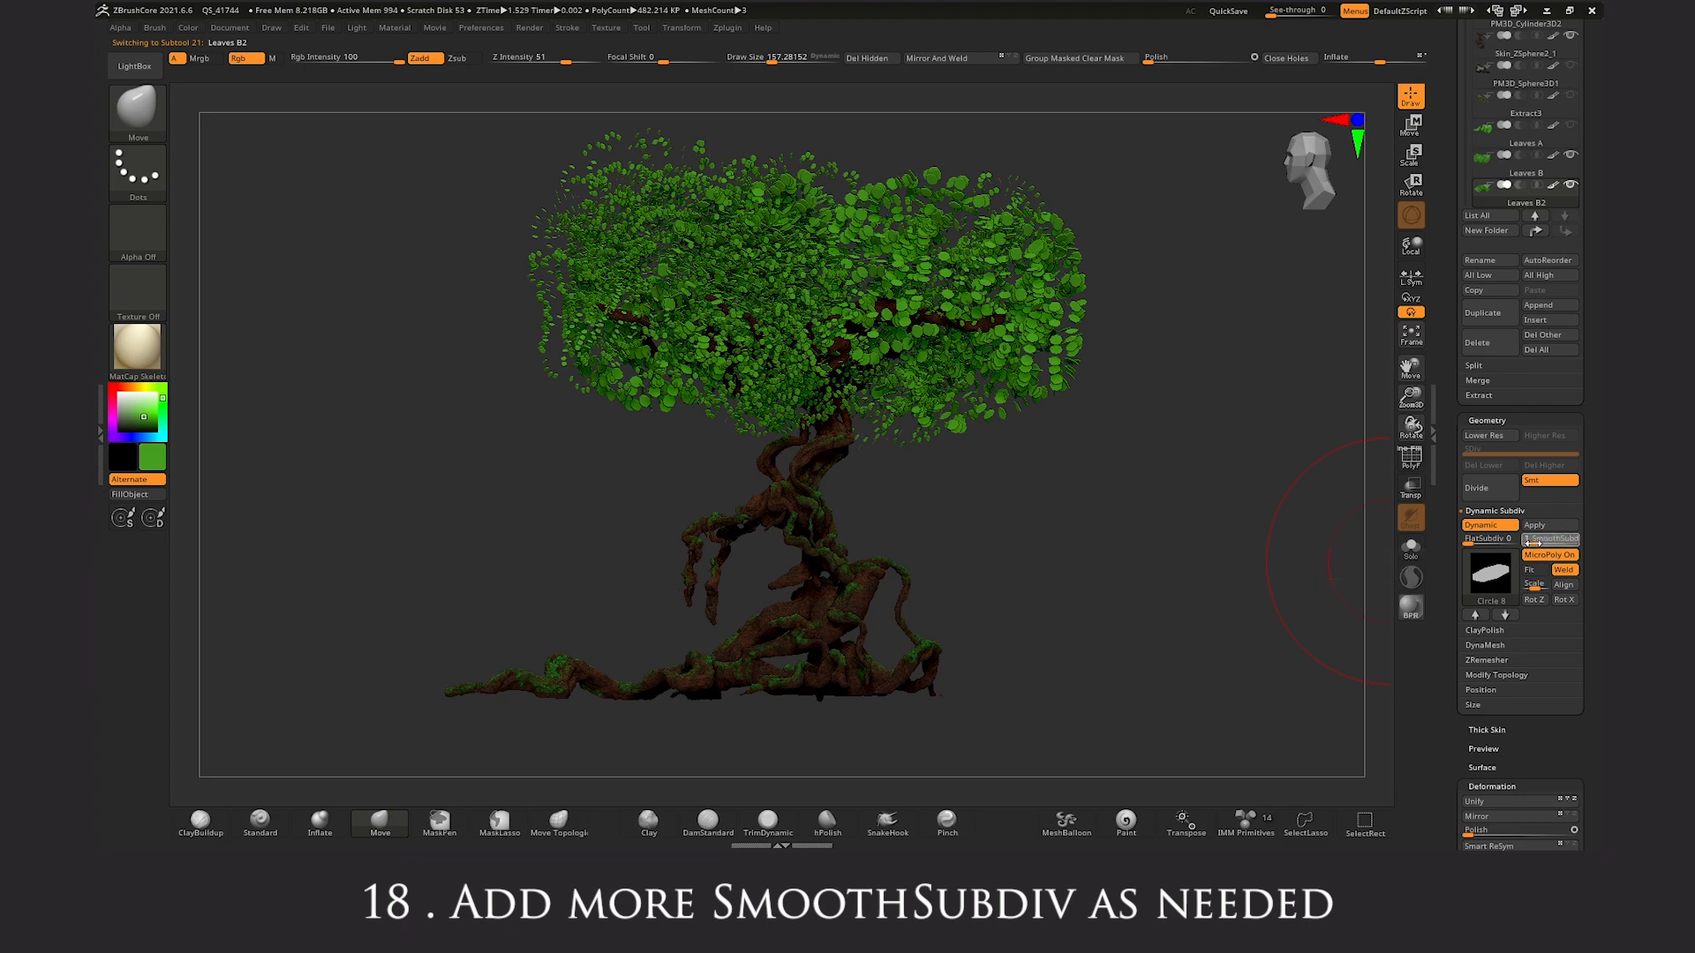
Frame the canopy closer from the front and render it with BPR
drag(1198, 512, 1282, 514)
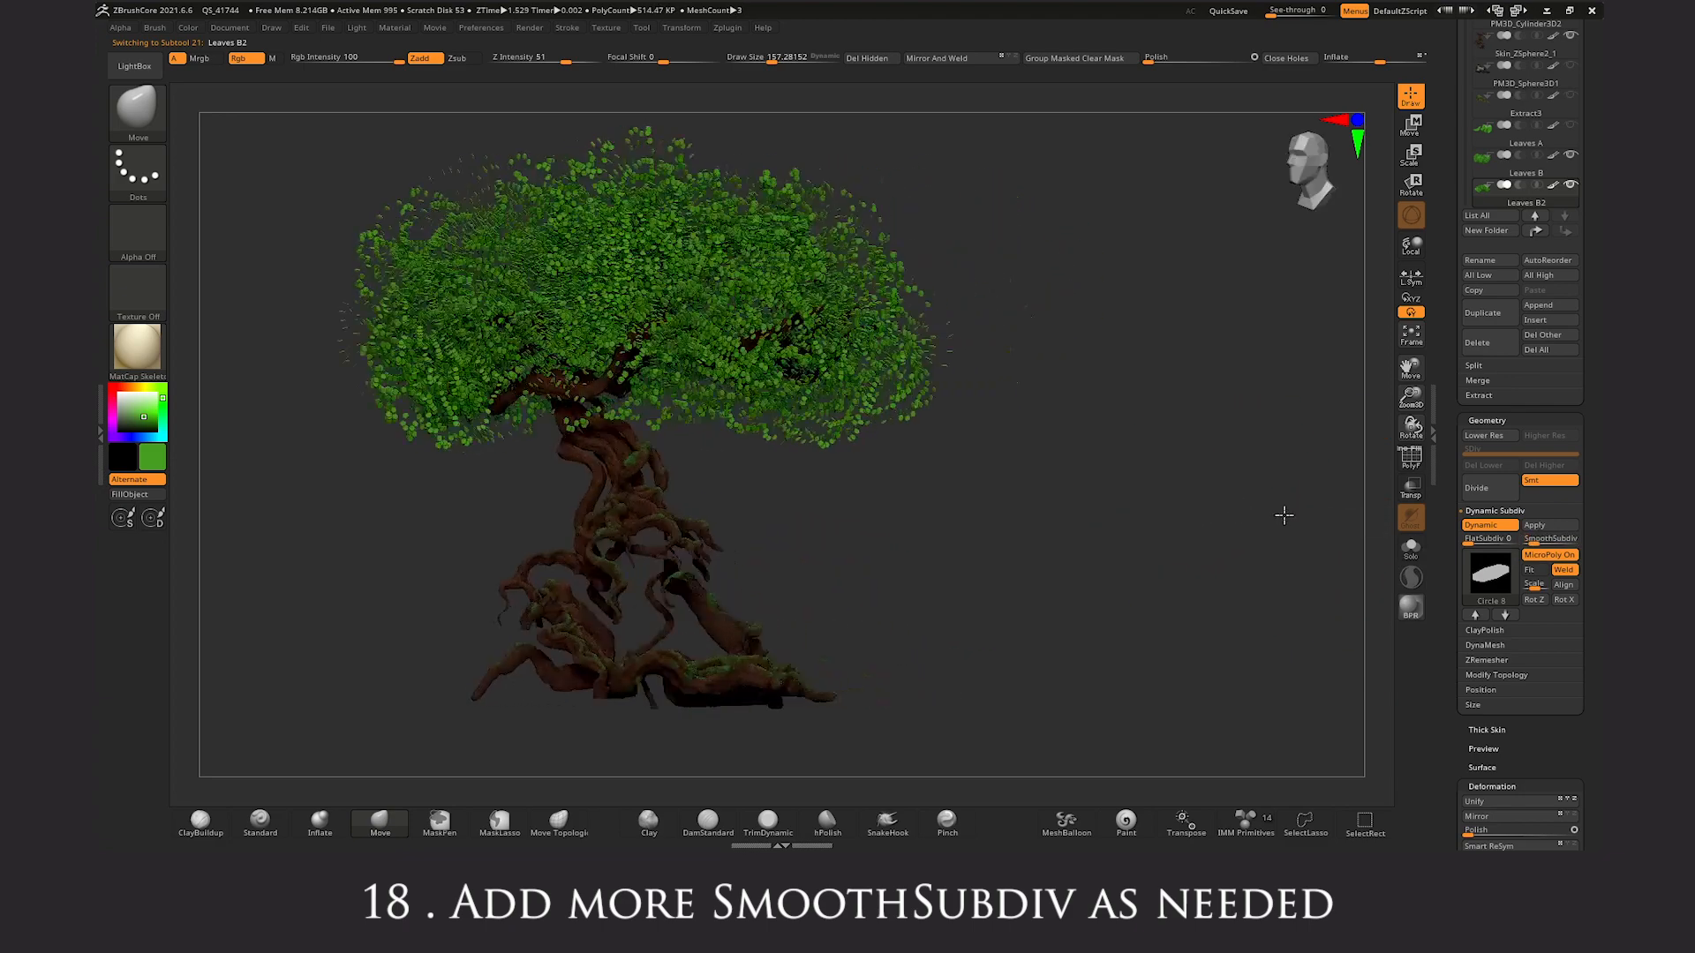
drag(1410, 397, 1438, 427)
click(1411, 606)
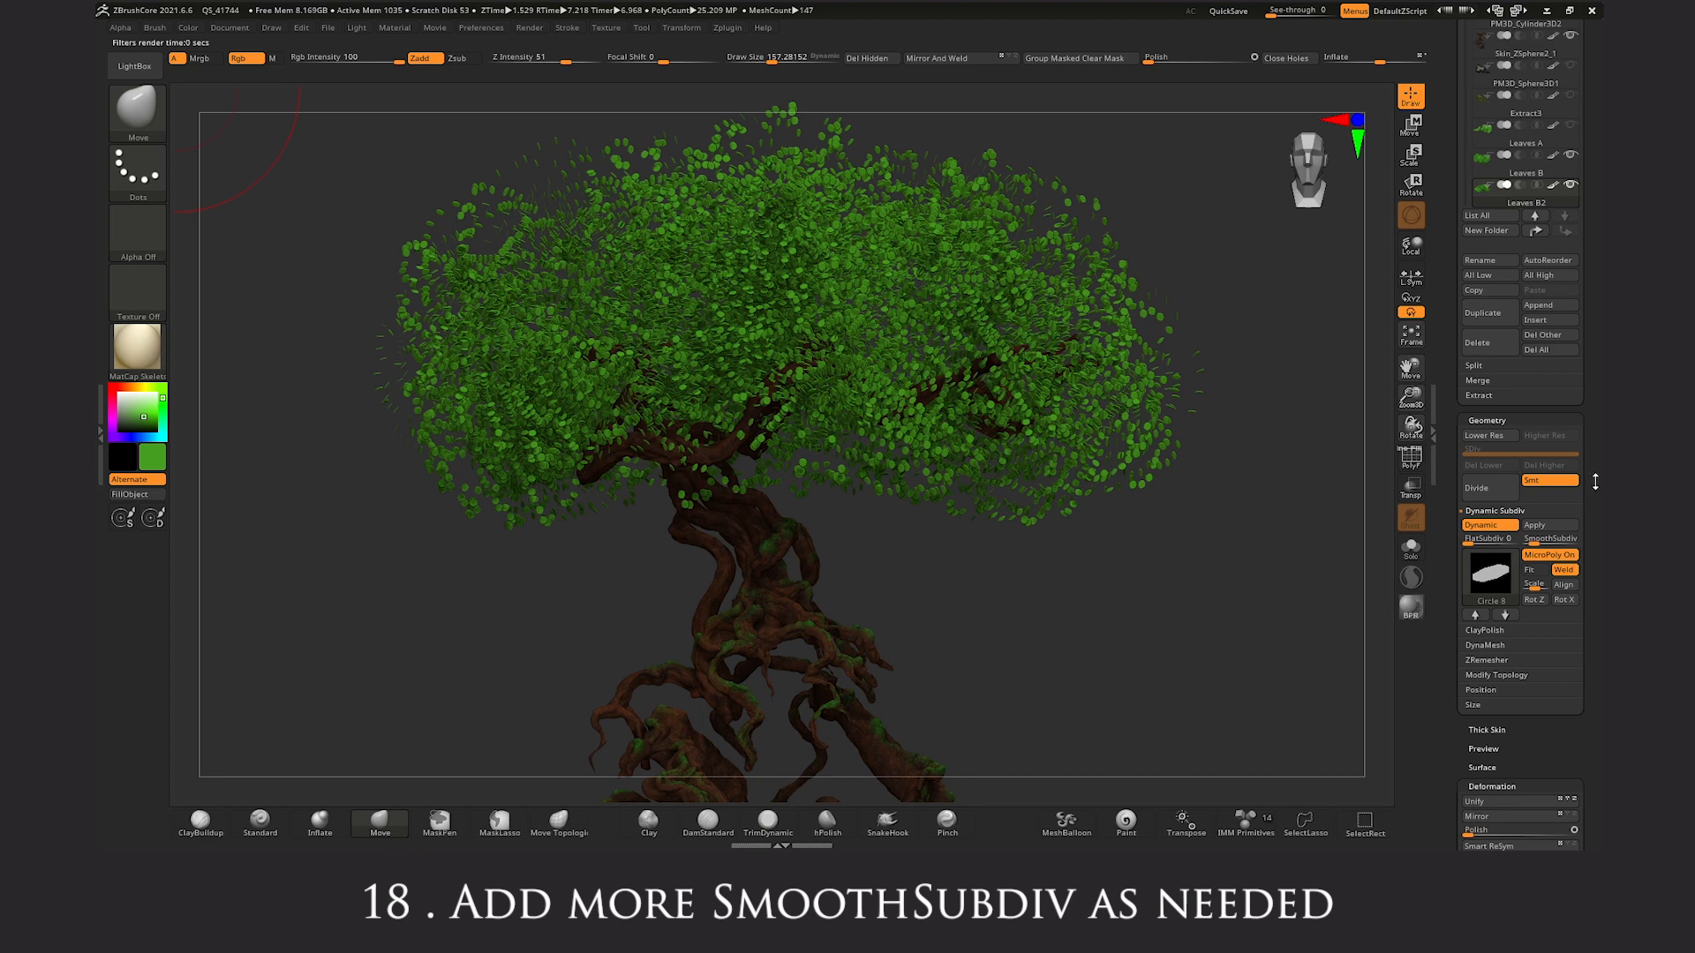
Add brownish surface noise to Leaves B2 with full ColorBlend and a noise scale of about 53
drag(1553, 759, 1553, 461)
click(1482, 469)
click(1487, 487)
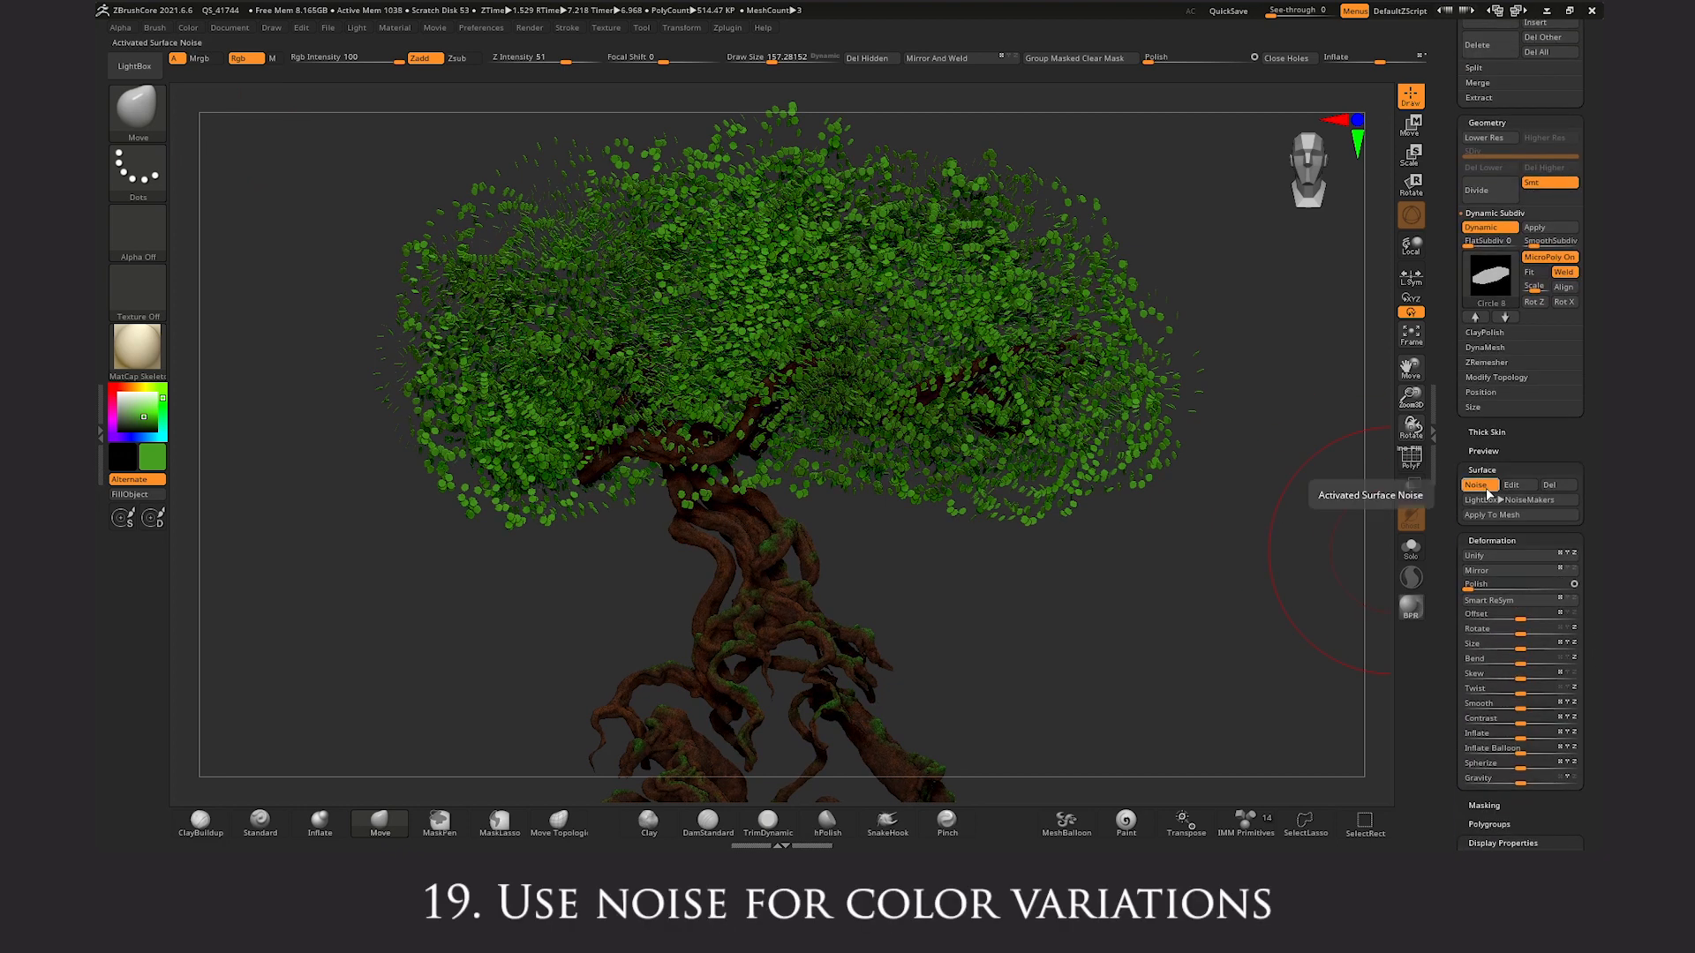
click(1521, 541)
drag(1510, 380, 1494, 379)
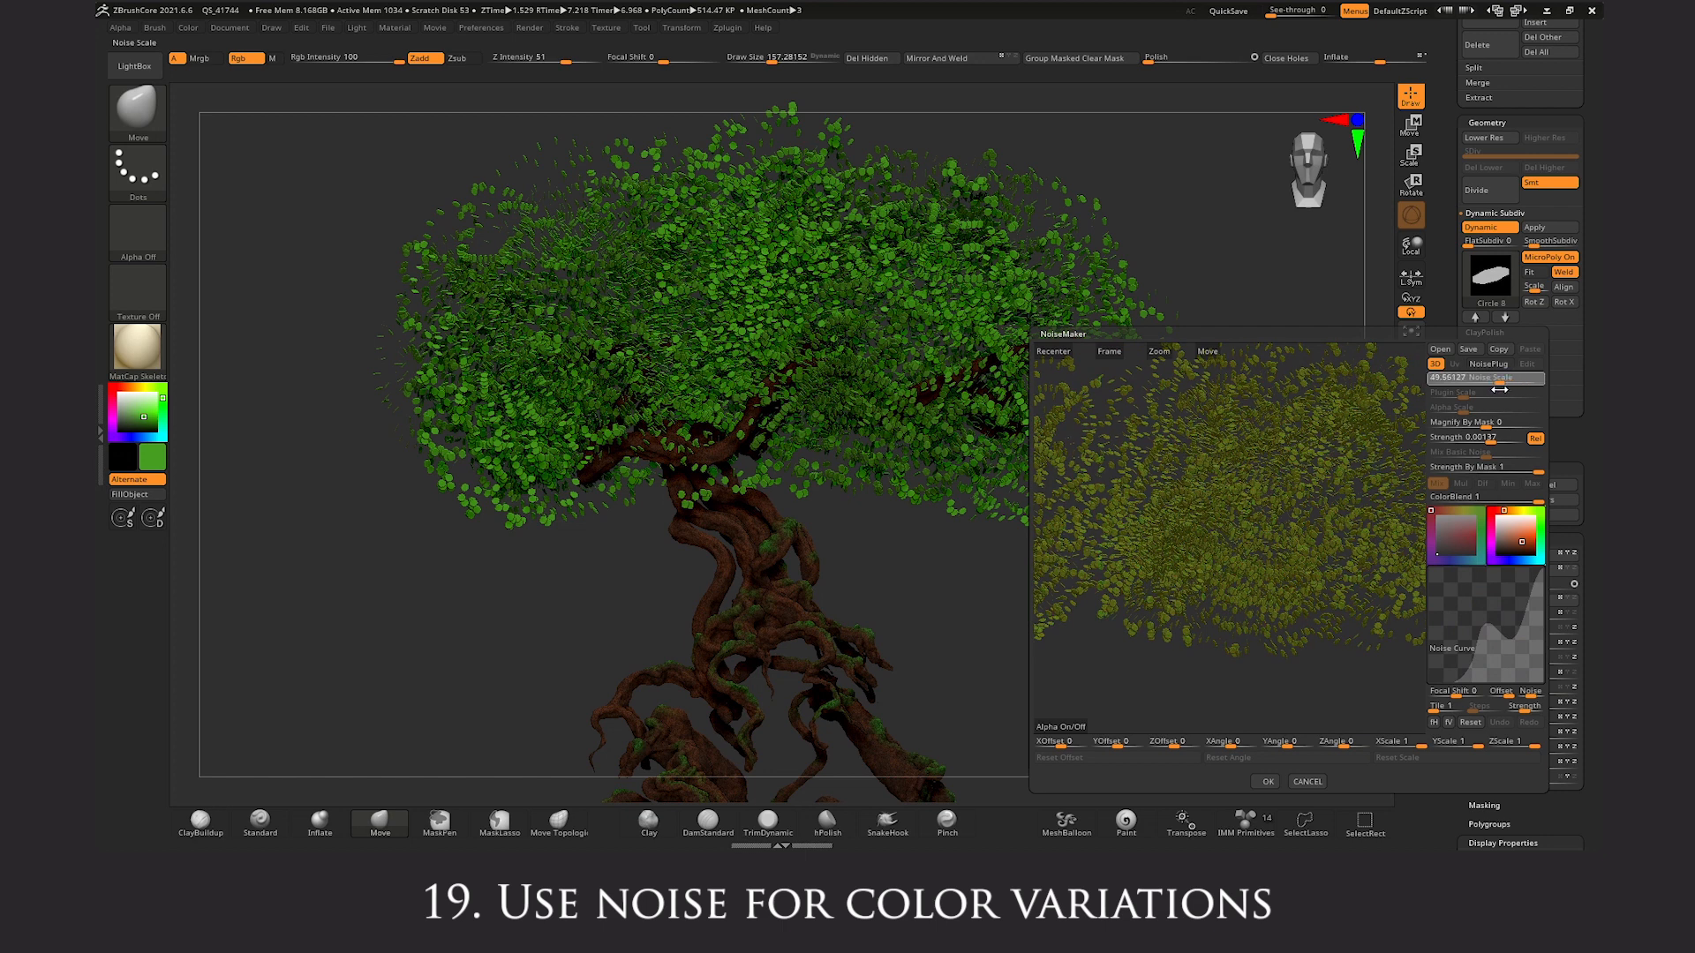
click(1267, 781)
Add yellowish surface noise to Leaves B, reshaping the noise curve and setting the noise scale to about 74
scroll(1534, 403, down, 3)
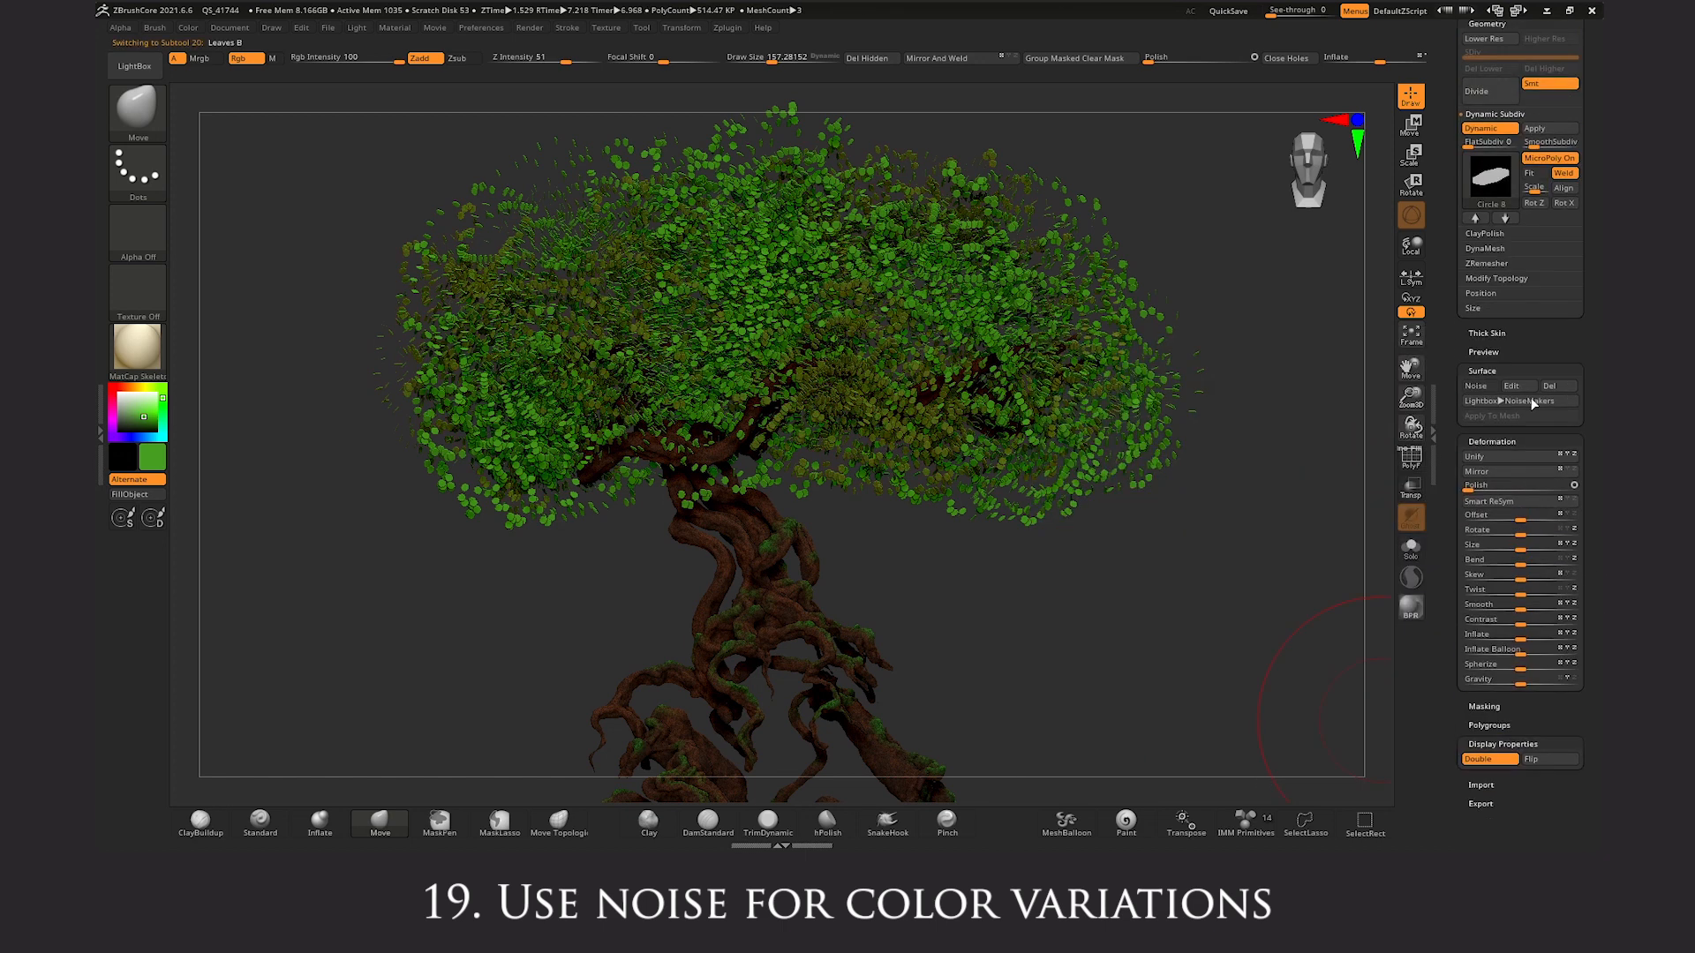
click(1511, 386)
click(1517, 541)
mouse_move(1491, 647)
mouse_down()
mouse_move(1484, 621)
mouse_move(1460, 626)
mouse_move(1472, 677)
mouse_up()
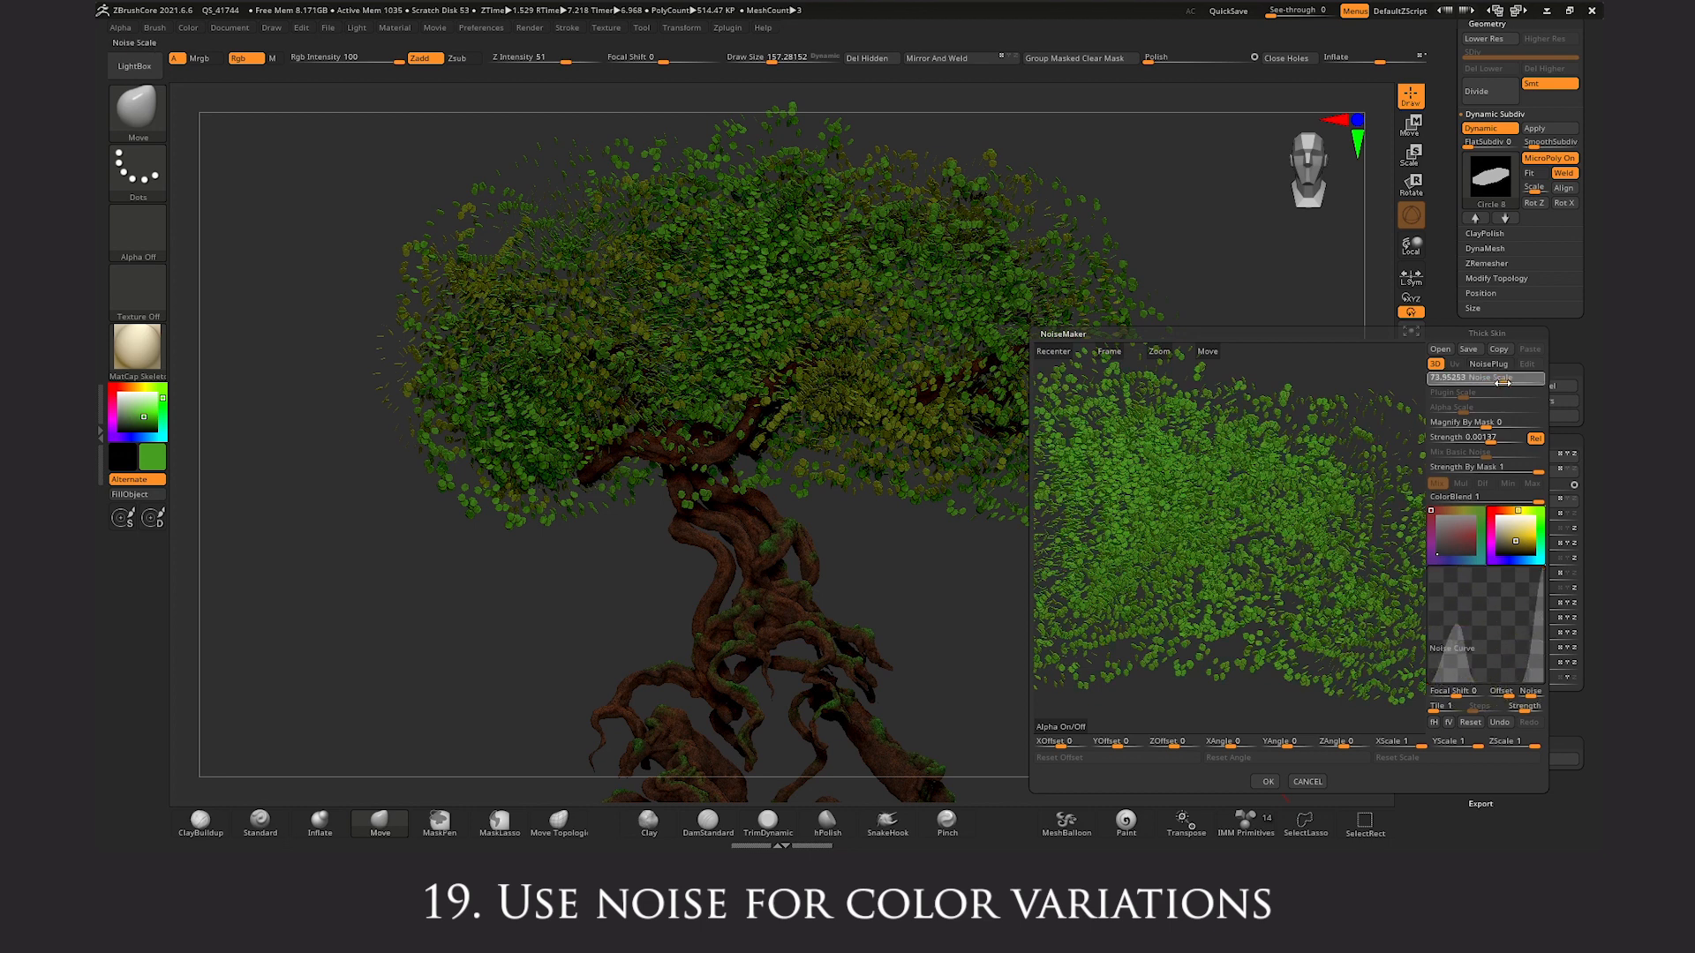
click(1268, 782)
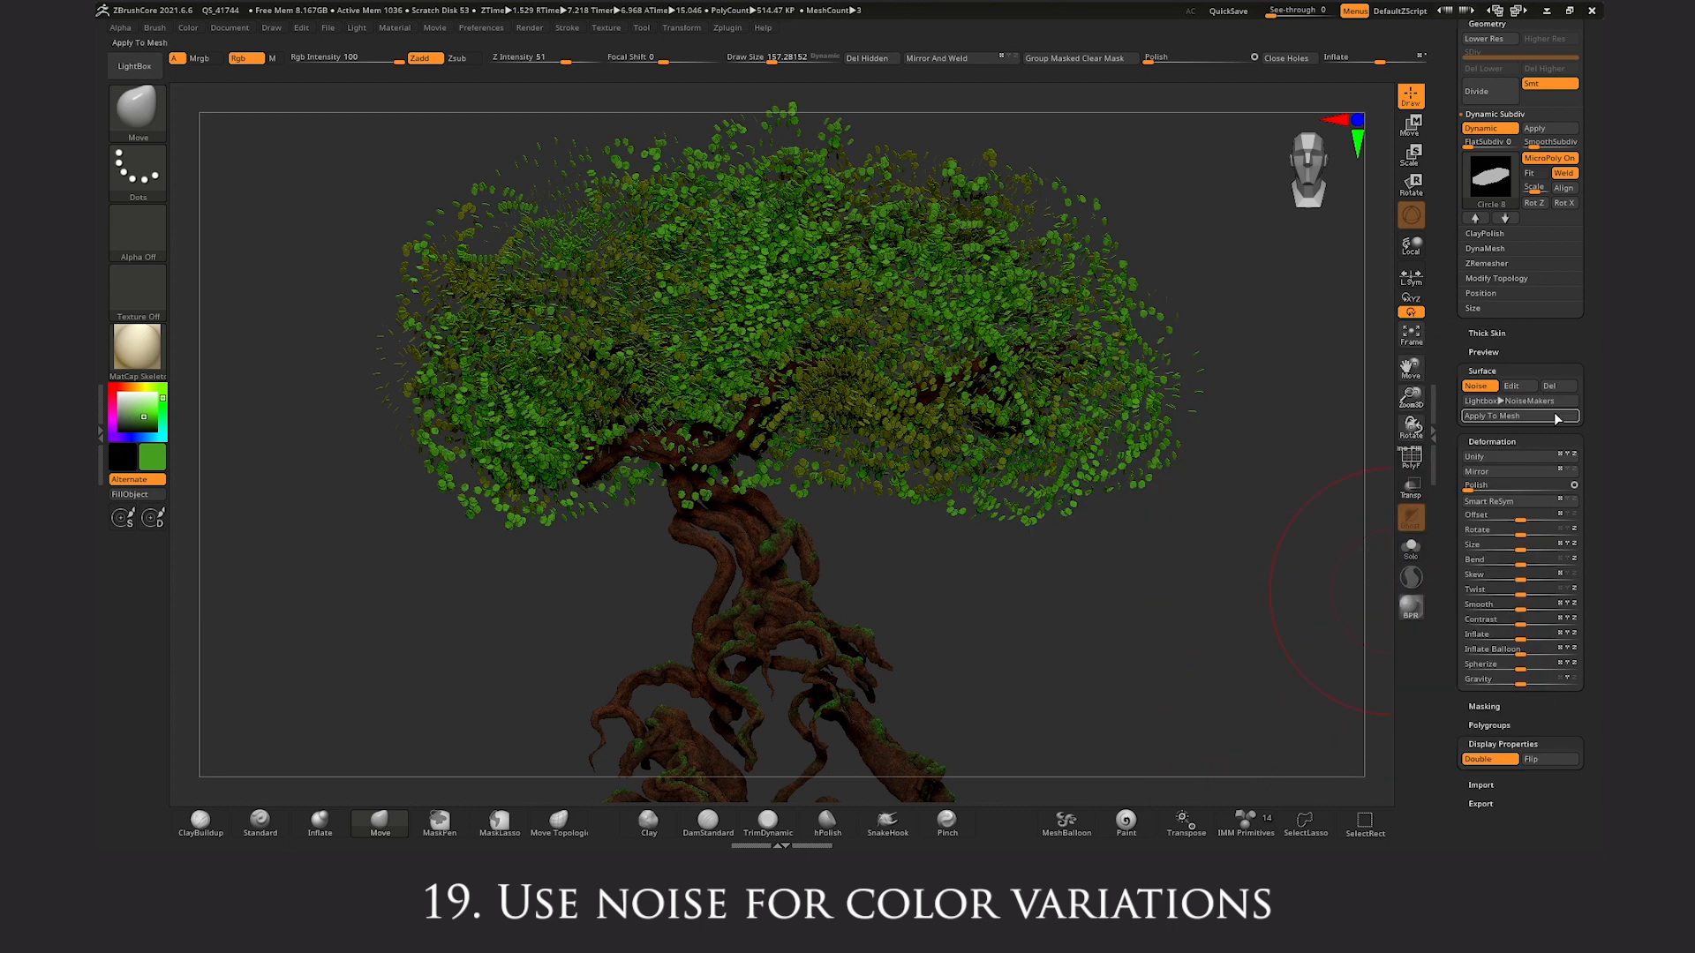
Reduce the ColorBlend of the Leaves B2 surface noise to about 0.73
click(1527, 256)
click(1536, 500)
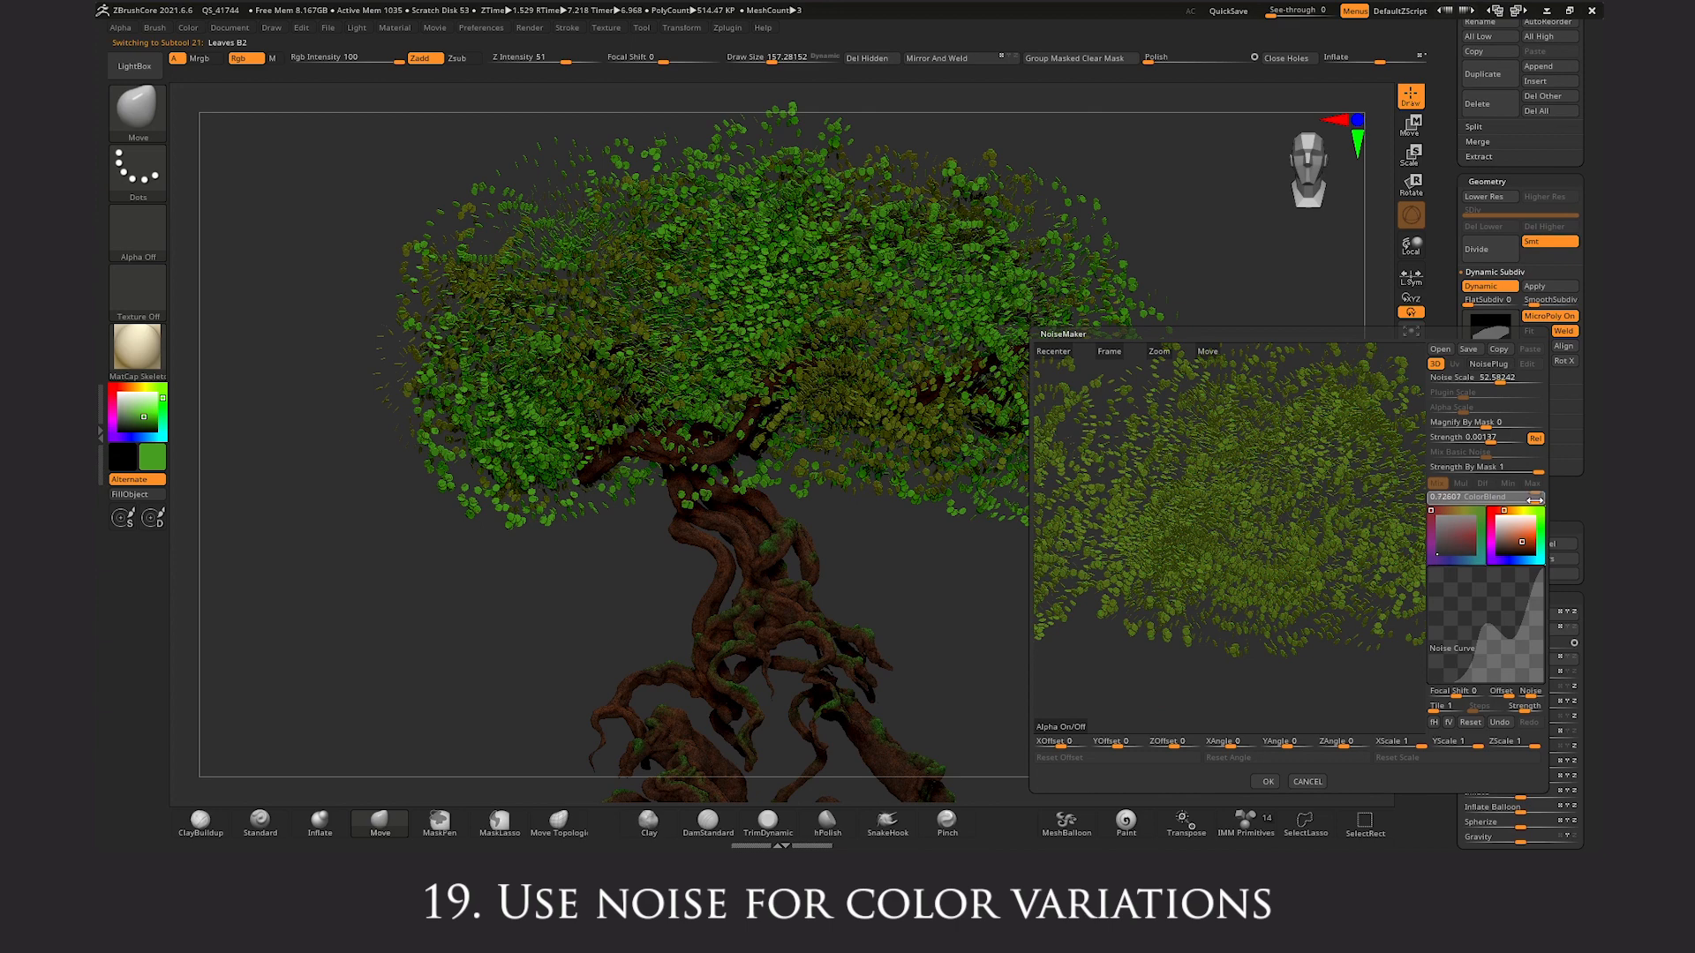
click(1262, 783)
Try a shifted position for Leaves B2 and the previous MicroPoly leaf shape
click(1411, 127)
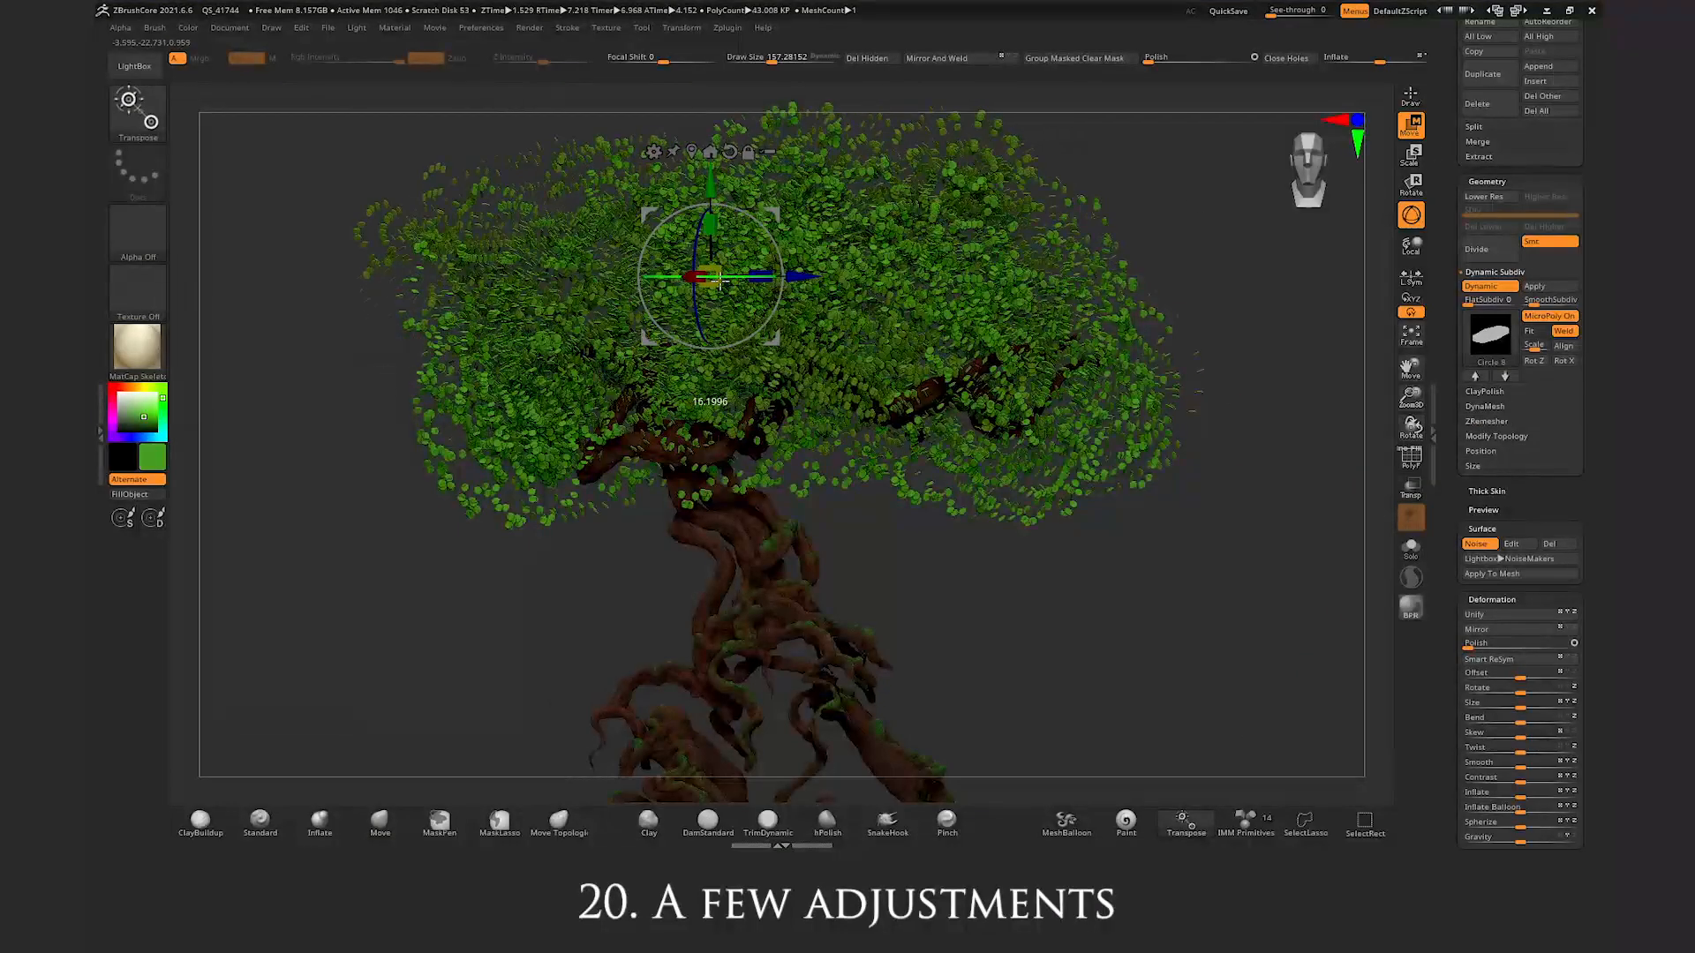
click(1489, 377)
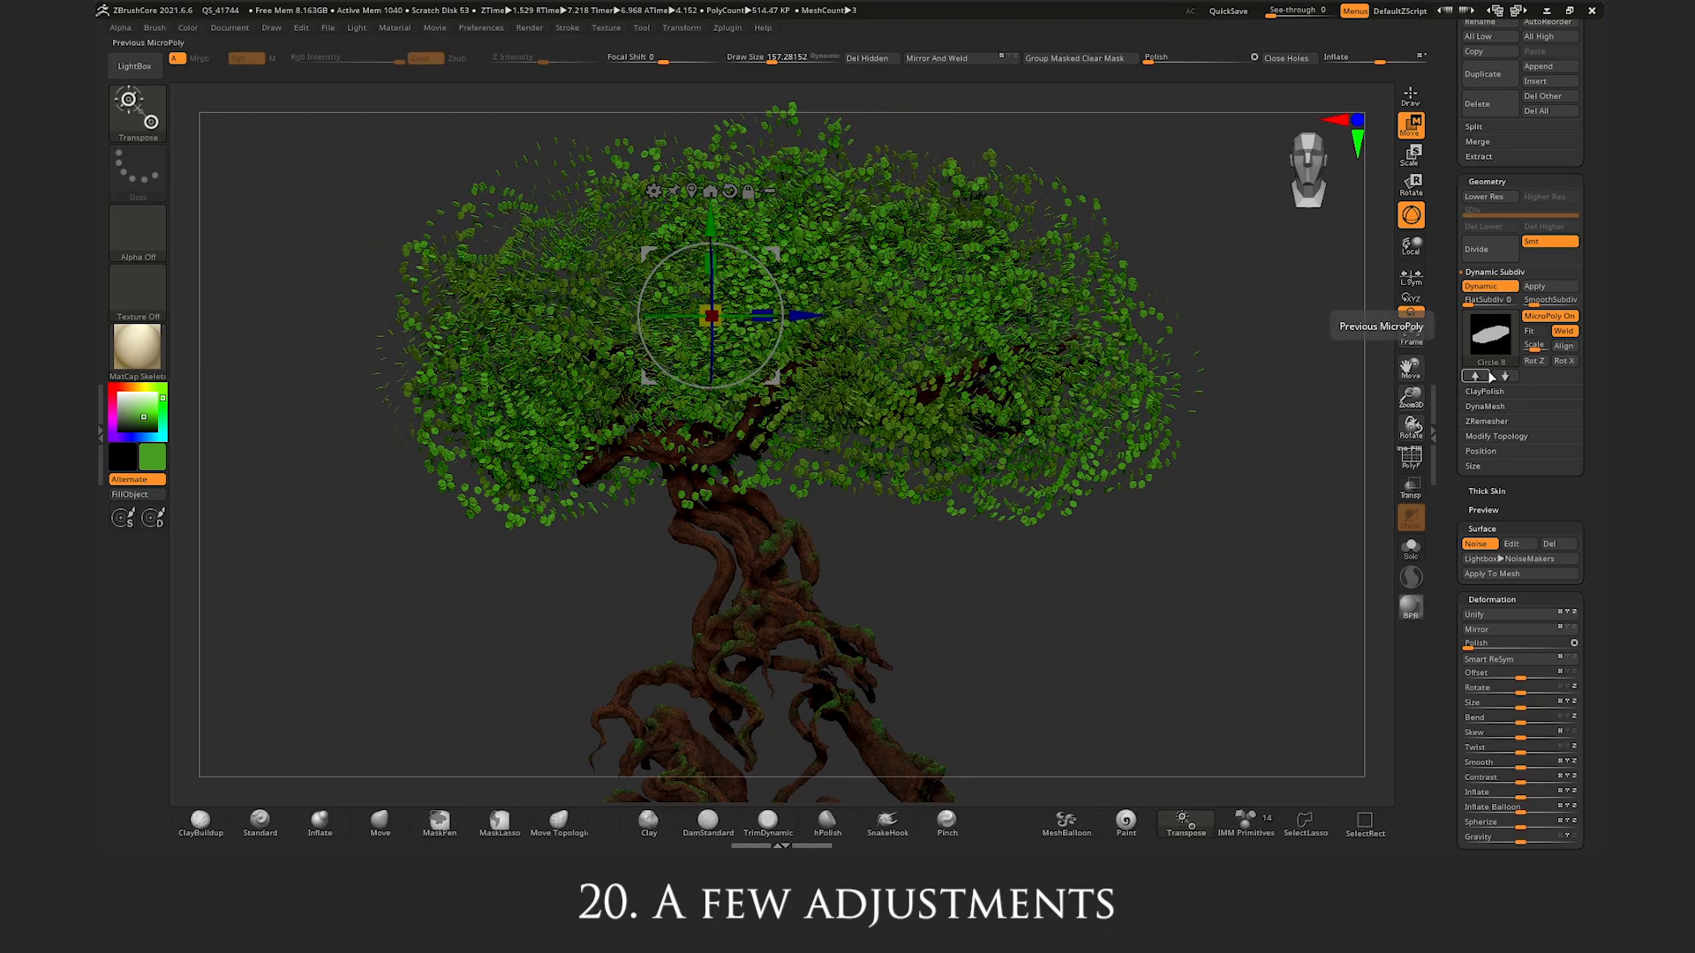
scroll(1601, 503, up, 5)
key(q)
Render the tree with BPR from another angle and show the Leaves A subtool again
drag(1354, 500, 1222, 344)
click(1411, 606)
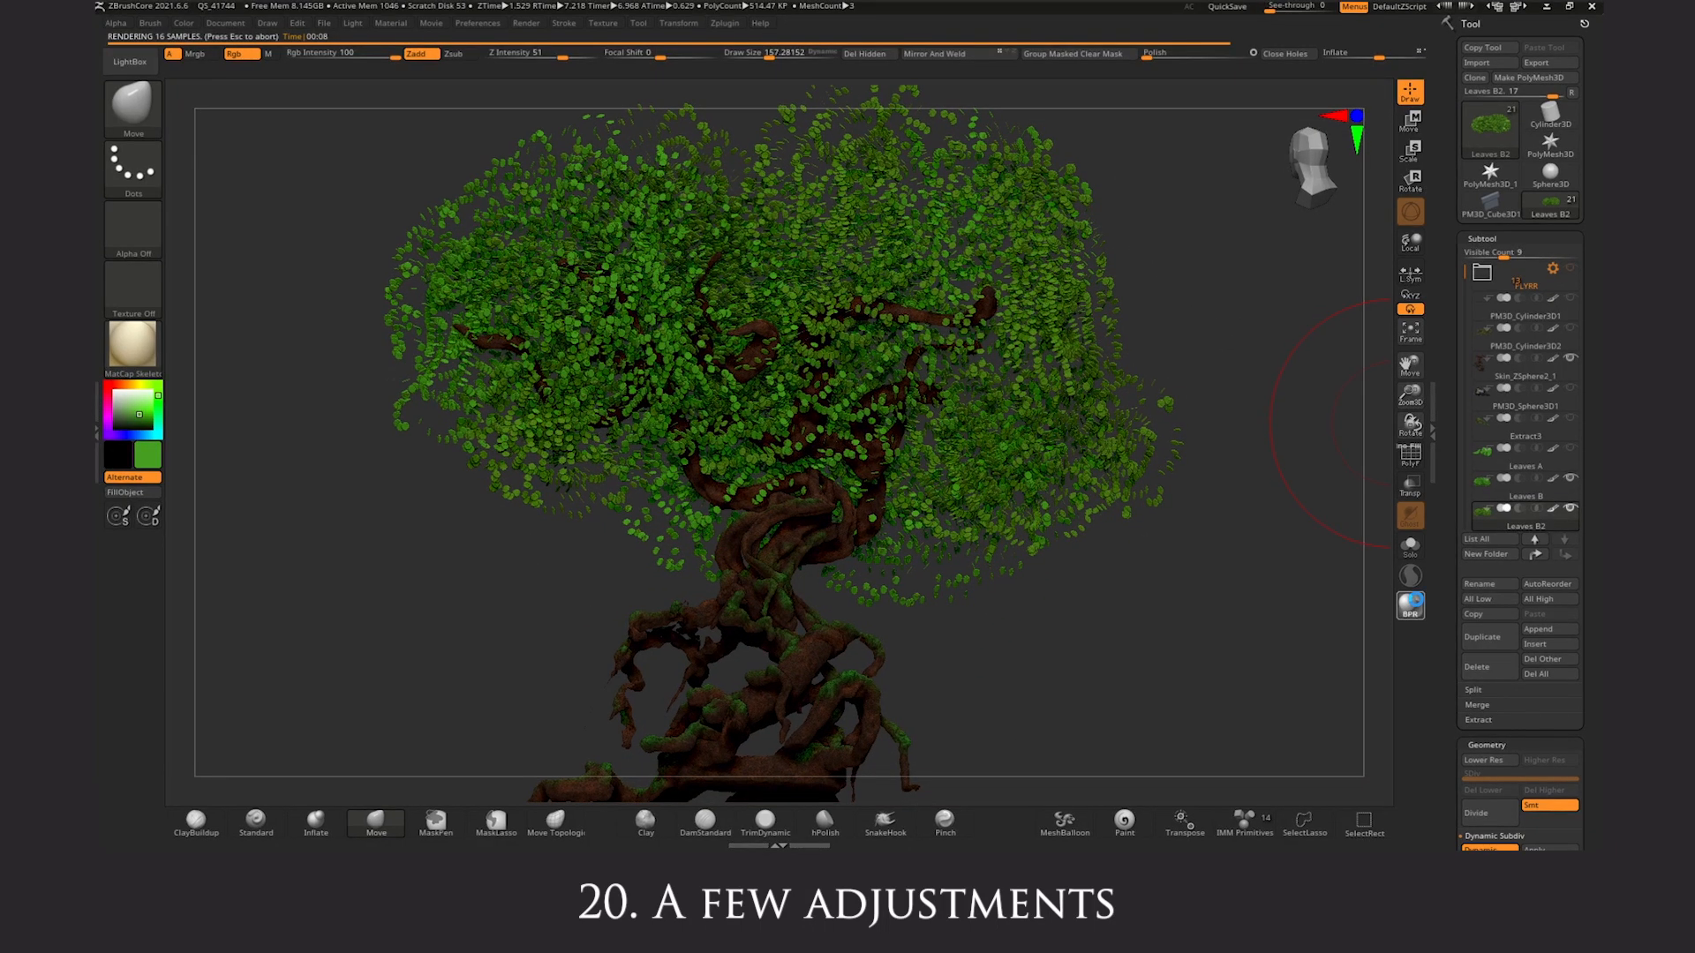
click(1576, 459)
drag(1592, 525, 1593, 229)
drag(1337, 565, 1043, 559)
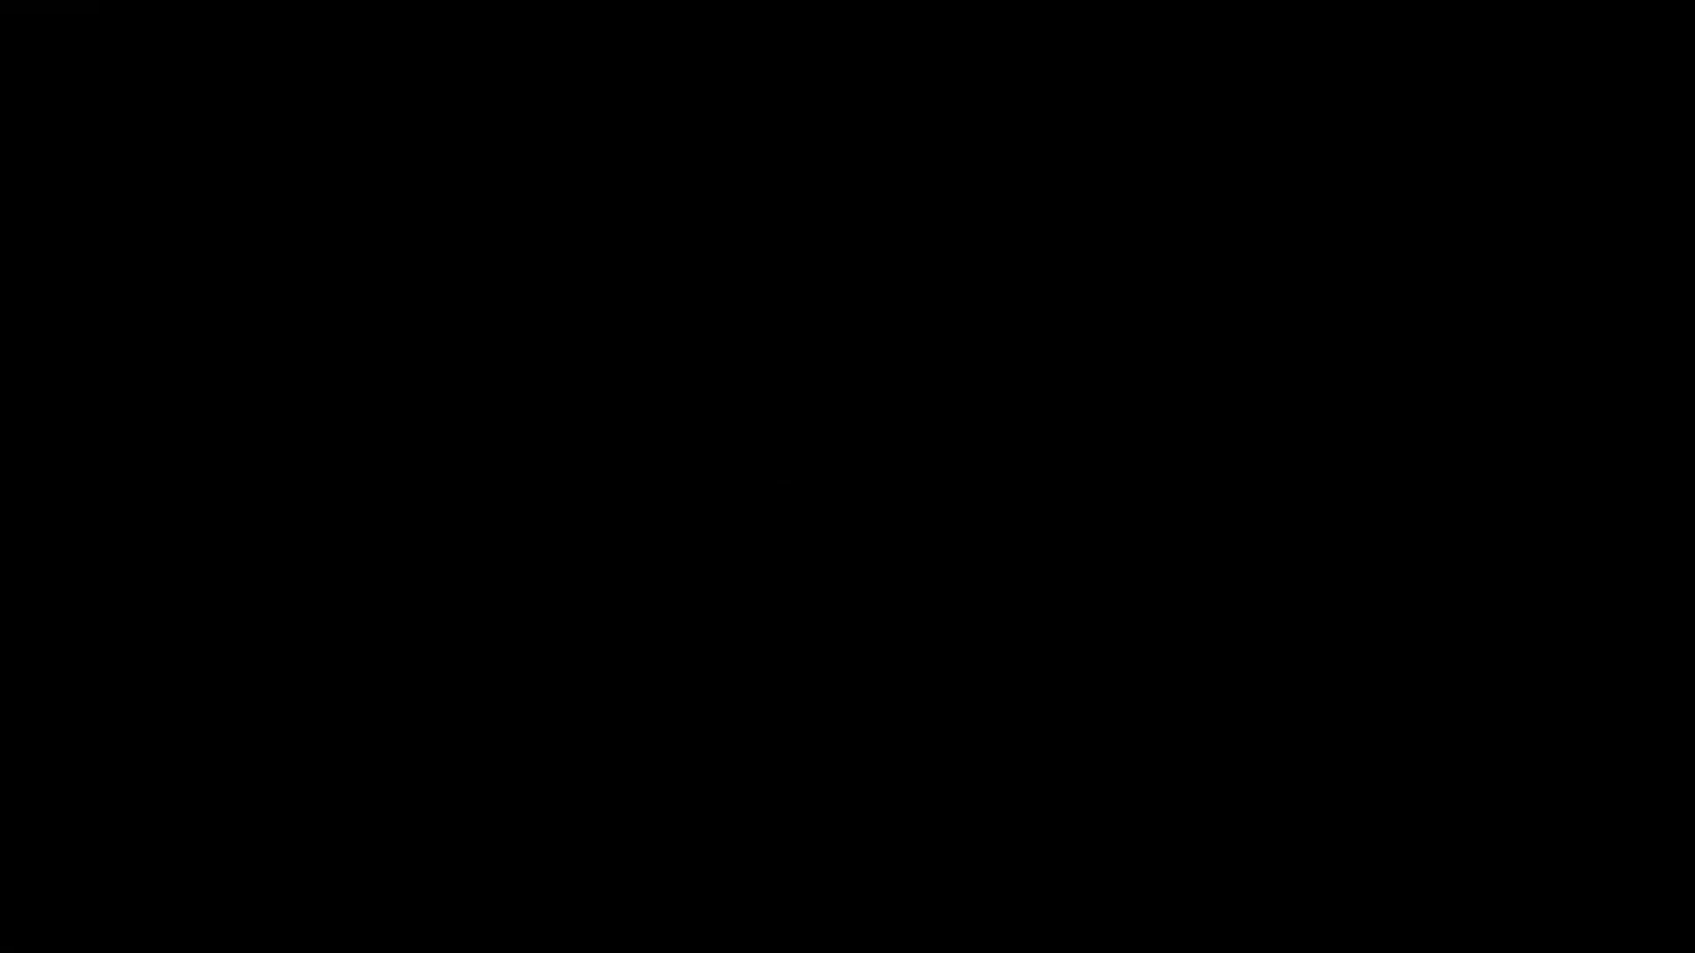